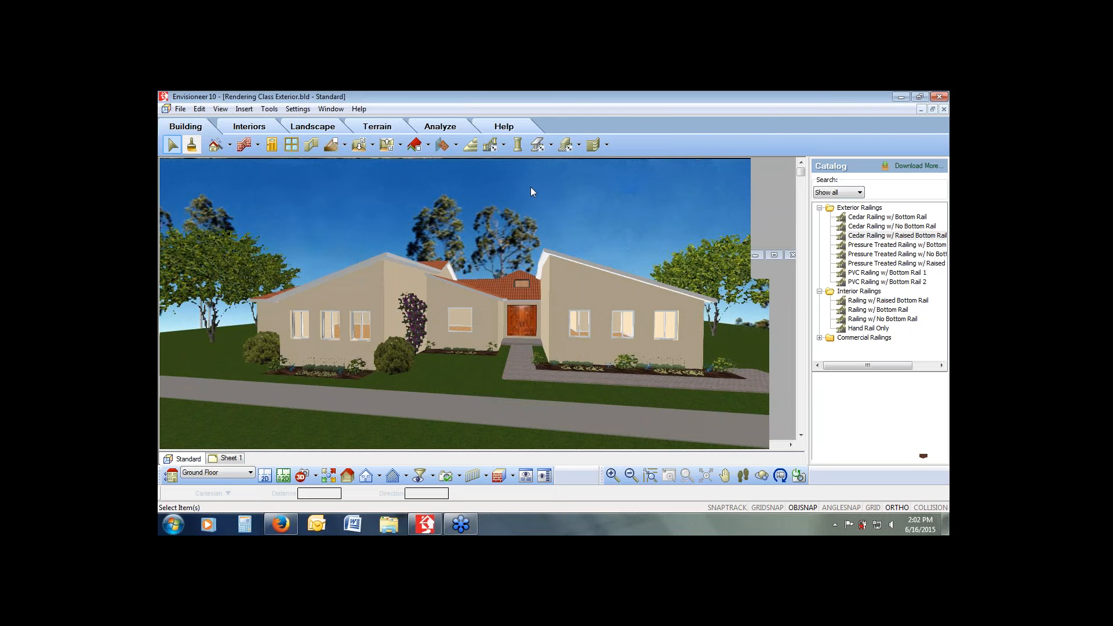
Set the day scene background to the Sky 2 landscape background in the program settings and apply it.
{"action": "left_click", "coordinate": [298, 109]}
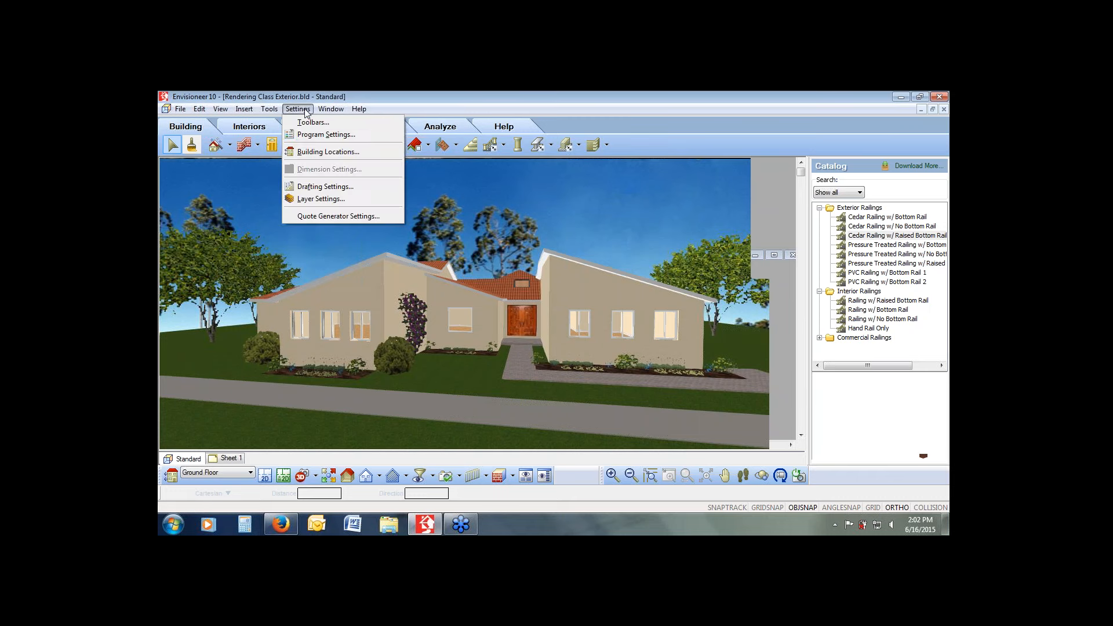
{"action": "left_click", "coordinate": [313, 135]}
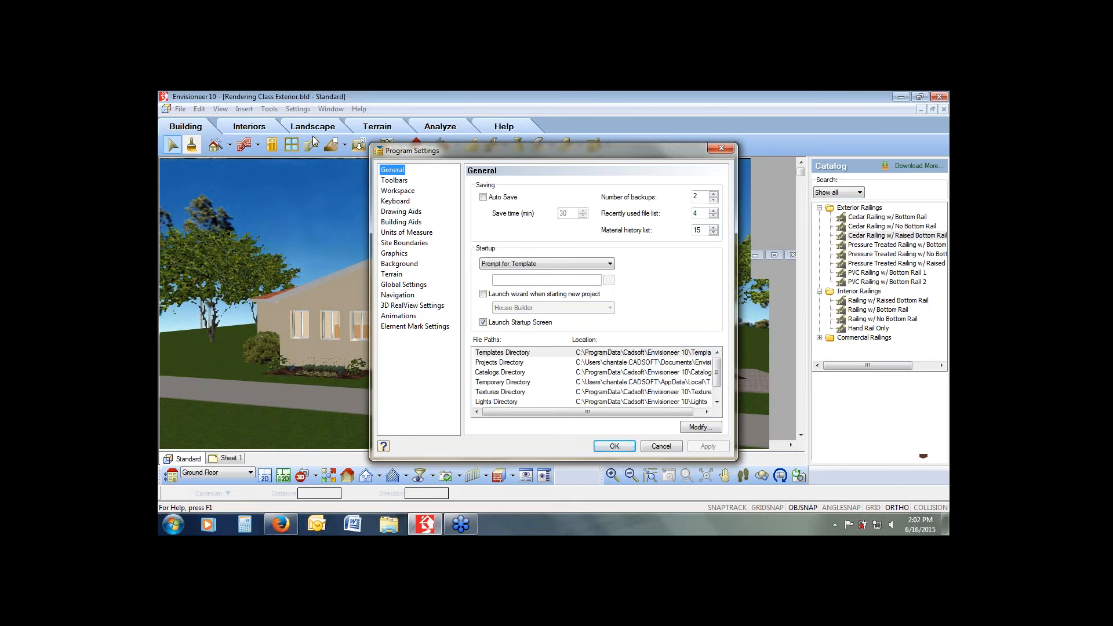
{"action": "left_click", "coordinate": [398, 265]}
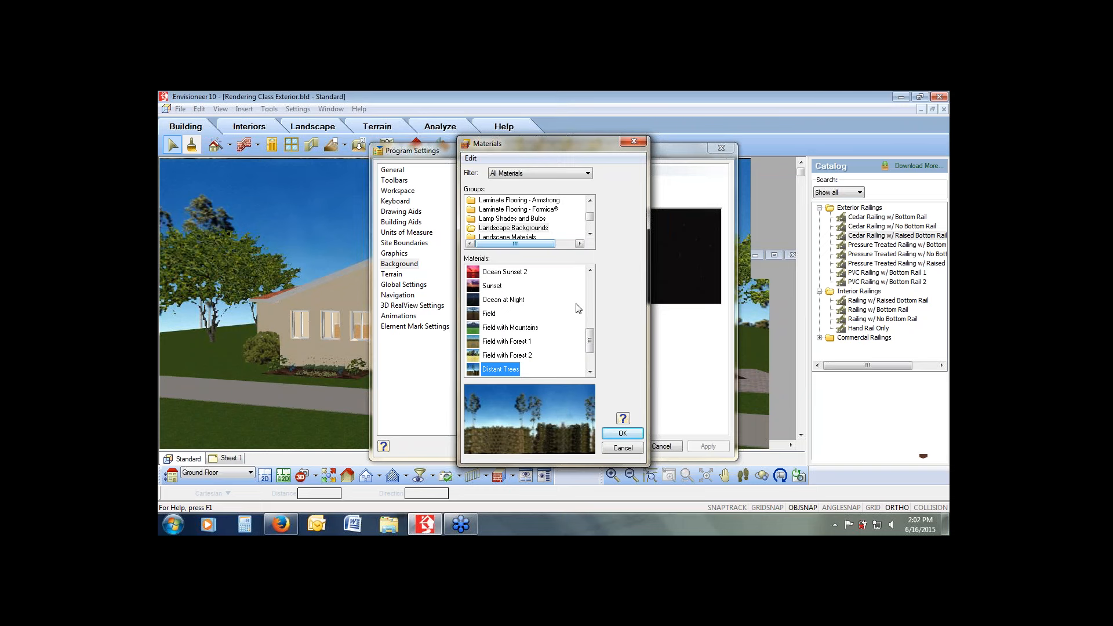
{"action": "left_click_drag", "start_coordinate": [589, 331], "coordinate": [590, 278]}
{"action": "left_click", "coordinate": [489, 286]}
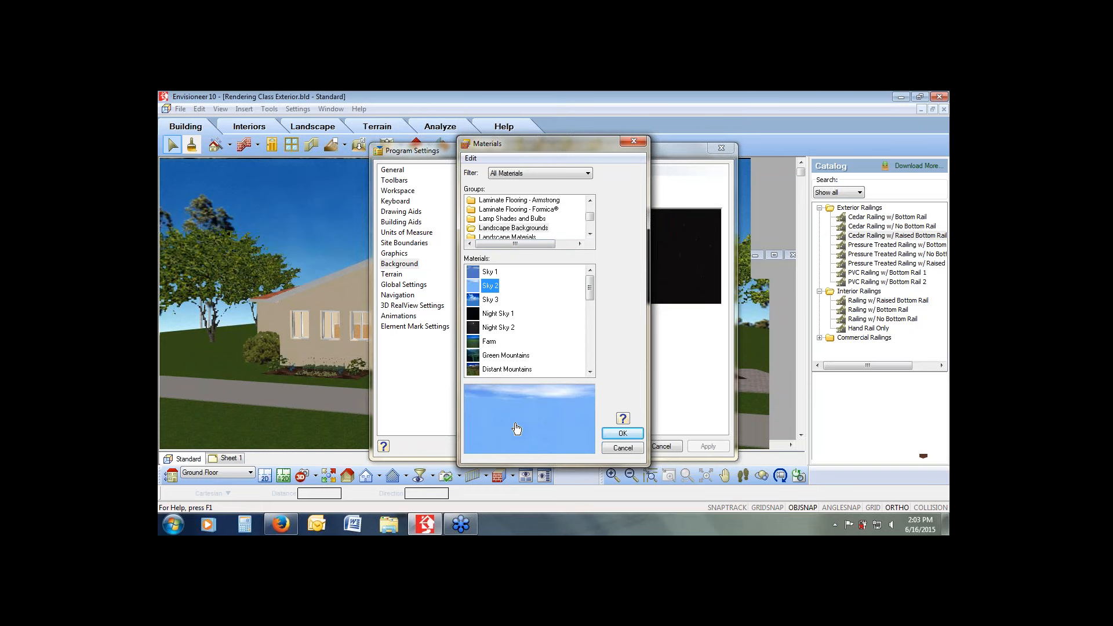
{"action": "left_click", "coordinate": [622, 434]}
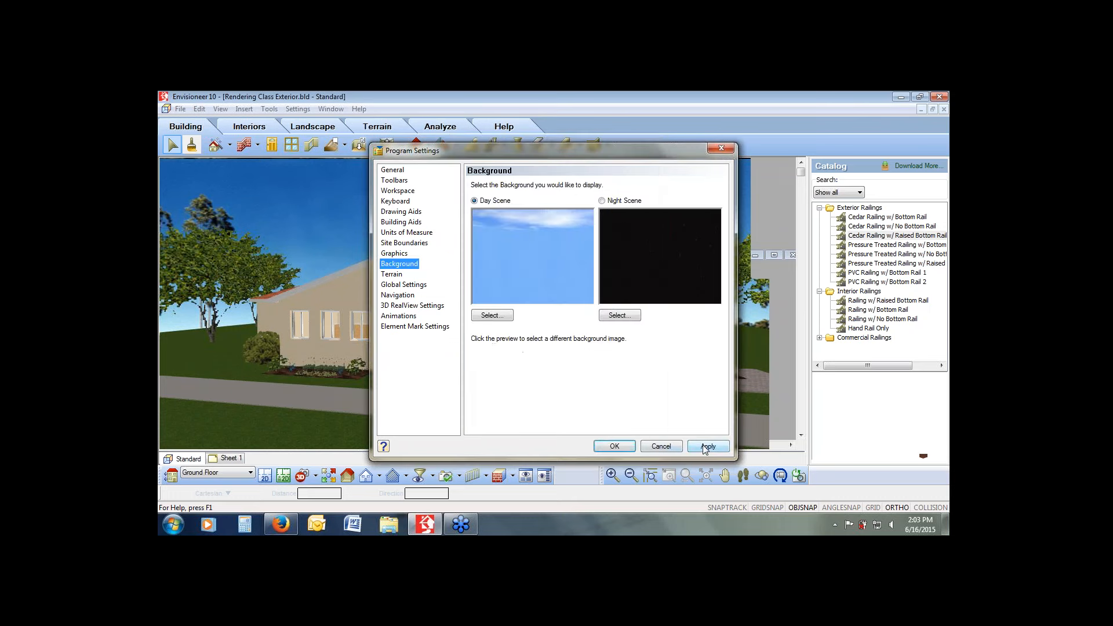
{"action": "left_click", "coordinate": [707, 447]}
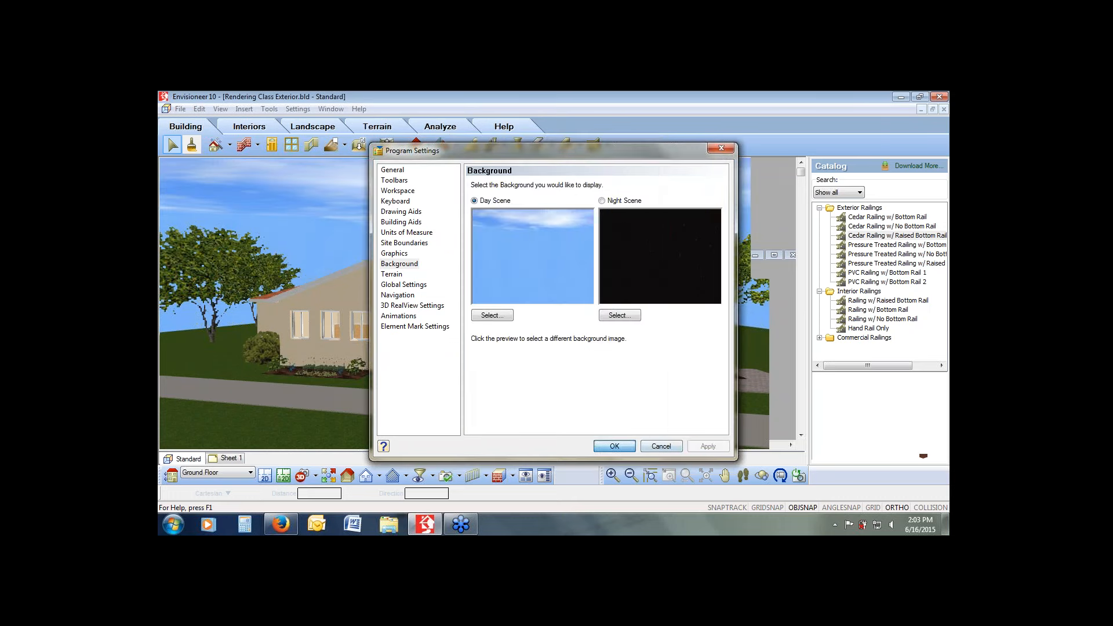
{"action": "left_click", "coordinate": [615, 446]}
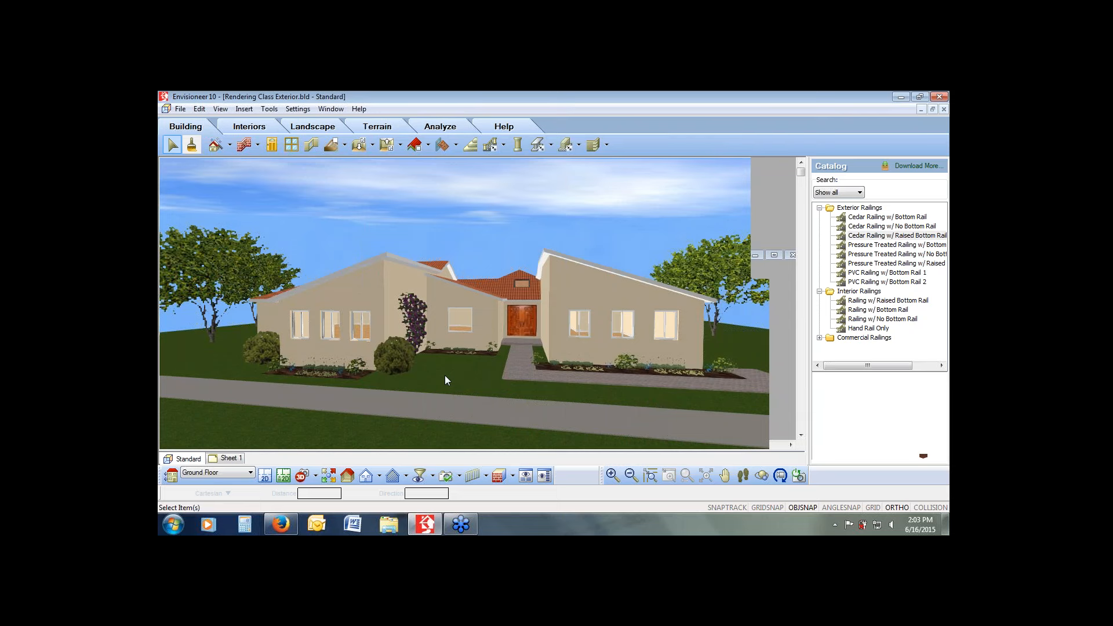
Select Grass 1 from the Landscape Materials group as the terrain material in the program settings.
{"action": "left_click", "coordinate": [292, 109]}
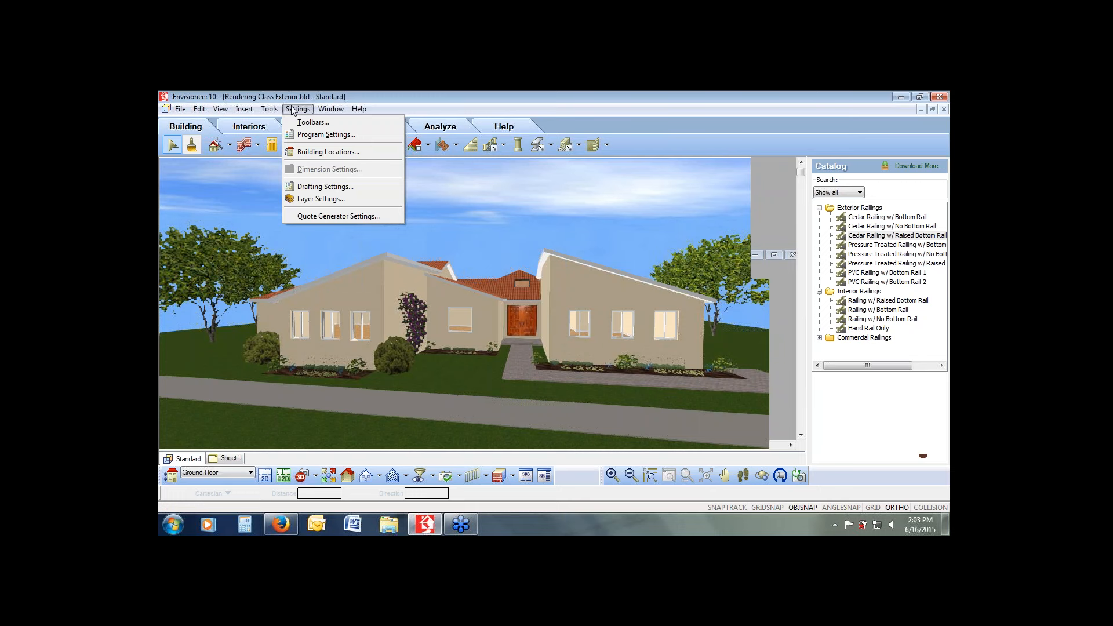
{"action": "left_click", "coordinate": [311, 139]}
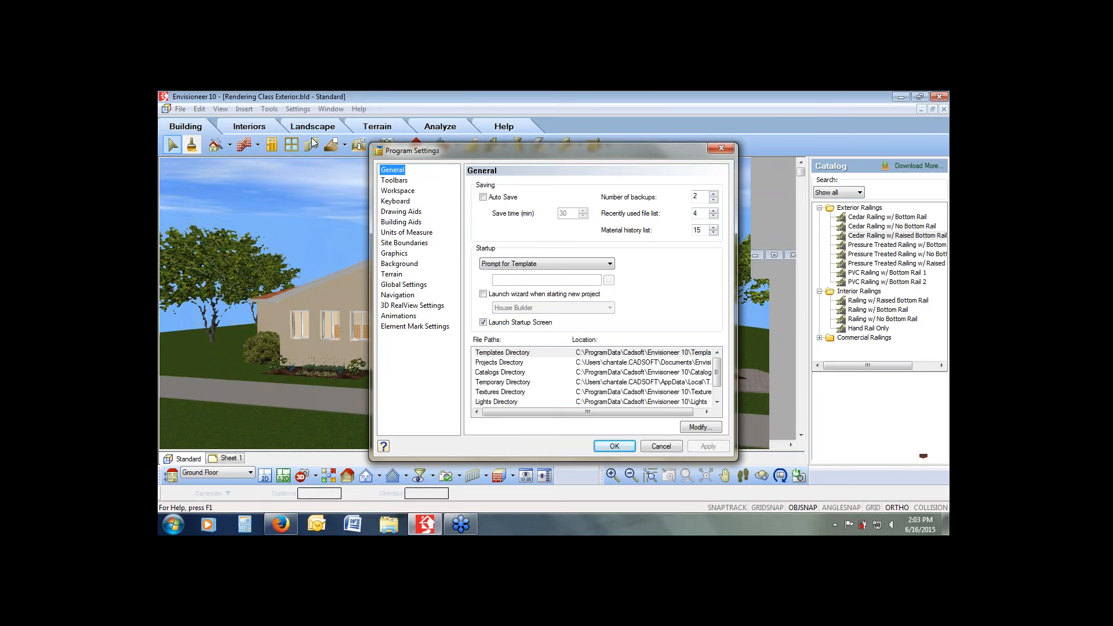
{"action": "left_click", "coordinate": [392, 274]}
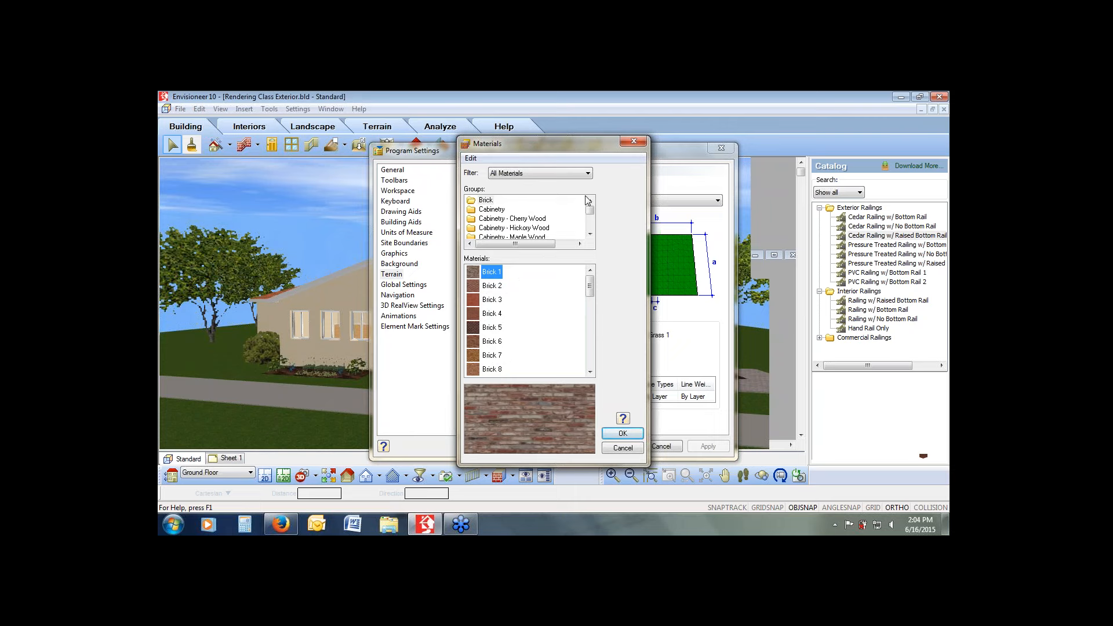
{"action": "left_click", "coordinate": [590, 234]}
{"action": "left_click_drag", "start_coordinate": [591, 234], "coordinate": [590, 232]}
{"action": "left_click", "coordinate": [535, 219]}
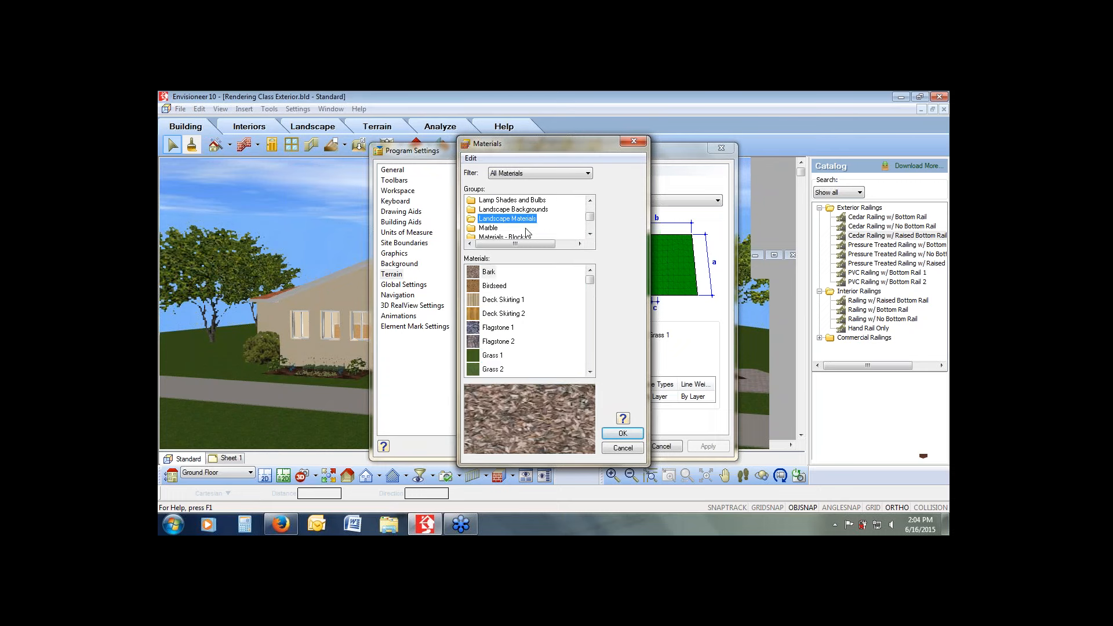
{"action": "left_click", "coordinate": [497, 356]}
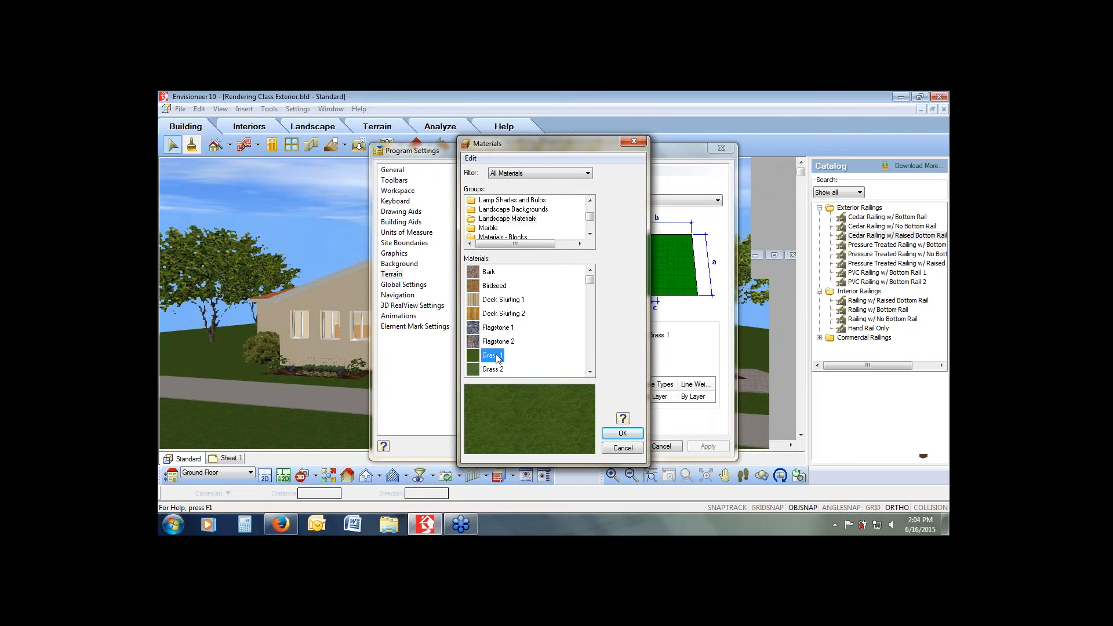
Edit the texture intensity of the Grass 1 material and accept the material and terrain settings.
{"action": "right_click", "coordinate": [497, 358]}
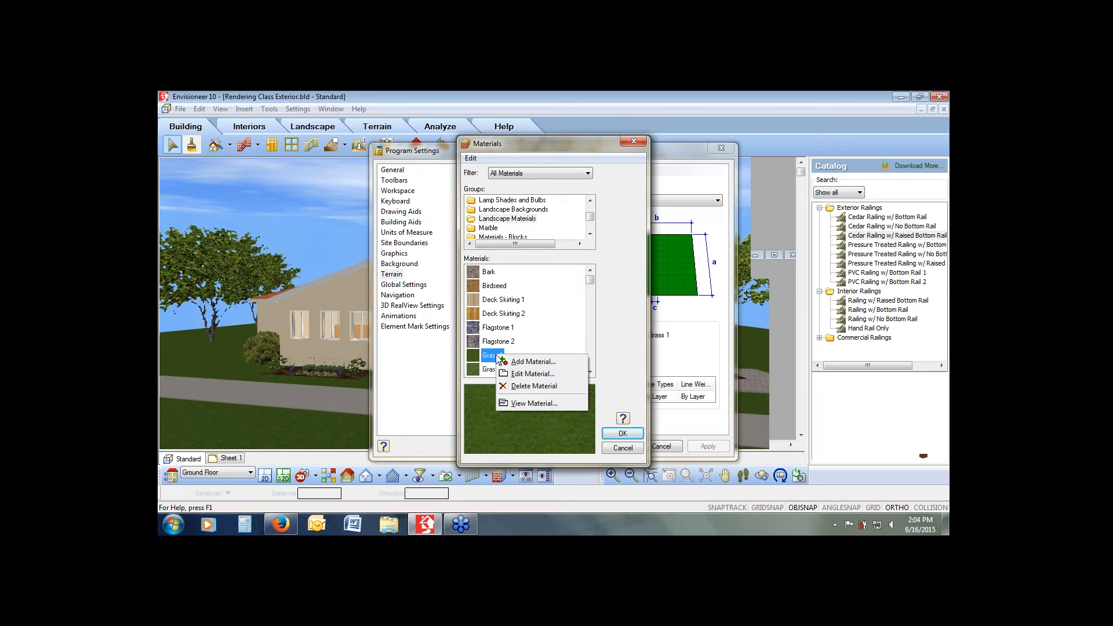
{"action": "left_click", "coordinate": [530, 374]}
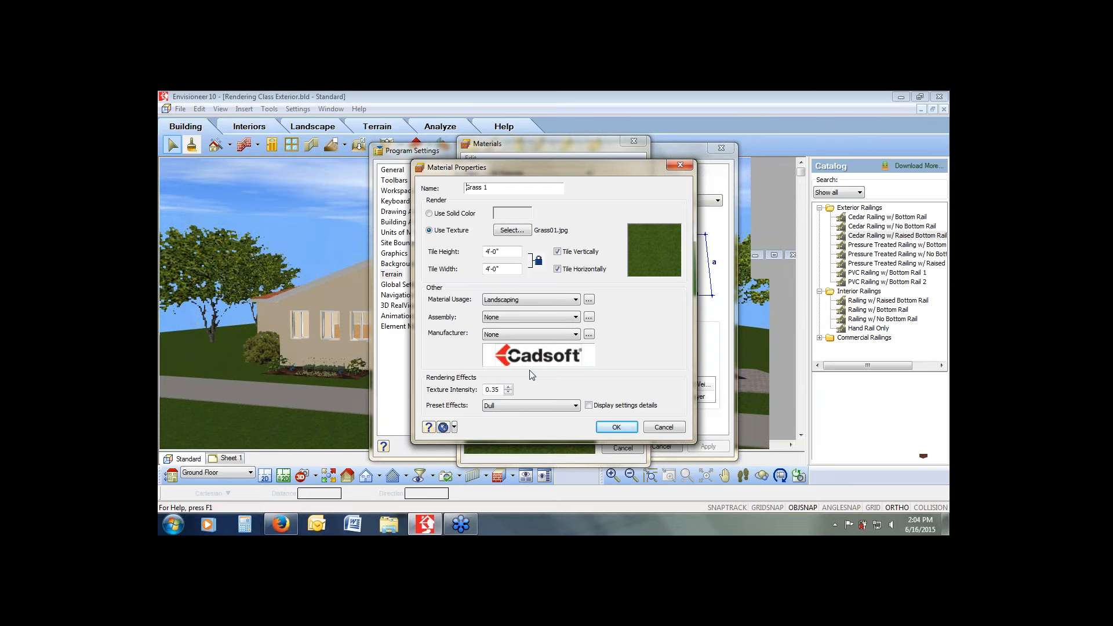
{"action": "left_click", "coordinate": [778, 240]}
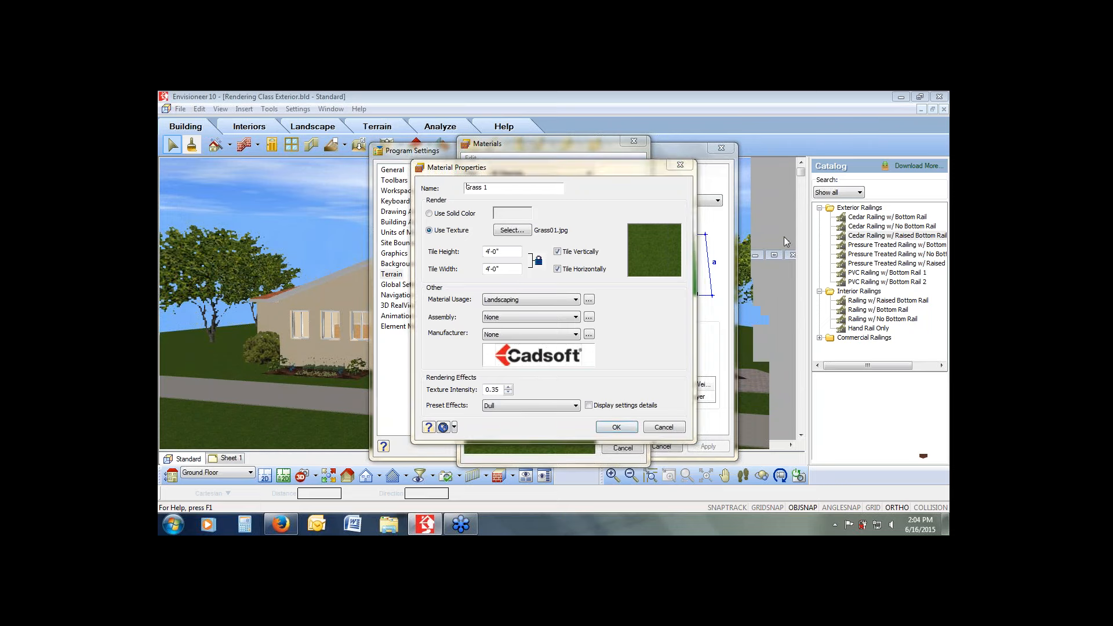
{"action": "left_click", "coordinate": [791, 275]}
{"action": "mouse_move", "coordinate": [447, 372]}
{"action": "left_mouse_down"}
{"action": "mouse_move", "coordinate": [425, 381]}
{"action": "mouse_move", "coordinate": [518, 399]}
{"action": "mouse_move", "coordinate": [493, 368]}
{"action": "mouse_move", "coordinate": [436, 372]}
{"action": "left_mouse_up"}
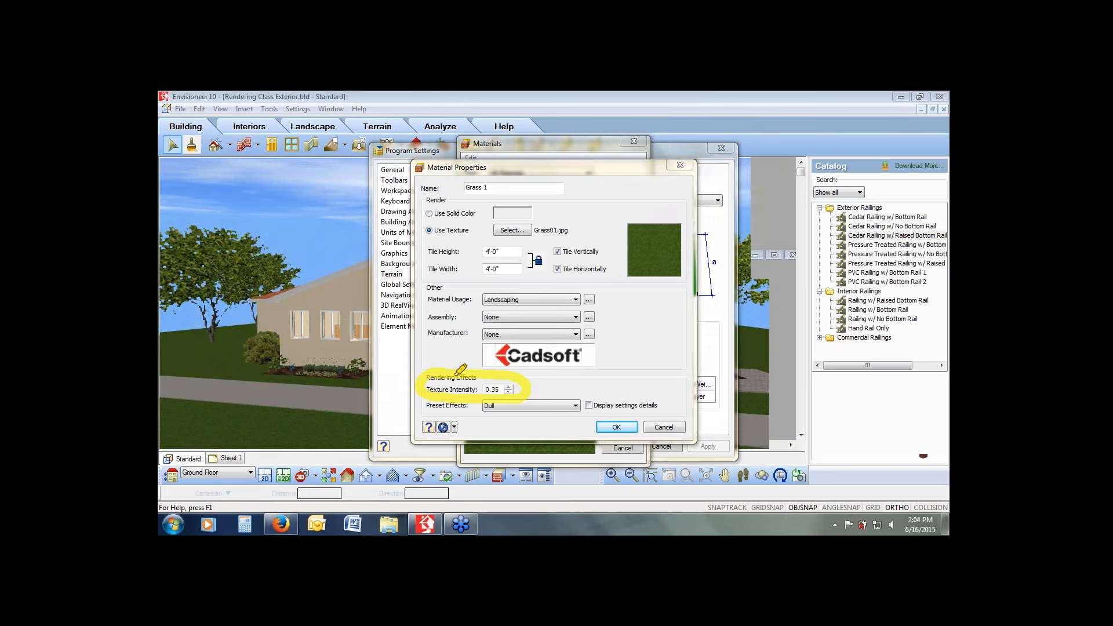
{"action": "left_click", "coordinate": [492, 389]}
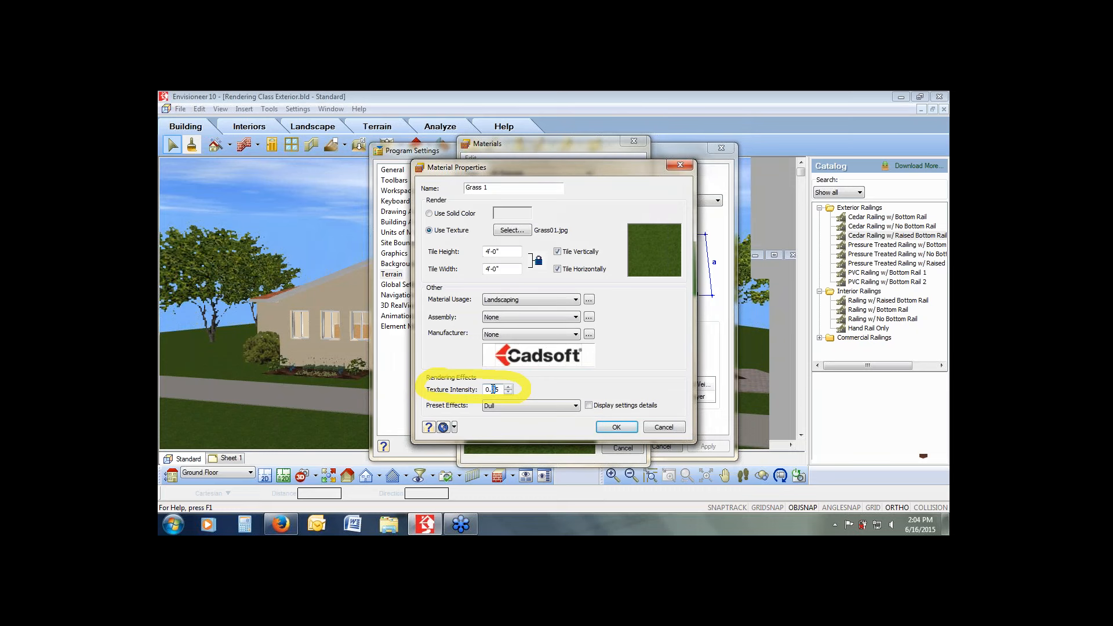
{"action": "type", "text": "2"}
{"action": "left_click", "coordinate": [611, 427]}
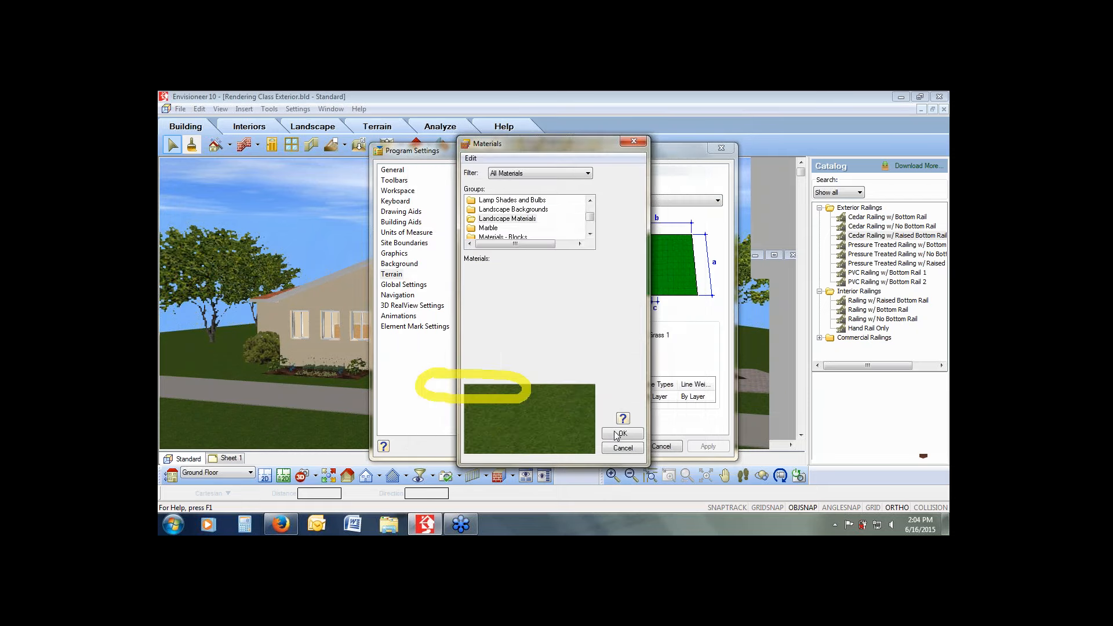
{"action": "left_click", "coordinate": [618, 433]}
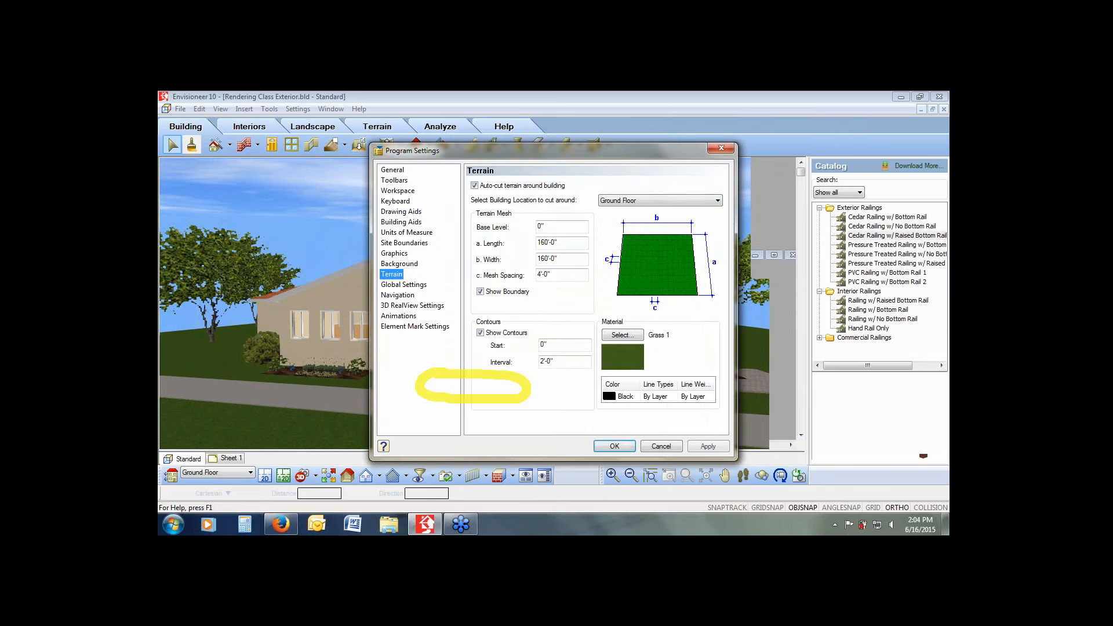
{"action": "left_click", "coordinate": [614, 446]}
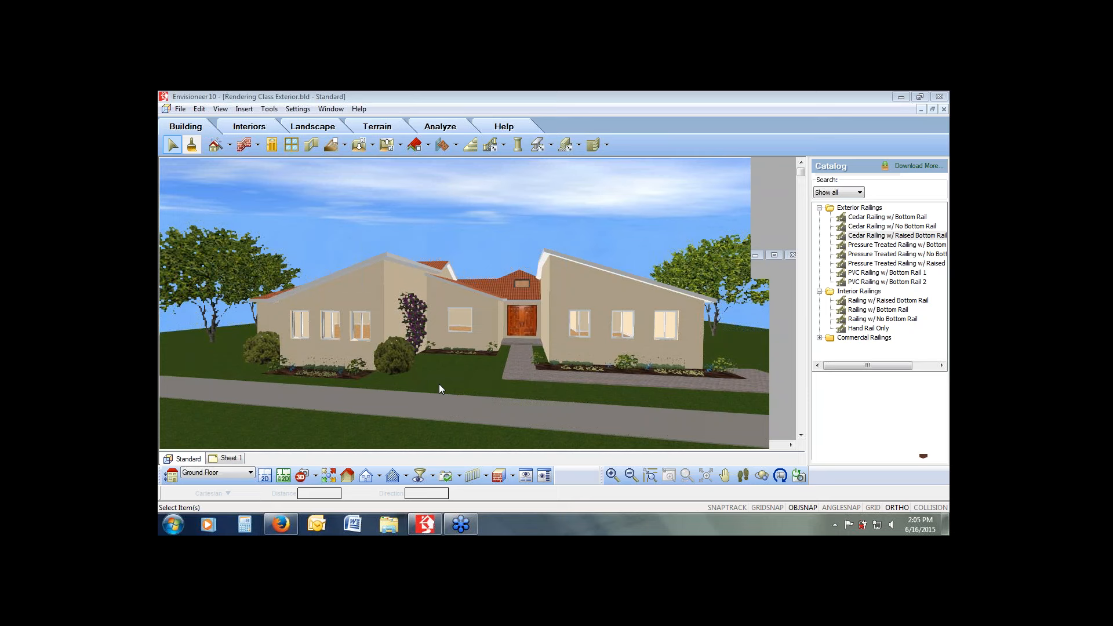
Sample the exterior wall's material, open the properties of Stucco 6 and display its rendering settings details.
{"action": "left_click", "coordinate": [190, 144]}
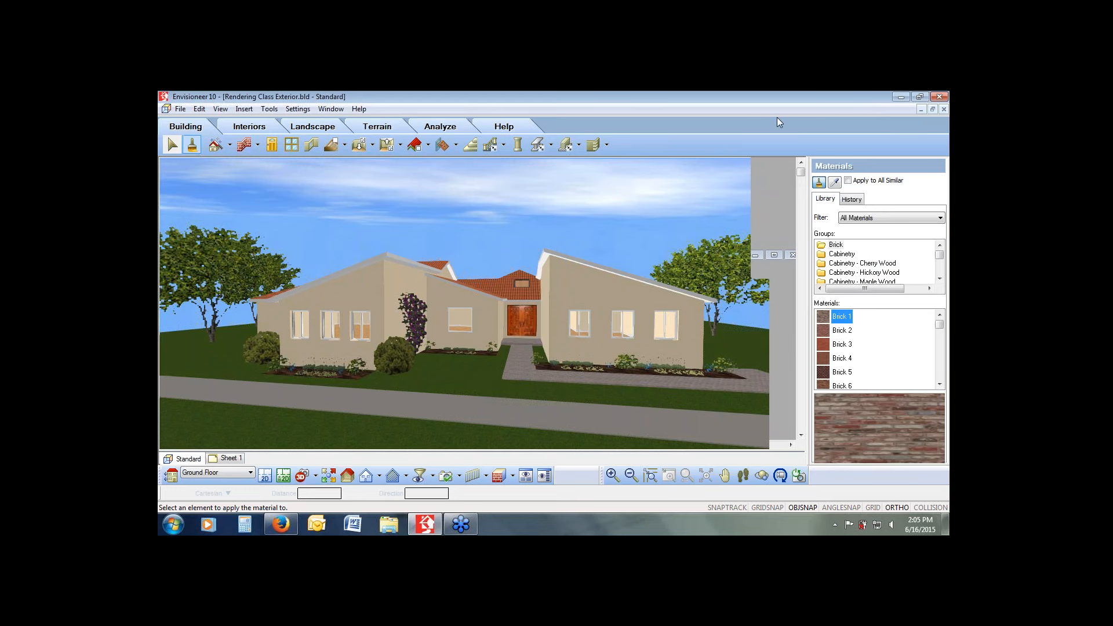
{"action": "left_click", "coordinate": [835, 182]}
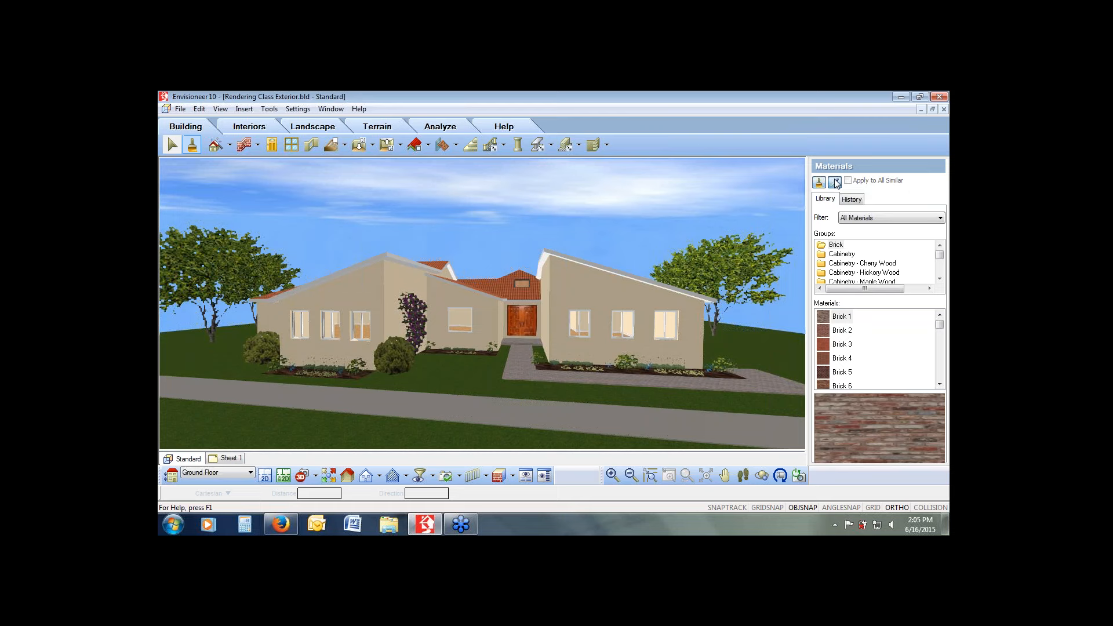
{"action": "left_click", "coordinate": [571, 288]}
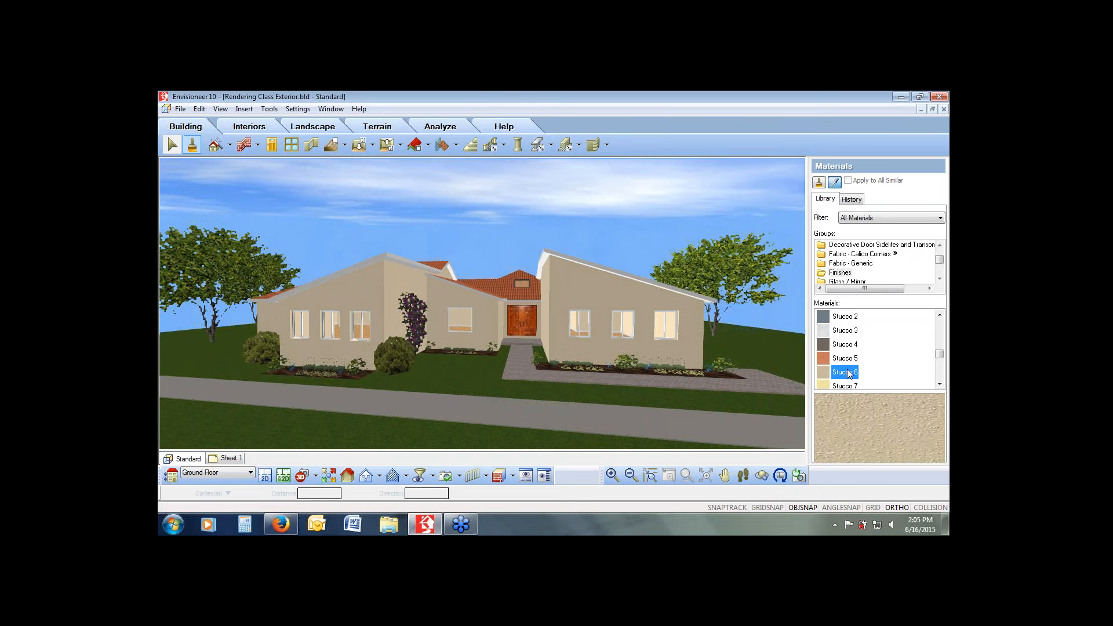
{"action": "right_click", "coordinate": [844, 374]}
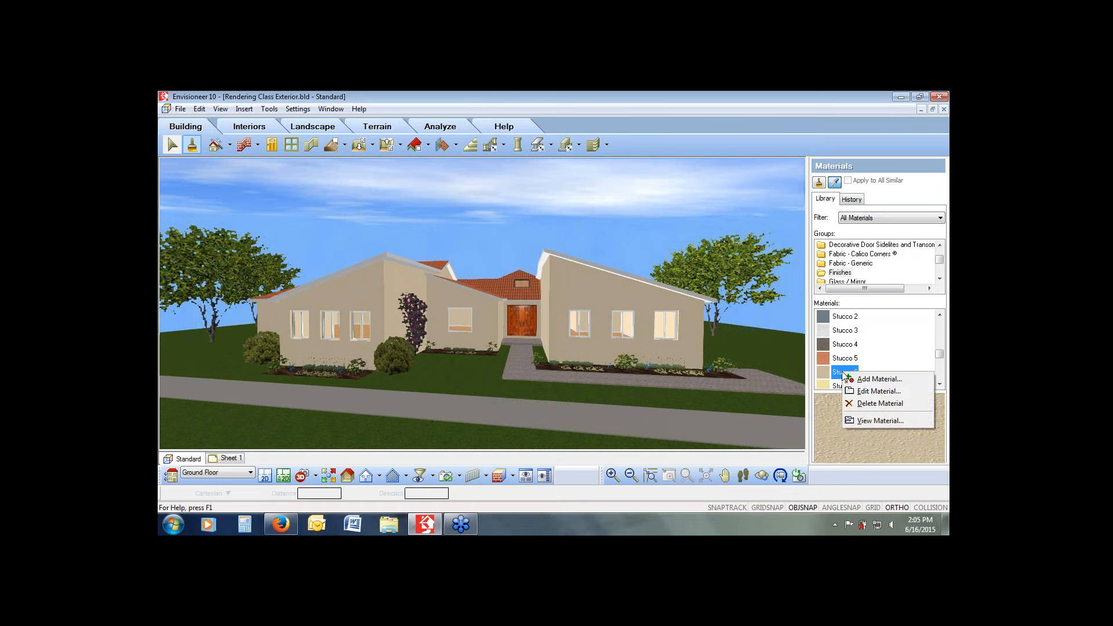
{"action": "left_click", "coordinate": [861, 391]}
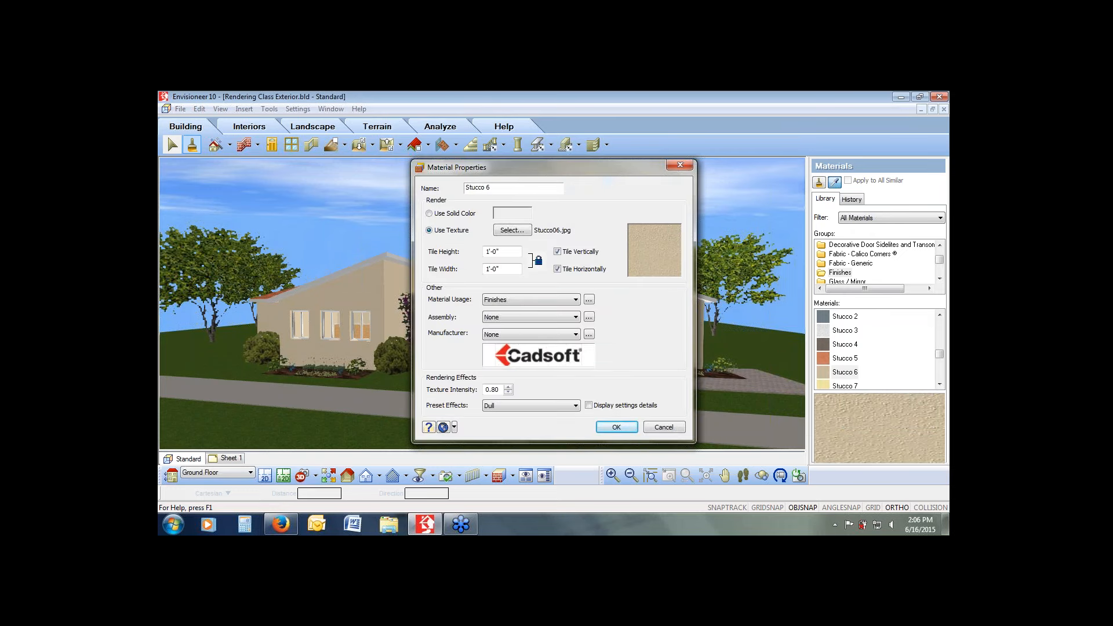
{"action": "left_click", "coordinate": [942, 116]}
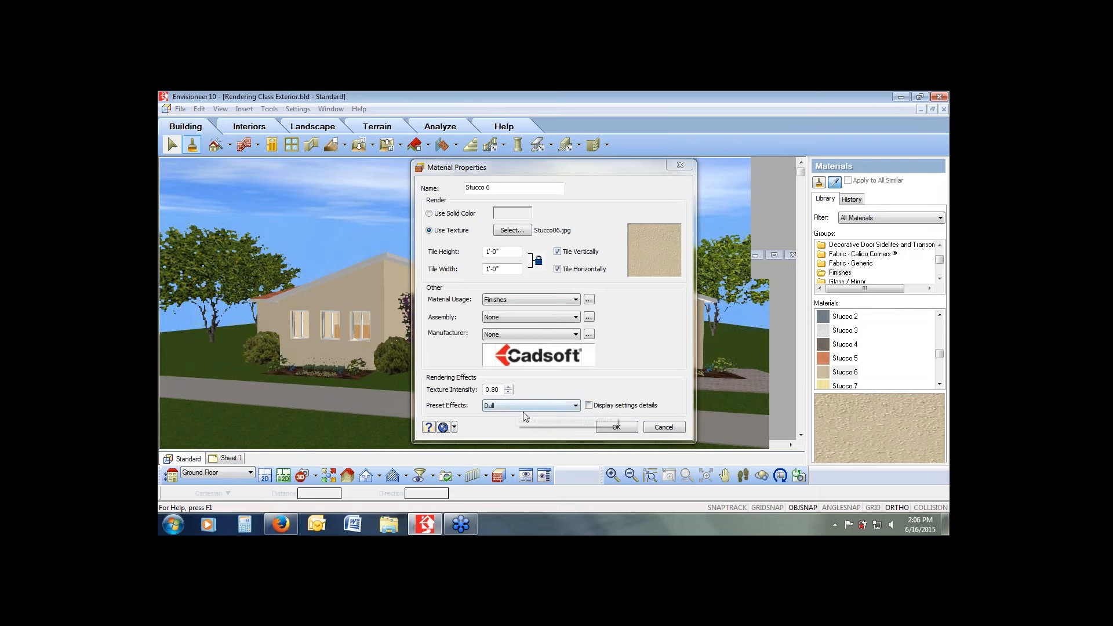
{"action": "left_click", "coordinate": [636, 406]}
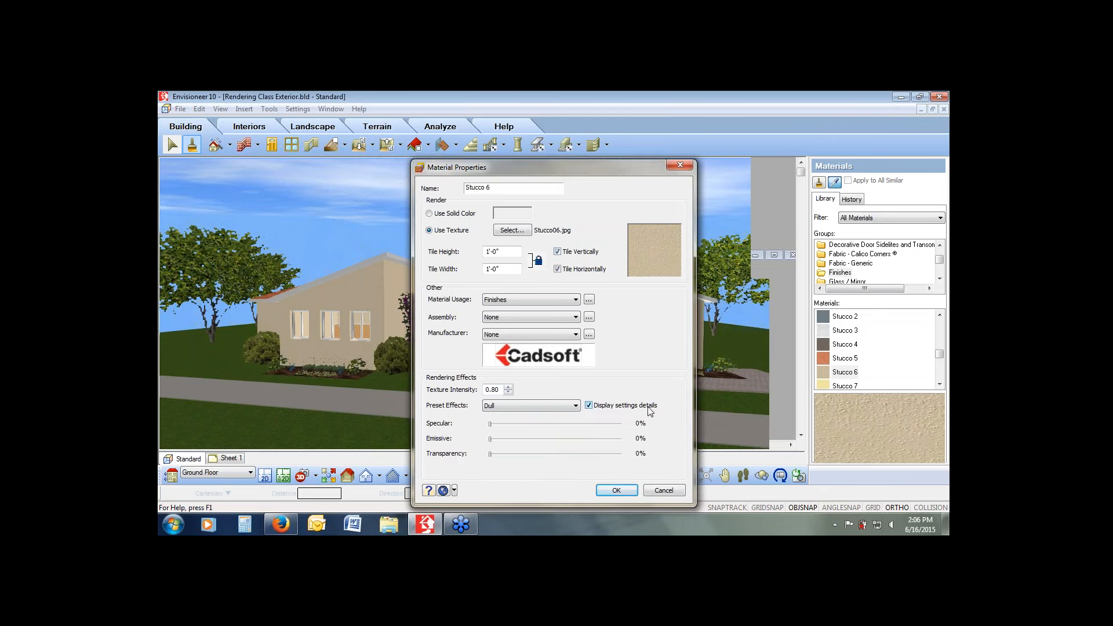
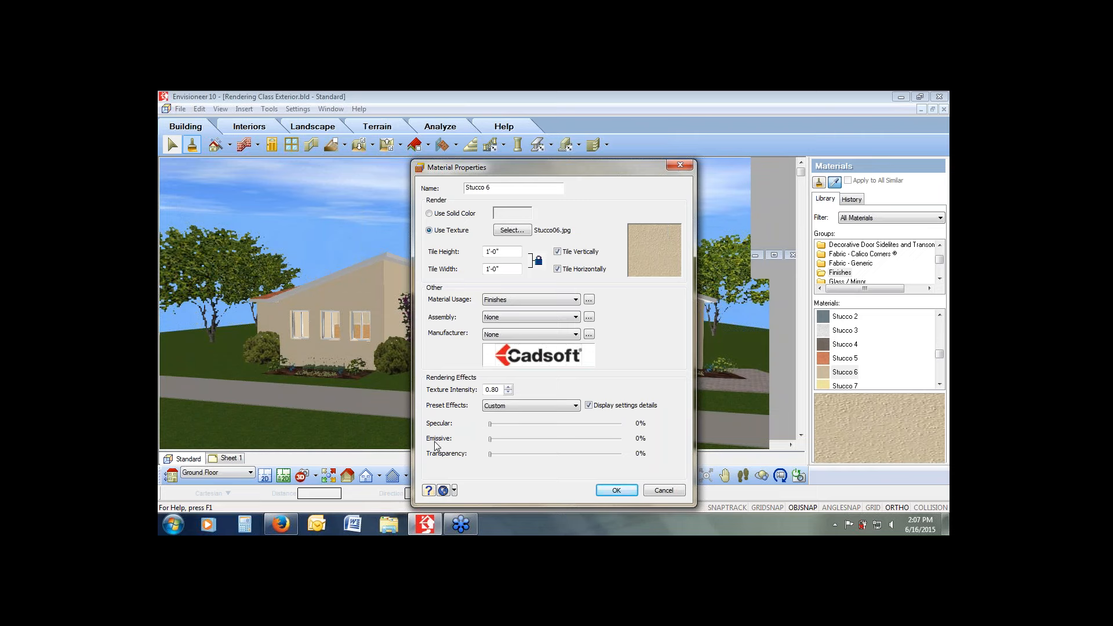
Try the emissive slider and a 33% transparency on Stucco 6, return both to 0% and accept the properties.
{"action": "left_click_drag", "start_coordinate": [489, 442], "coordinate": [515, 443]}
{"action": "left_click_drag", "start_coordinate": [514, 443], "coordinate": [489, 444]}
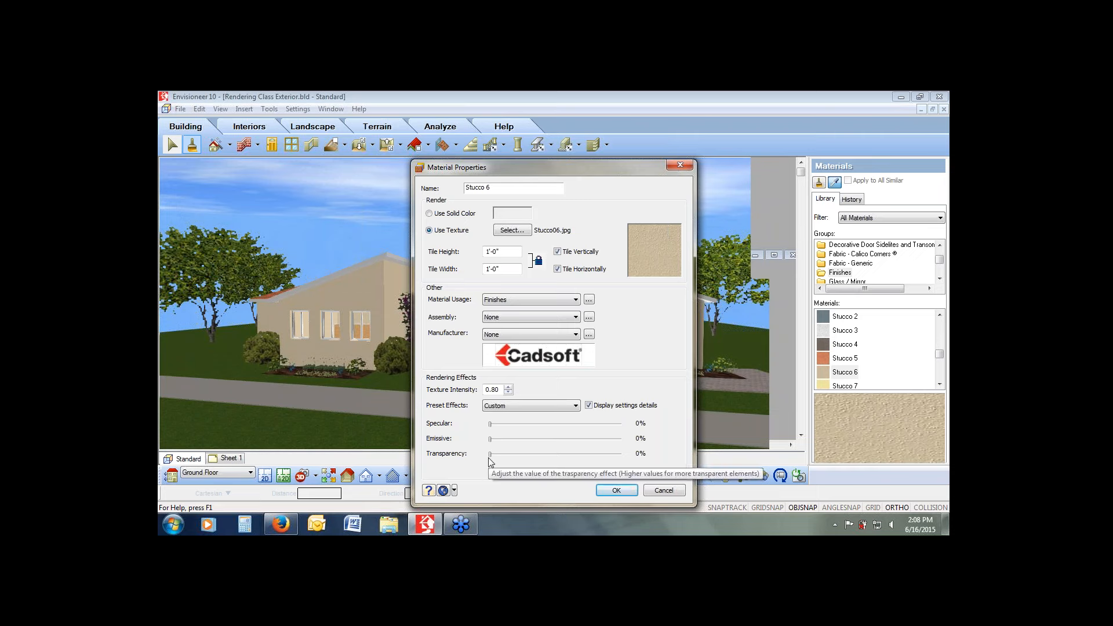
{"action": "left_click_drag", "start_coordinate": [490, 454], "coordinate": [533, 456]}
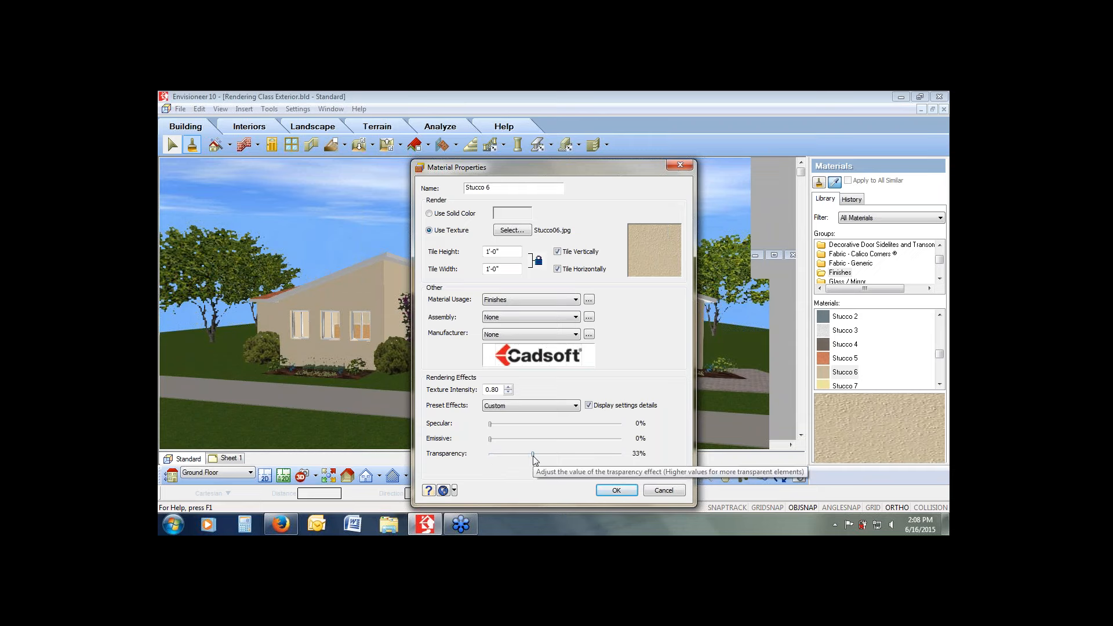
{"action": "left_click_drag", "start_coordinate": [532, 456], "coordinate": [488, 456]}
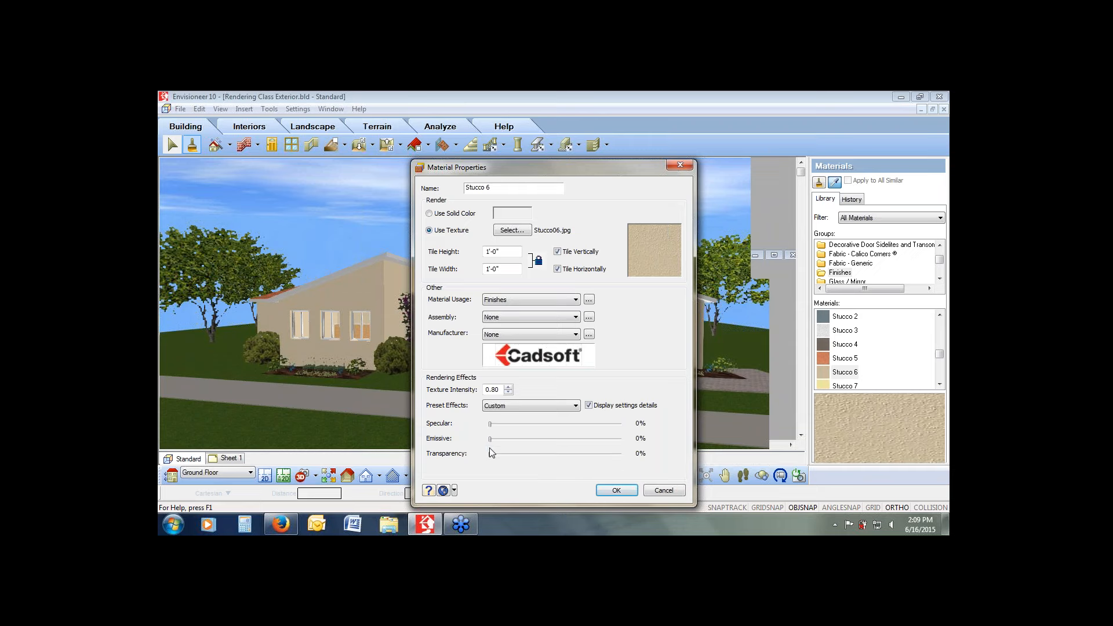
{"action": "left_click", "coordinate": [616, 491]}
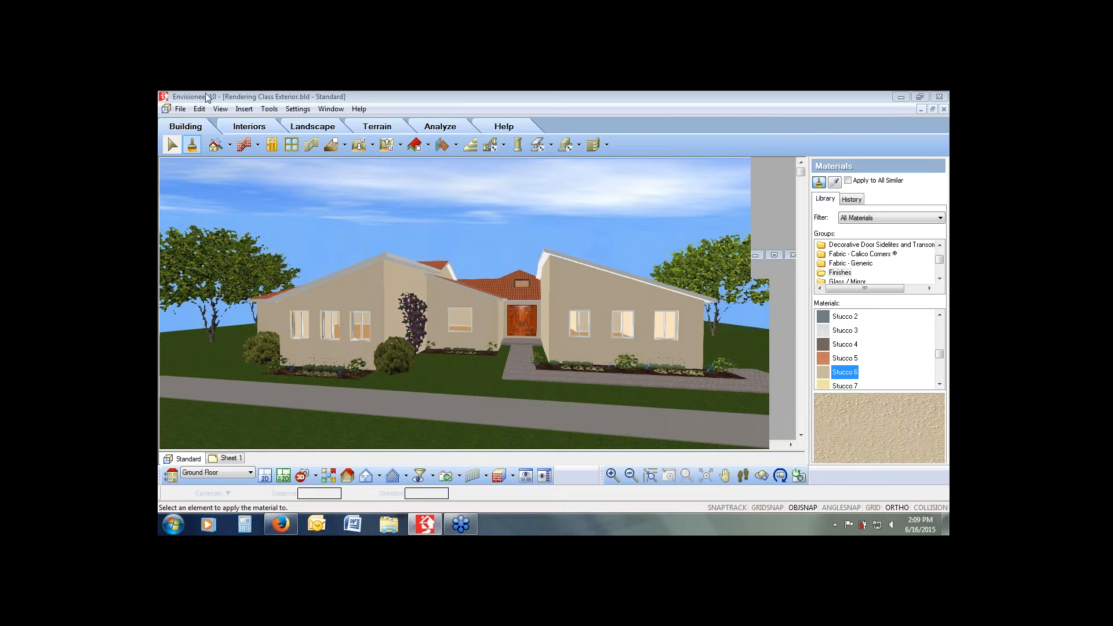
Sample the front door's material from the house model to pick Decorative Door 26 in the material library.
{"action": "left_click", "coordinate": [781, 116]}
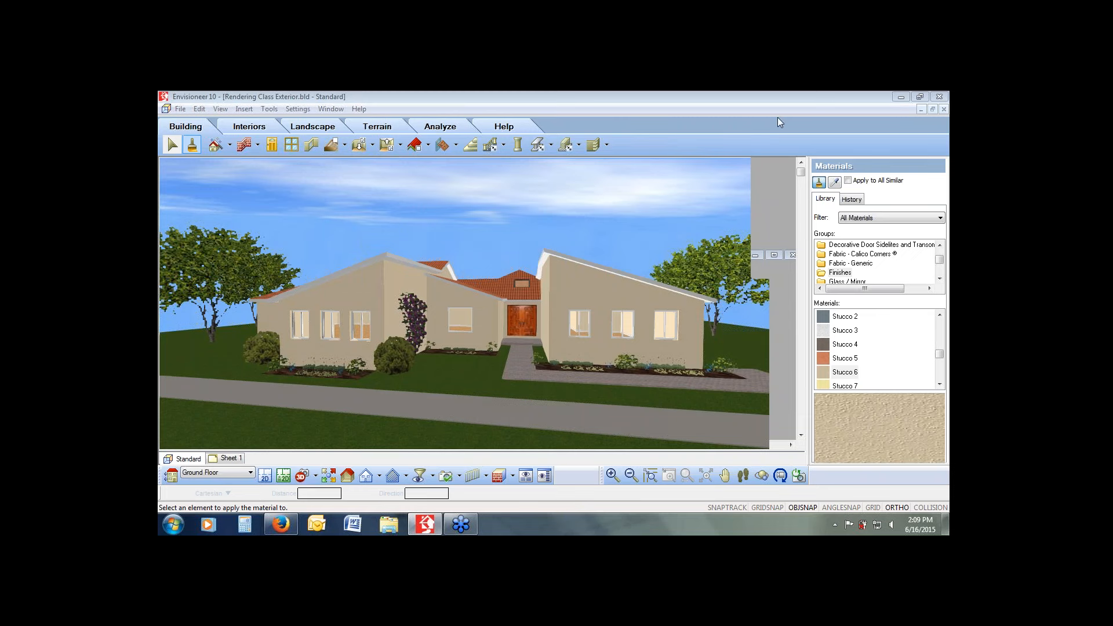
{"action": "left_click", "coordinate": [777, 117]}
{"action": "left_click", "coordinate": [834, 182]}
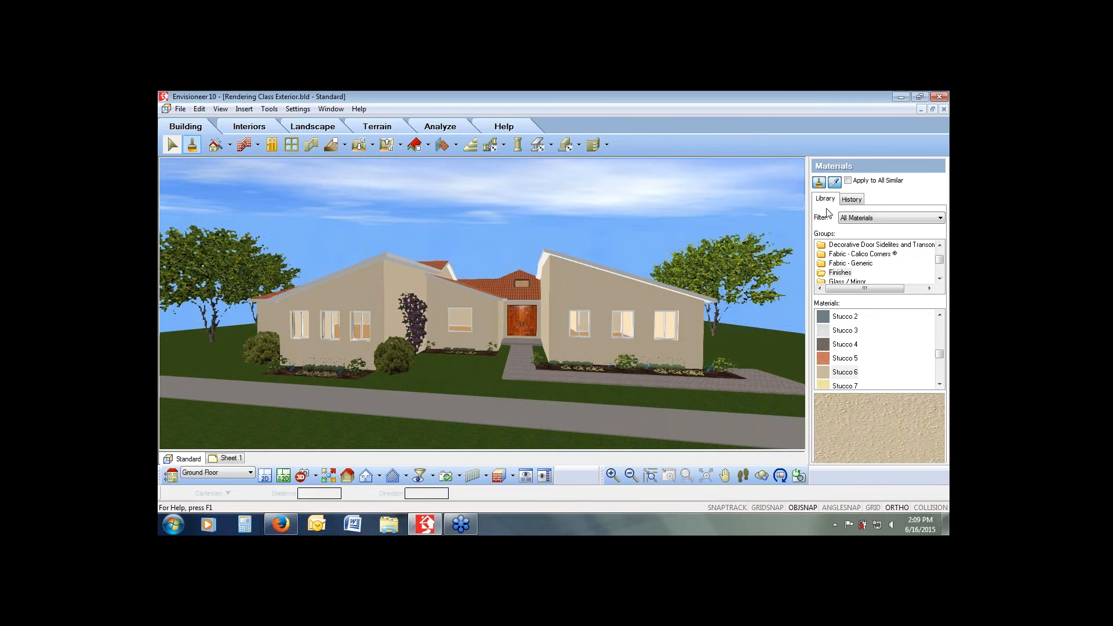
{"action": "left_click", "coordinate": [527, 337]}
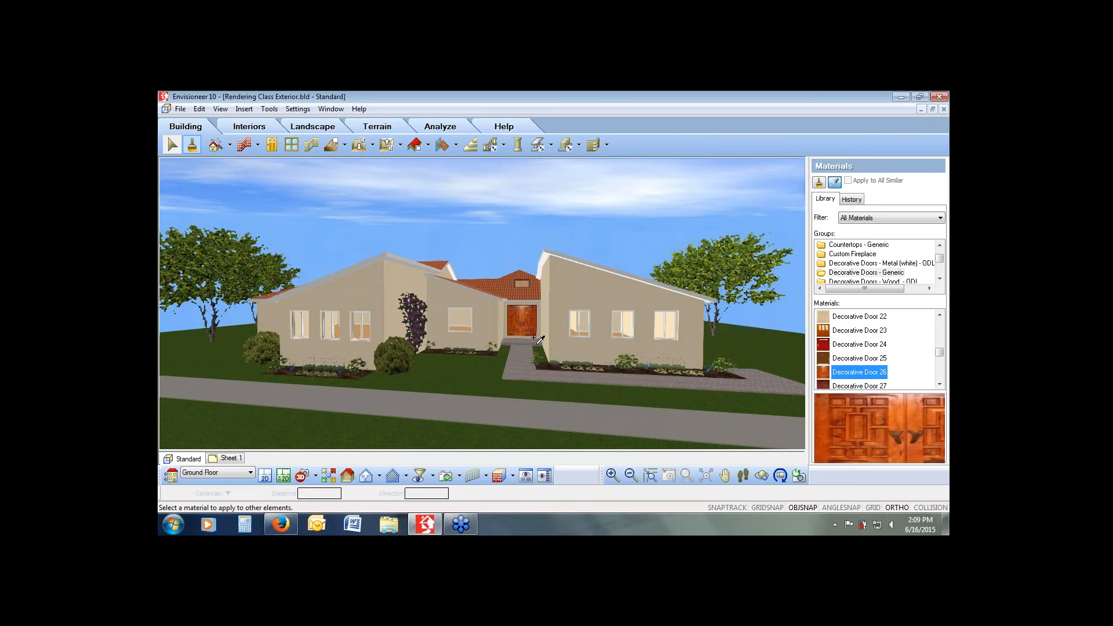
Set the specular effect of the Decorative Door 26 material to 4% and accept its properties.
{"action": "right_click", "coordinate": [859, 376]}
{"action": "left_click", "coordinate": [893, 393]}
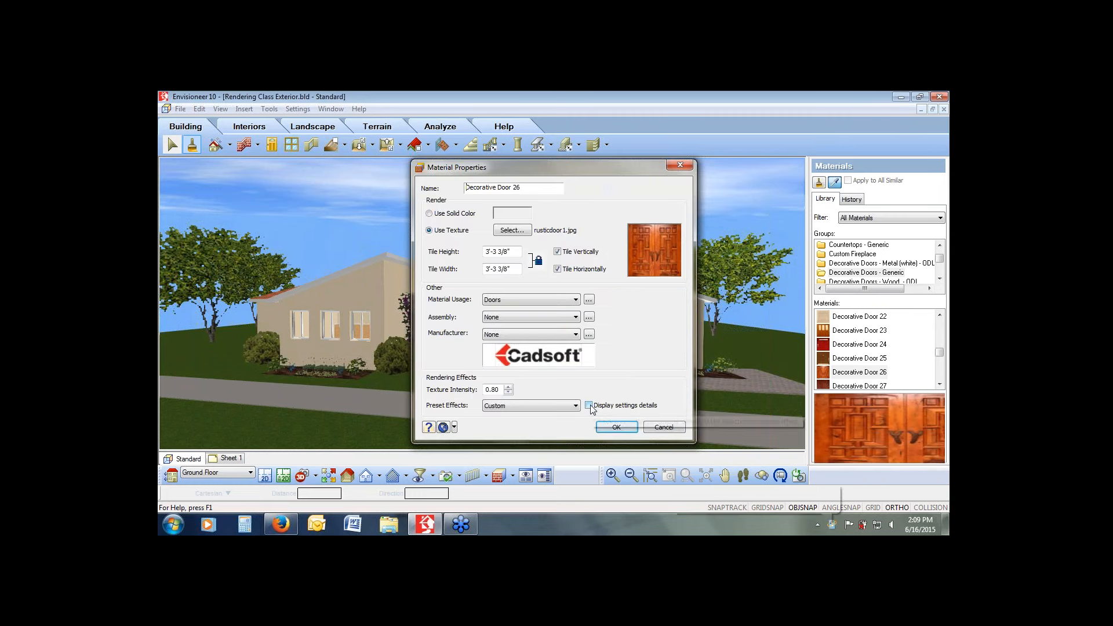
{"action": "left_click", "coordinate": [600, 406]}
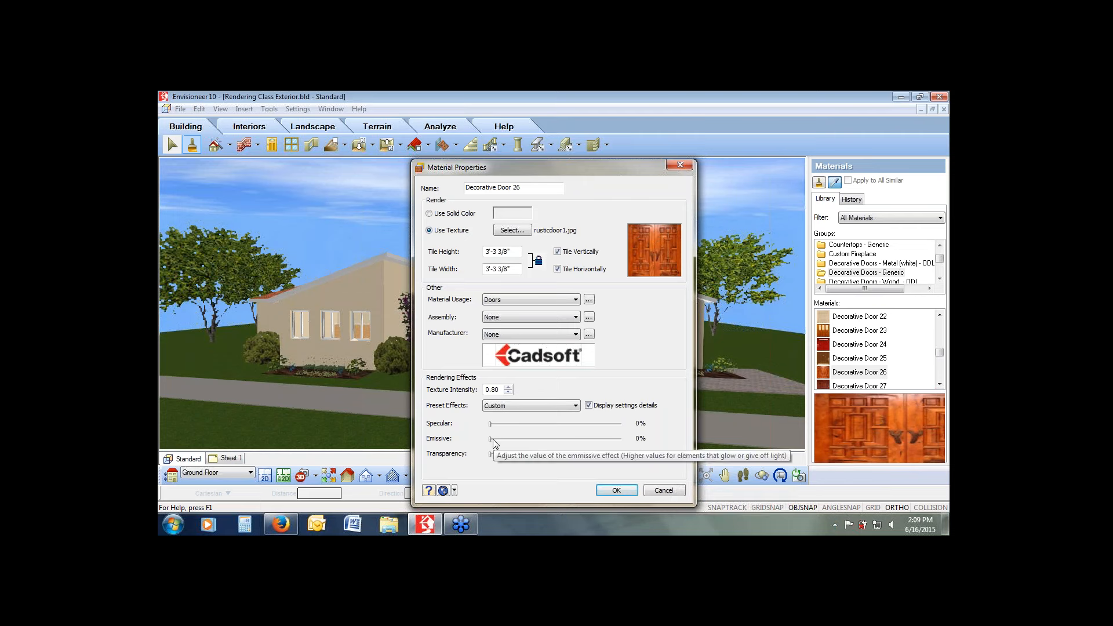
{"action": "left_click_drag", "start_coordinate": [491, 425], "coordinate": [495, 425]}
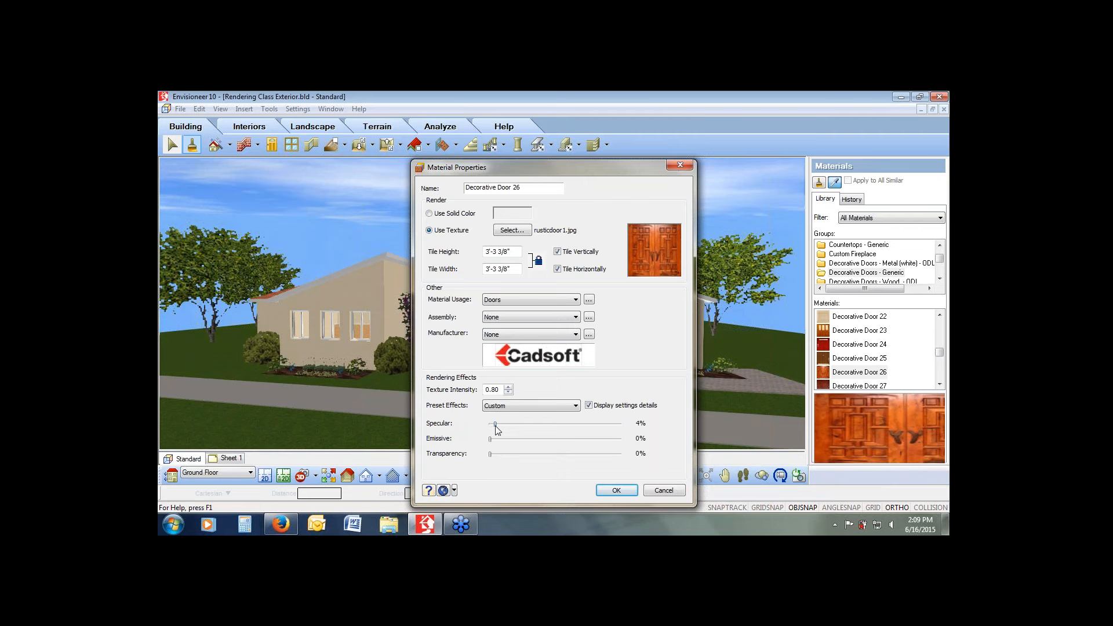
{"action": "left_click", "coordinate": [614, 490]}
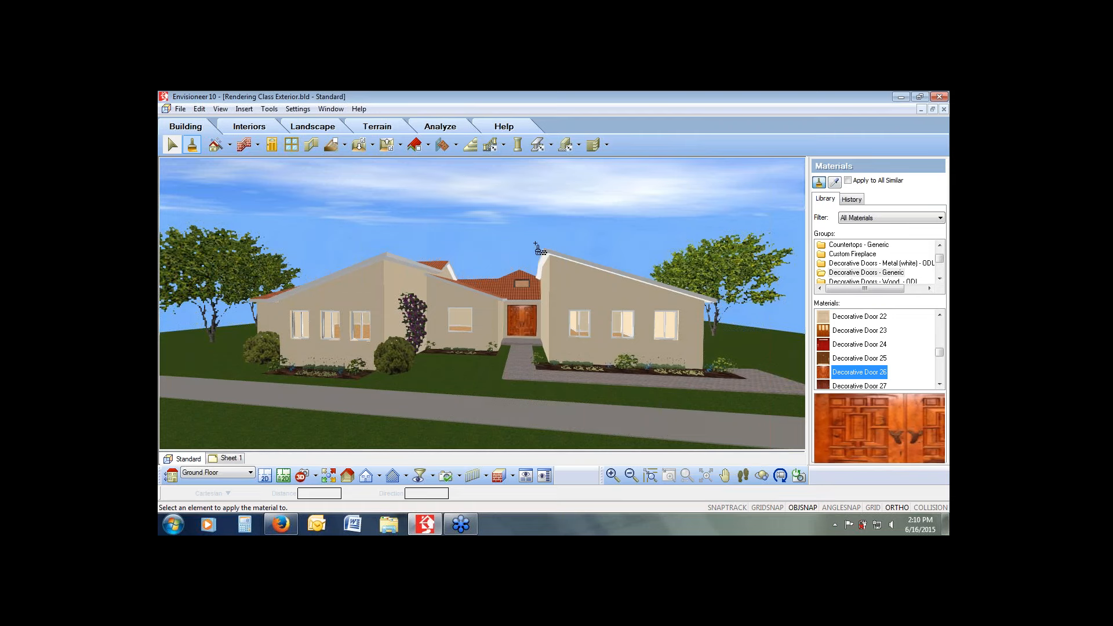
Start inserting exterior lighting on location and expand the Wall Lighting group of the catalog.
{"action": "left_click", "coordinate": [314, 126]}
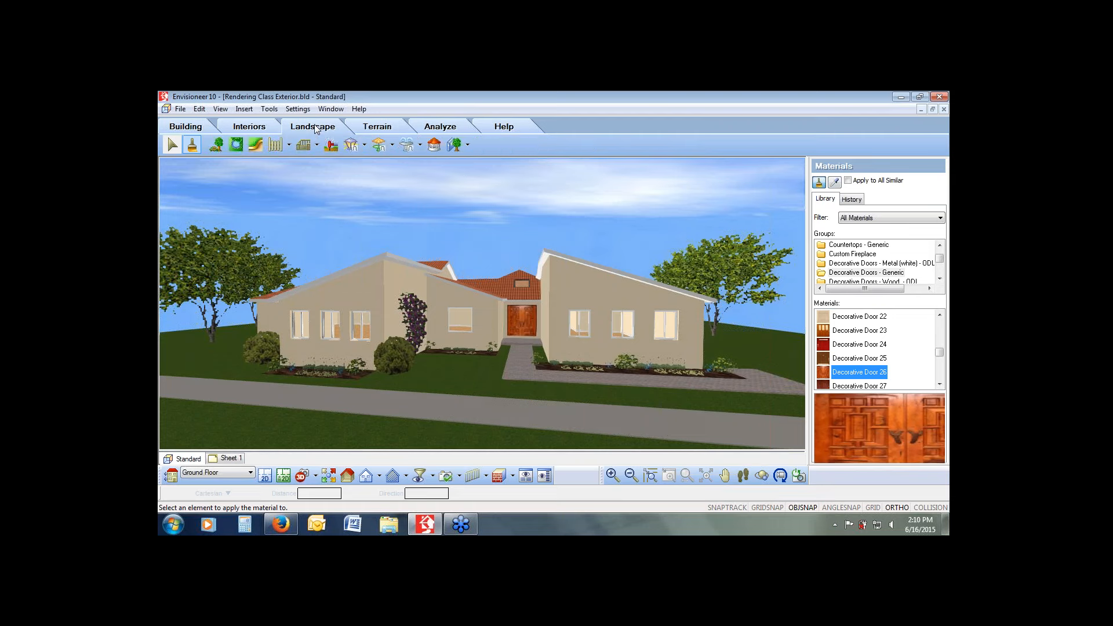
{"action": "left_click", "coordinate": [941, 114]}
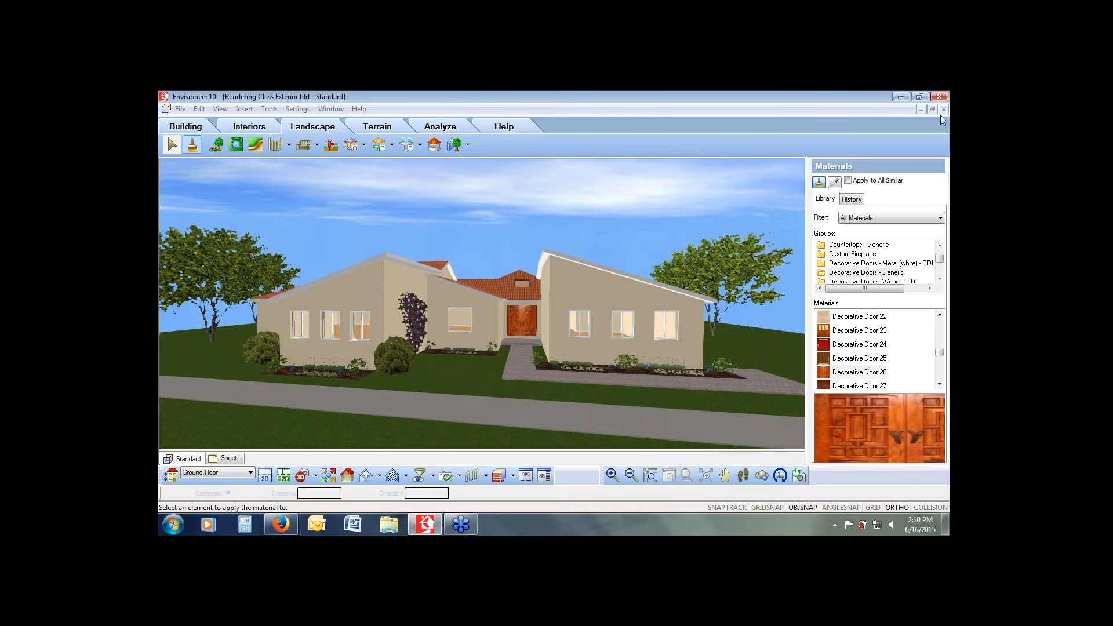
{"action": "left_click", "coordinate": [364, 146]}
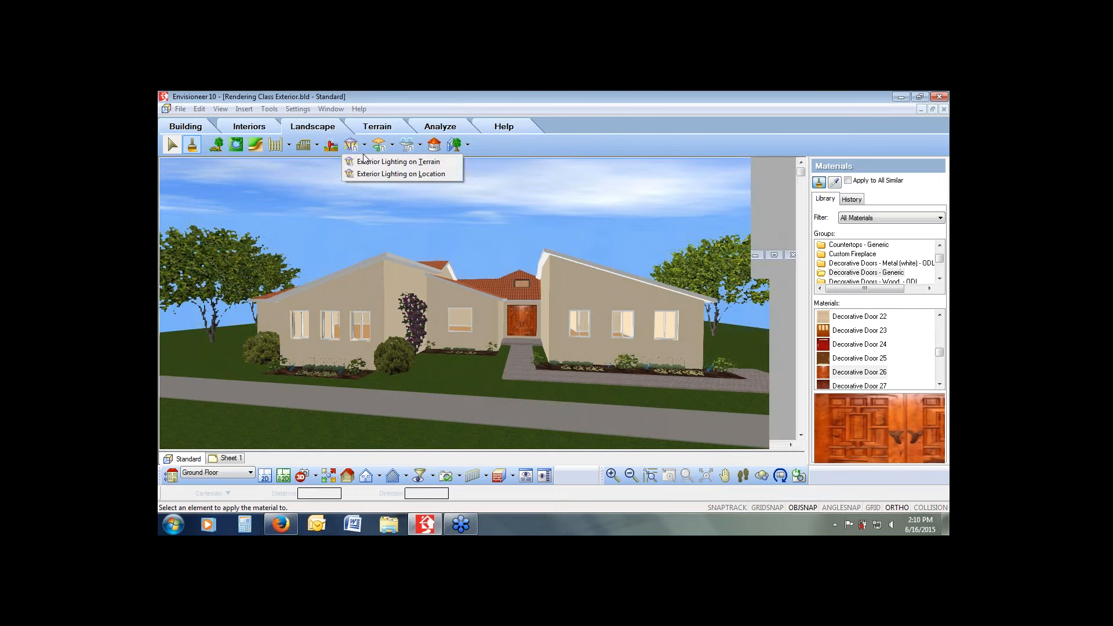
{"action": "left_click", "coordinate": [363, 172]}
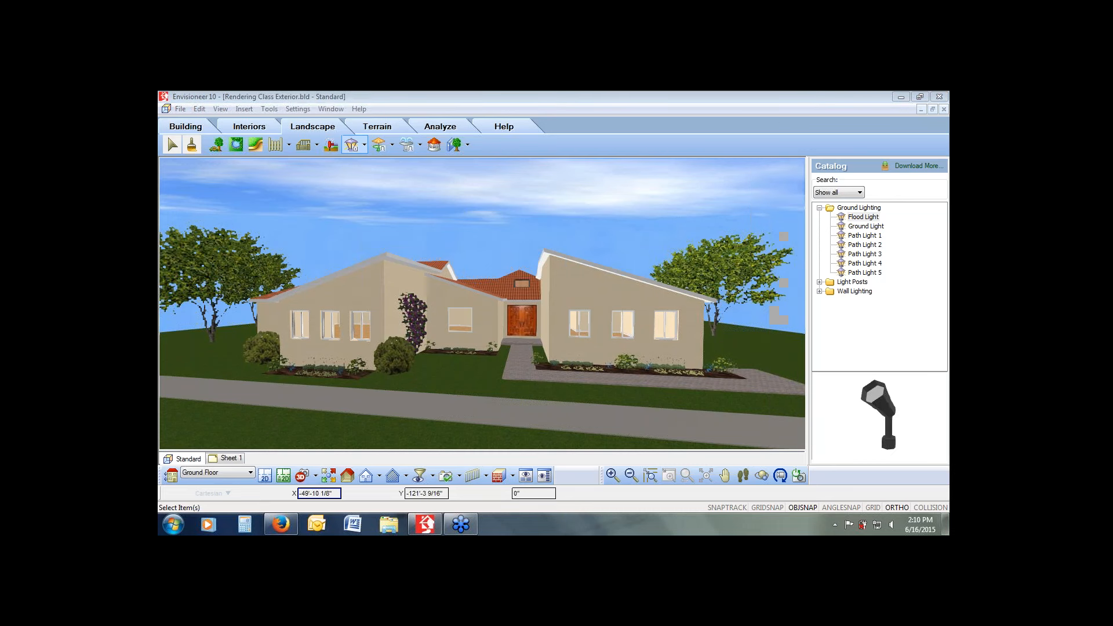
{"action": "left_click", "coordinate": [820, 292]}
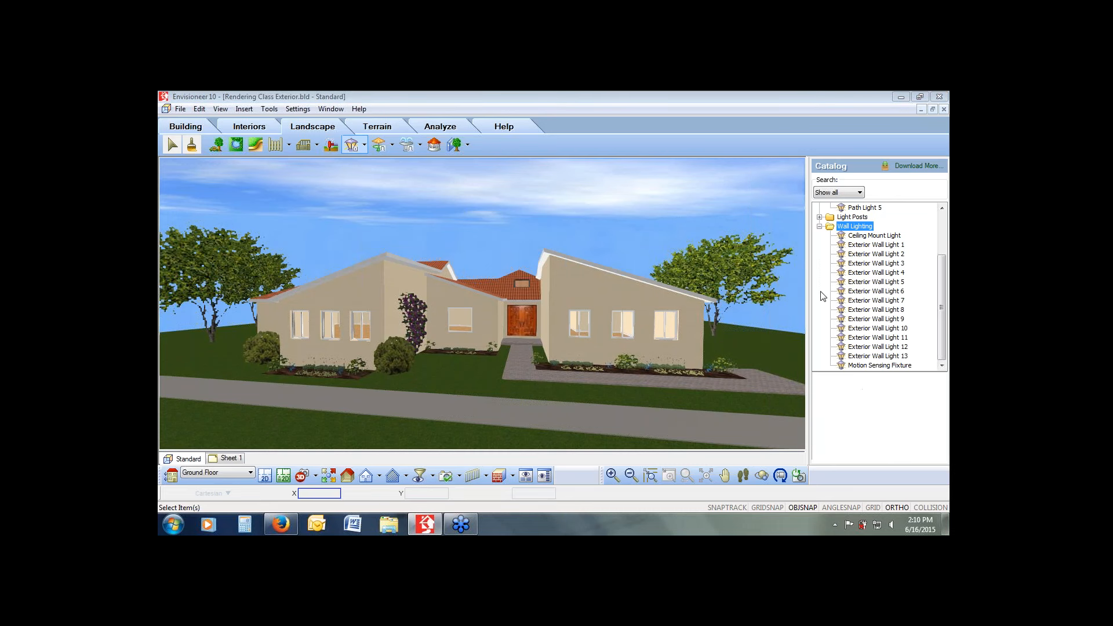
Preview the wall light models from Exterior Wall Light 1 through Exterior Wall Light 10.
{"action": "left_click", "coordinate": [865, 246]}
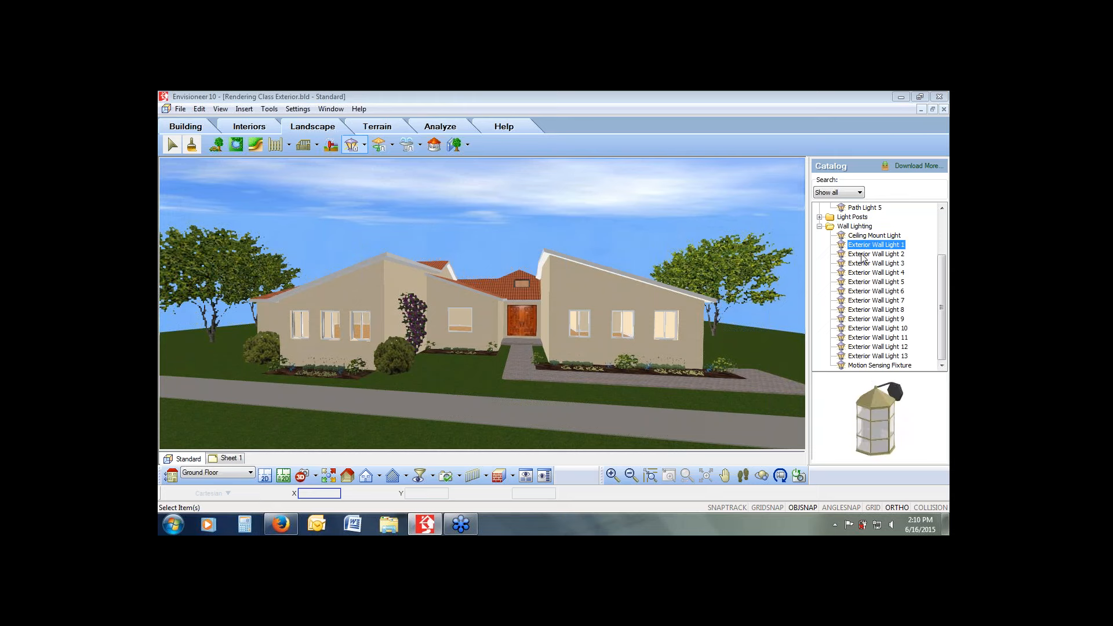
{"action": "left_click", "coordinate": [864, 255]}
{"action": "left_click", "coordinate": [867, 264]}
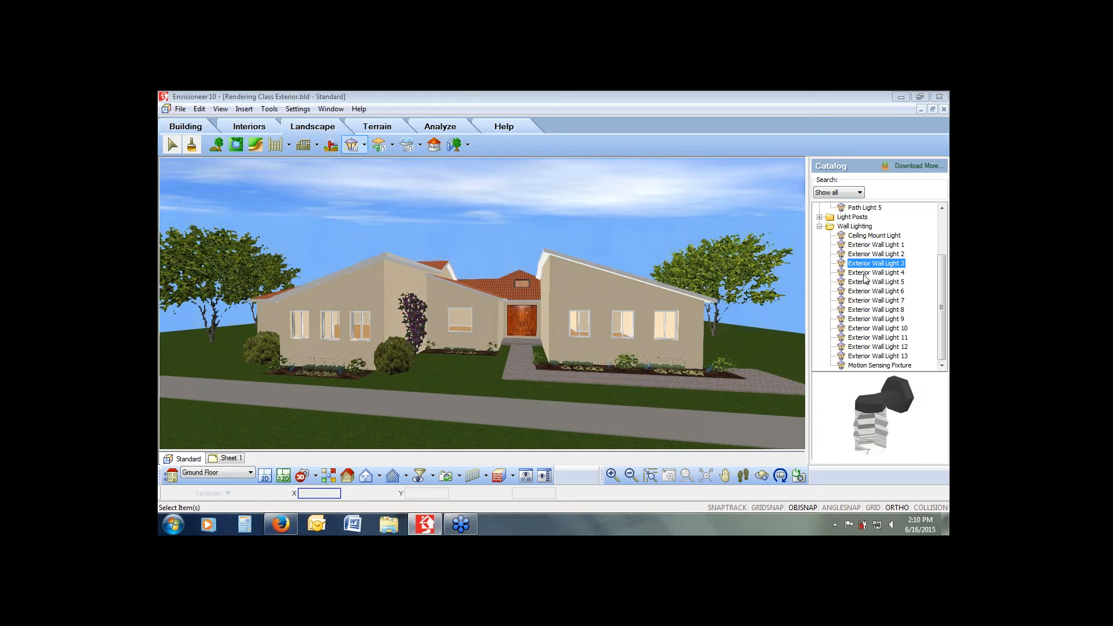
{"action": "left_click", "coordinate": [864, 273]}
{"action": "left_click", "coordinate": [864, 282]}
{"action": "left_click", "coordinate": [864, 291]}
{"action": "left_click", "coordinate": [862, 301]}
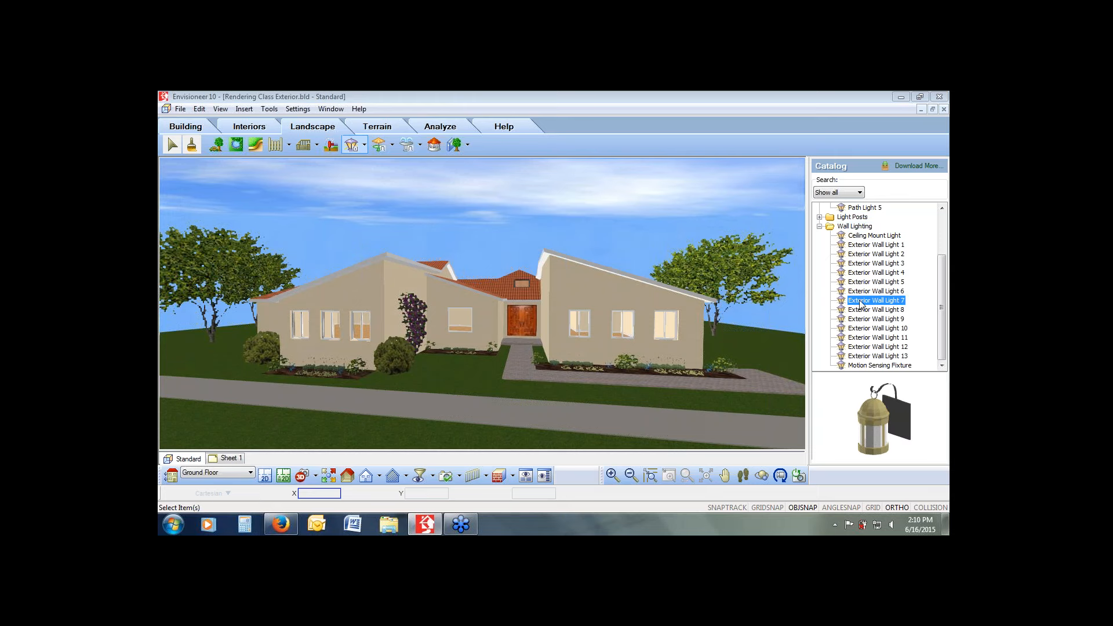
{"action": "left_click", "coordinate": [862, 310]}
{"action": "left_click", "coordinate": [862, 320]}
{"action": "left_click", "coordinate": [861, 329]}
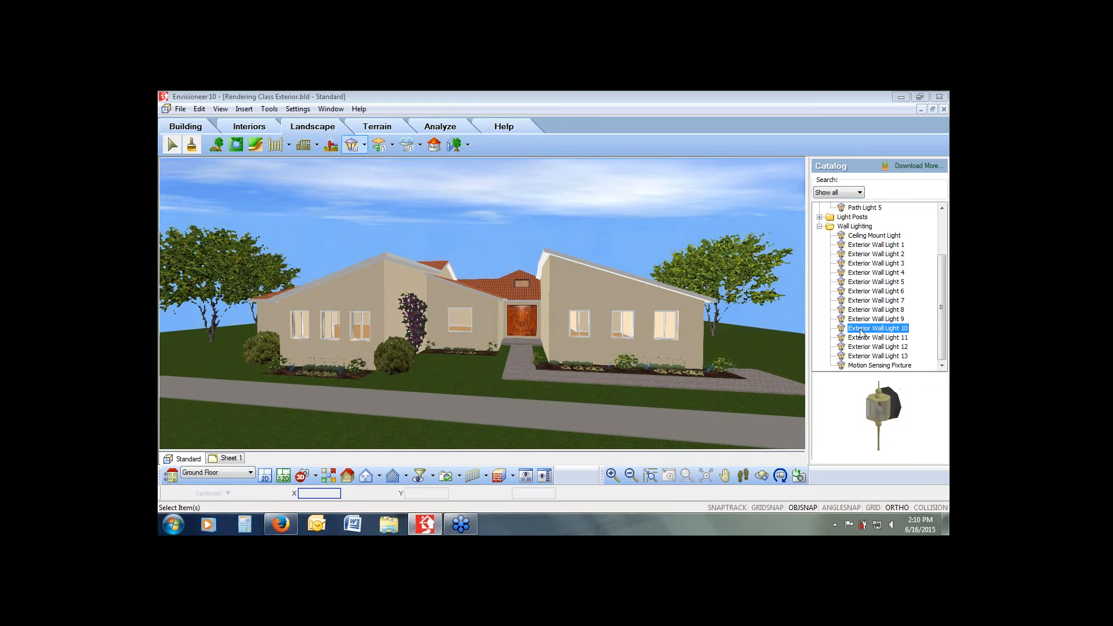
Place Exterior Wall Light 11 on the wall between the front door and the window left of it, and finish inserting.
{"action": "left_click", "coordinate": [864, 339]}
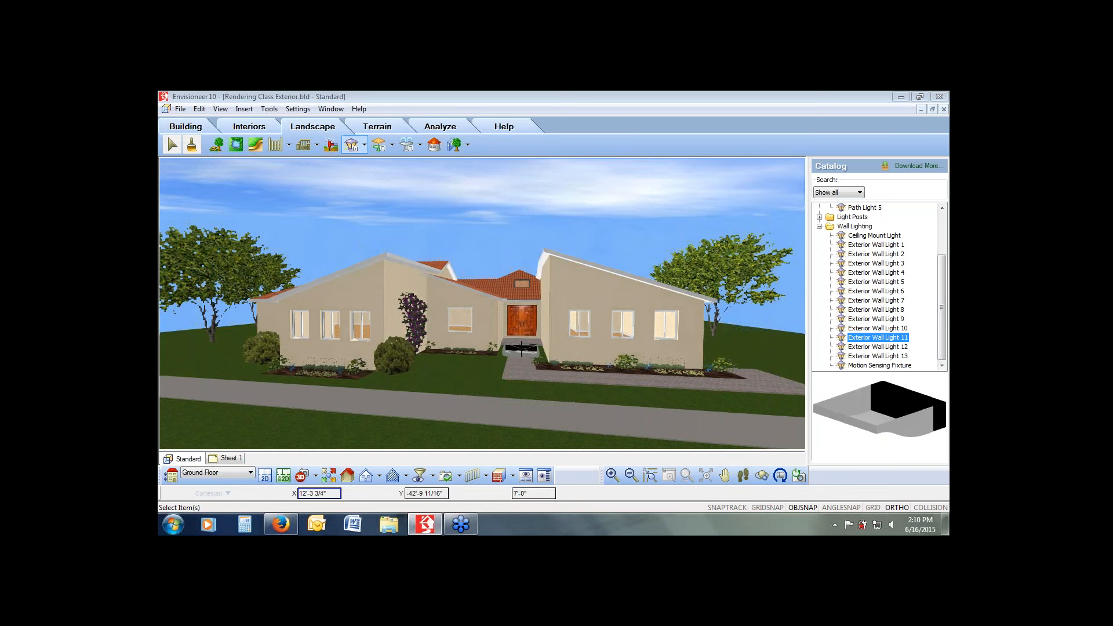
{"action": "left_click", "coordinate": [501, 309]}
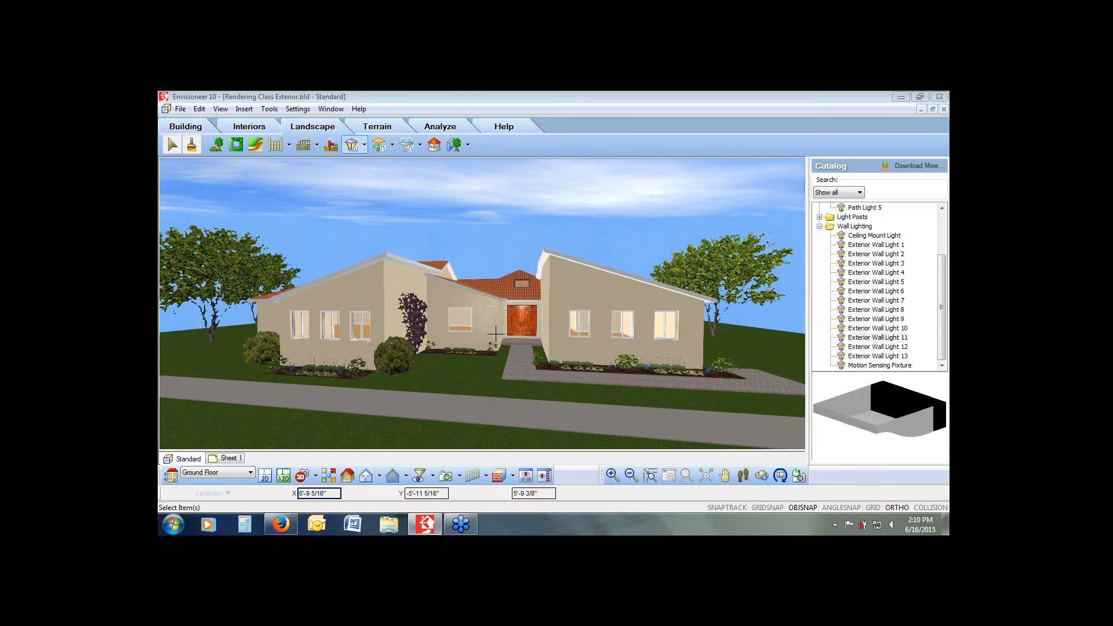
{"action": "right_click", "coordinate": [516, 330]}
{"action": "left_click", "coordinate": [545, 335]}
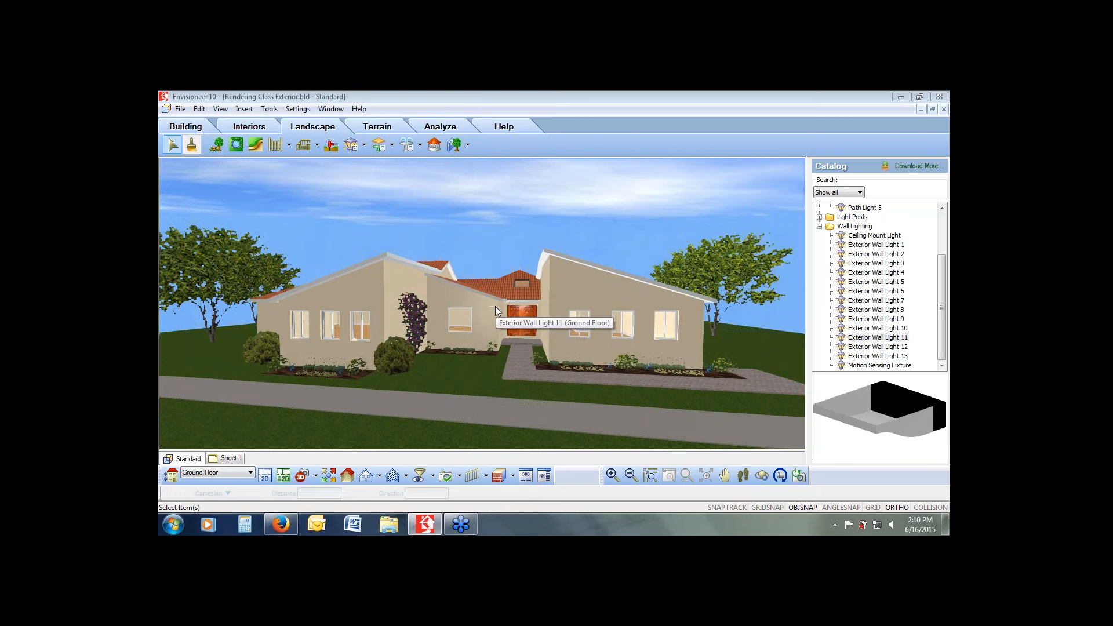
Open the properties of the placed wall light and examine its light source and light position settings.
{"action": "double_click", "coordinate": [492, 307]}
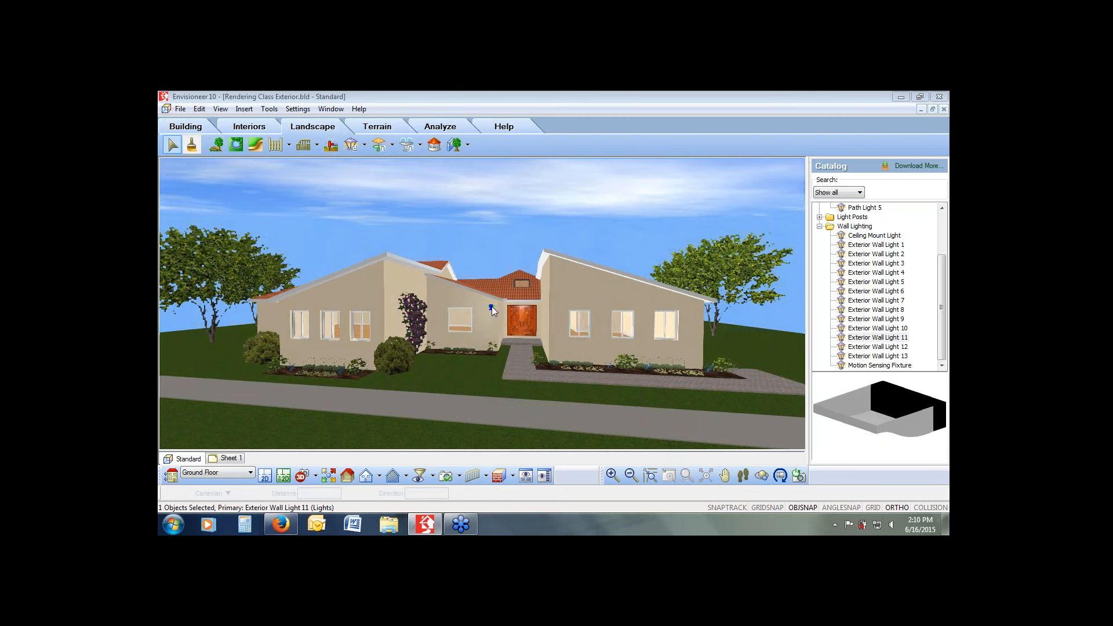
{"action": "left_click", "coordinate": [933, 111]}
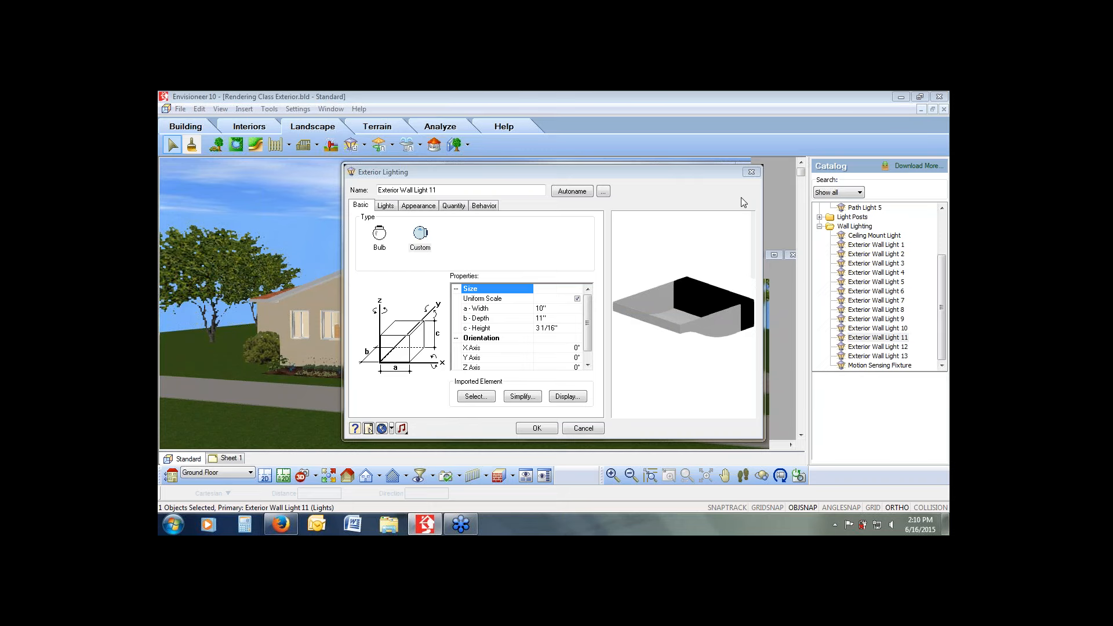
{"action": "left_click", "coordinate": [386, 206]}
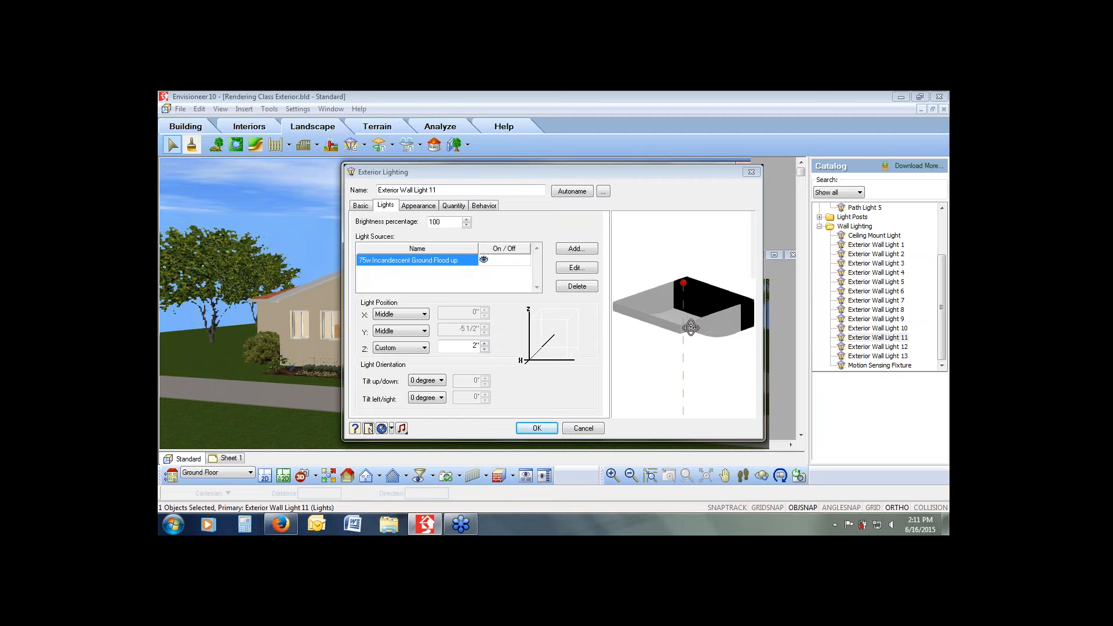
{"action": "left_click_drag", "start_coordinate": [691, 328], "coordinate": [716, 323]}
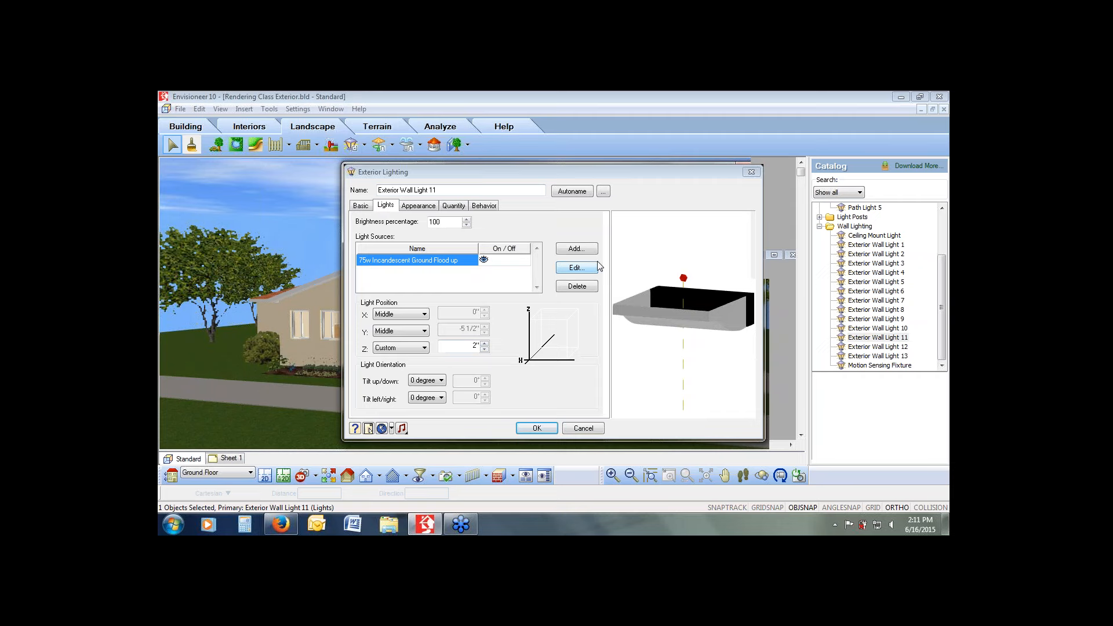
{"action": "left_click", "coordinate": [556, 404]}
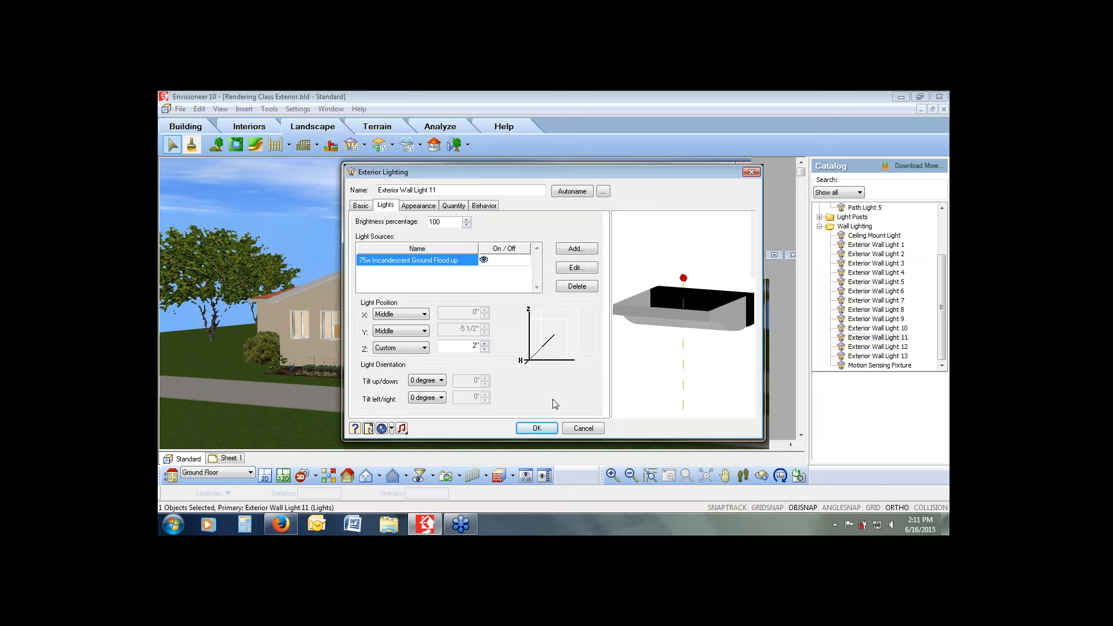
Try 40w Metal Halide Ground Flood up as the wall light's light source and inspect it in the preview.
{"action": "left_click", "coordinate": [578, 269]}
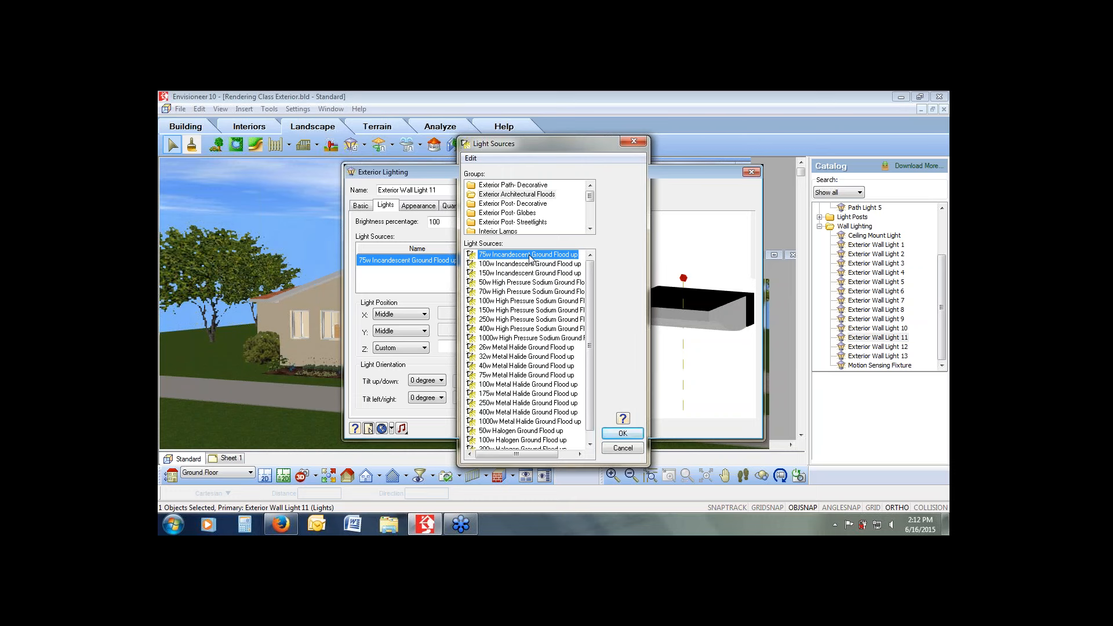
{"action": "left_click", "coordinate": [506, 366]}
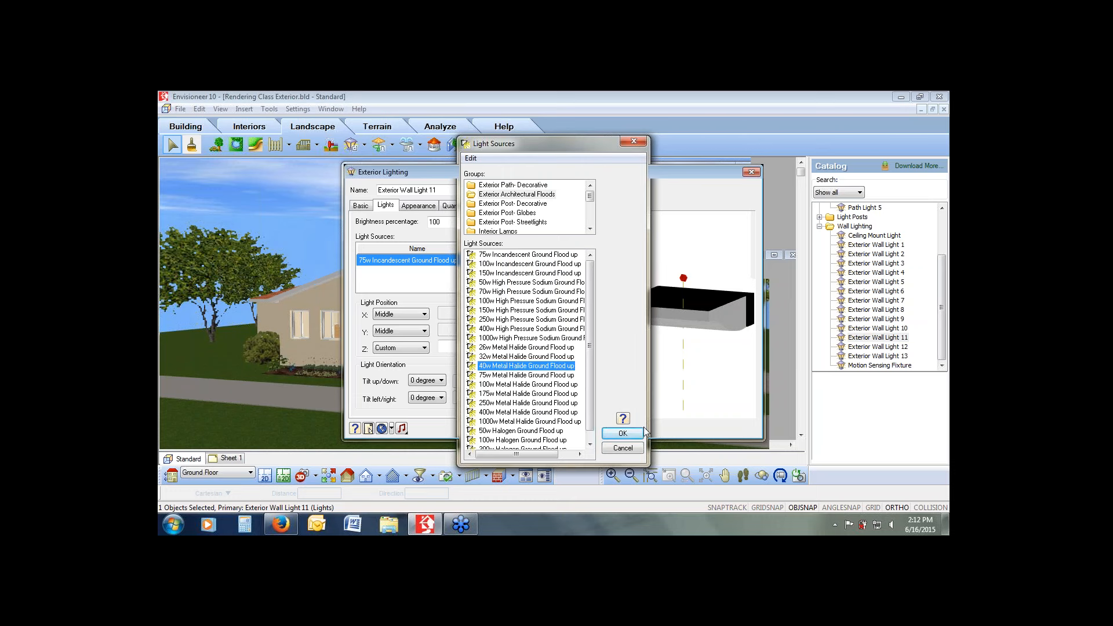
{"action": "left_click", "coordinate": [633, 435]}
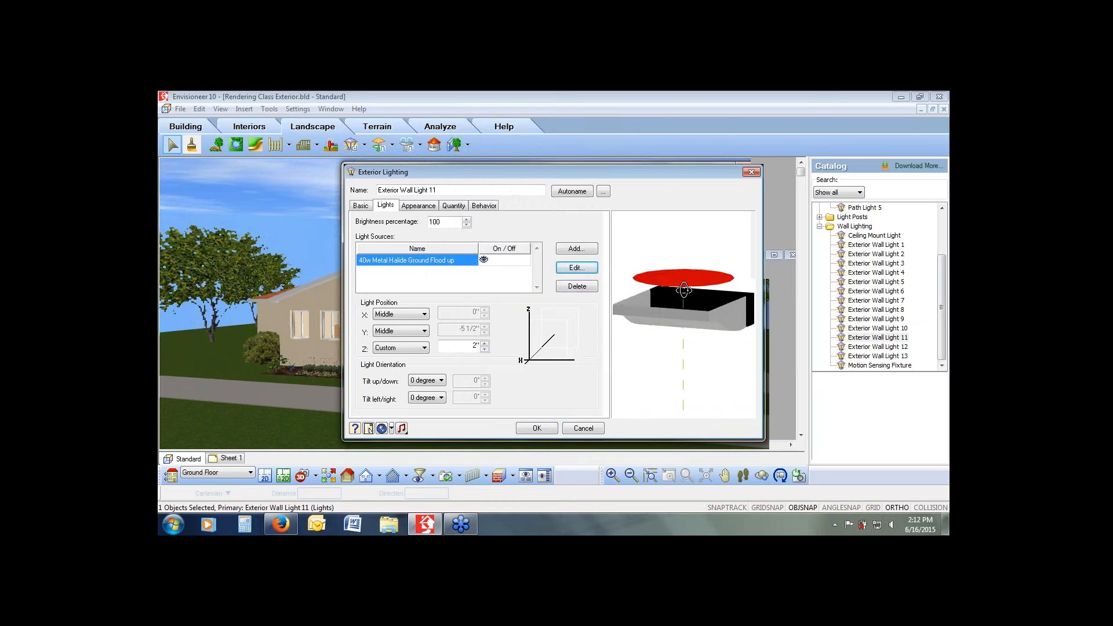
{"action": "left_click_drag", "start_coordinate": [688, 275], "coordinate": [729, 295]}
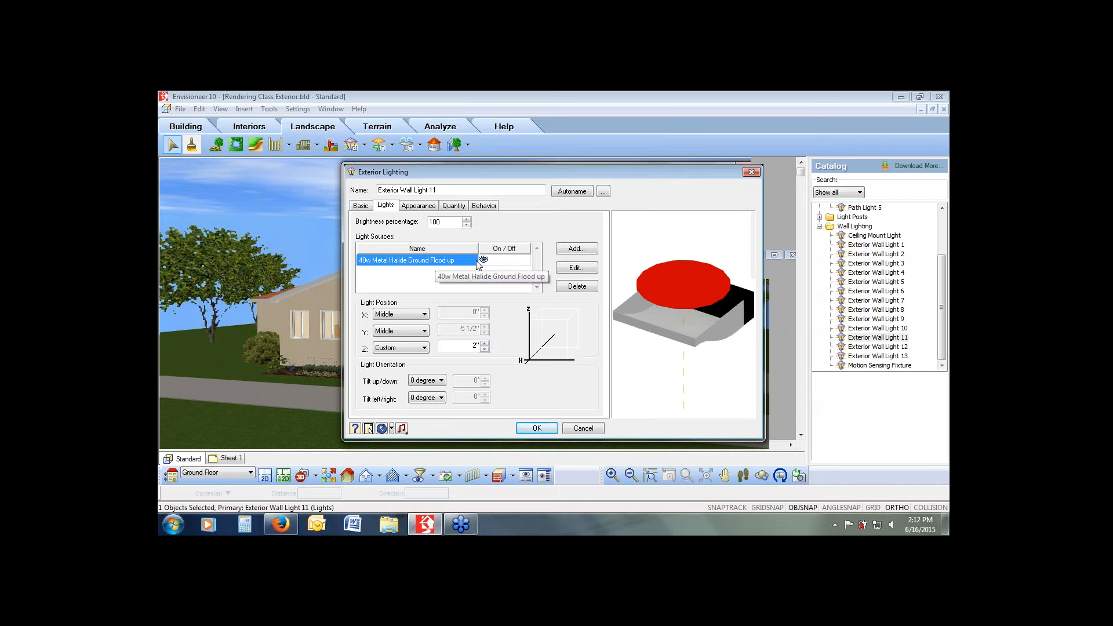
Replace the wall light's light source with 50w High Pressure Sodium Ground Flood up.
{"action": "left_click", "coordinate": [576, 267]}
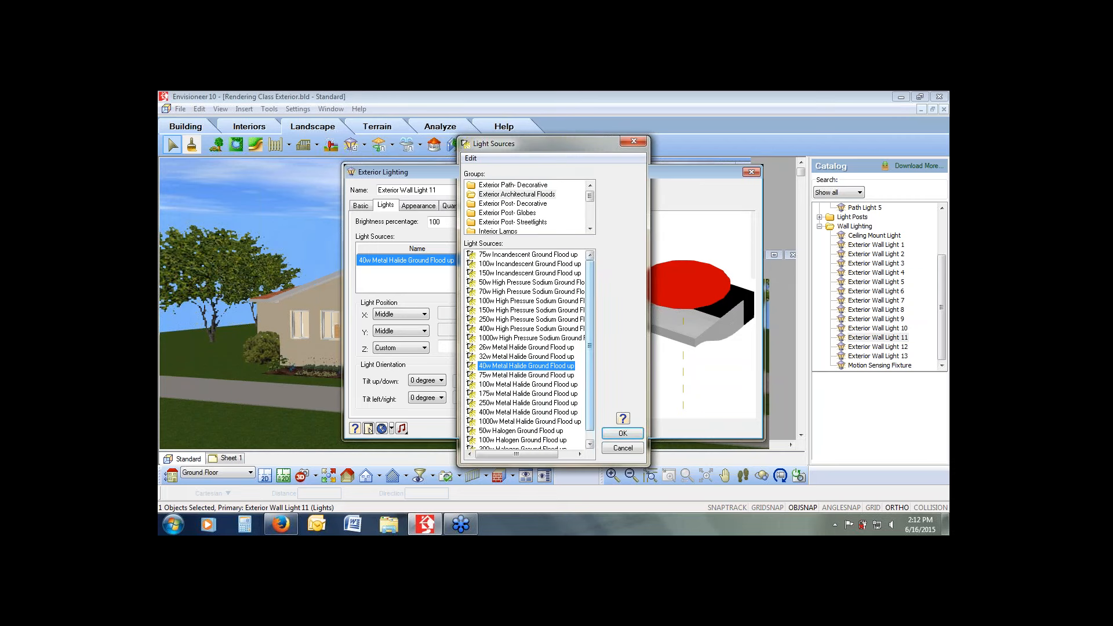
{"action": "left_click", "coordinate": [536, 255]}
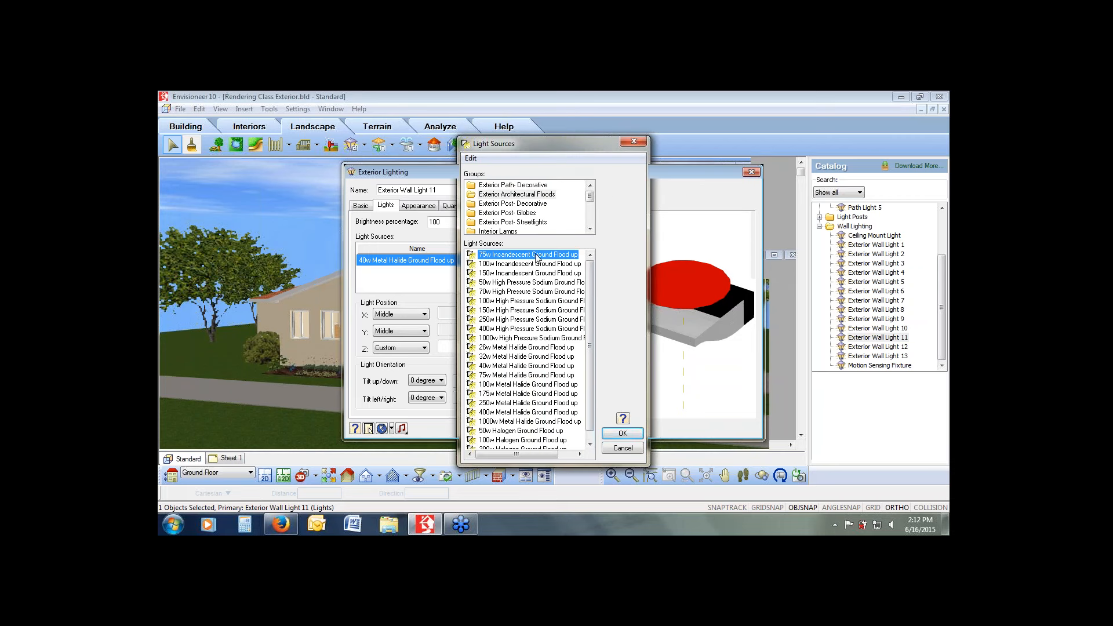
{"action": "left_click", "coordinate": [534, 283]}
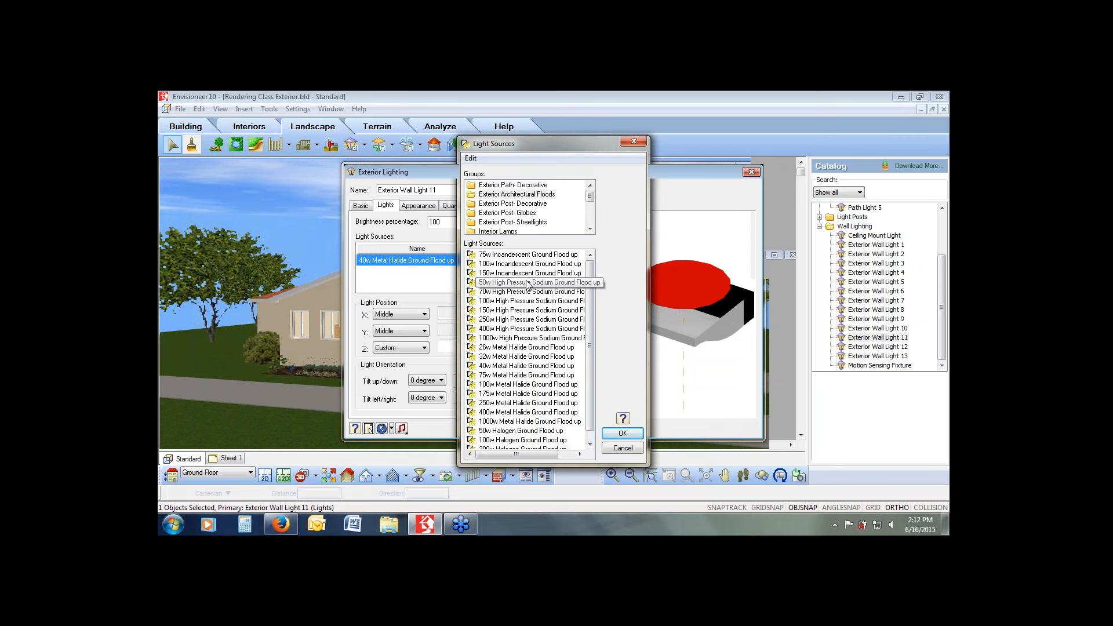
{"action": "left_click", "coordinate": [623, 433]}
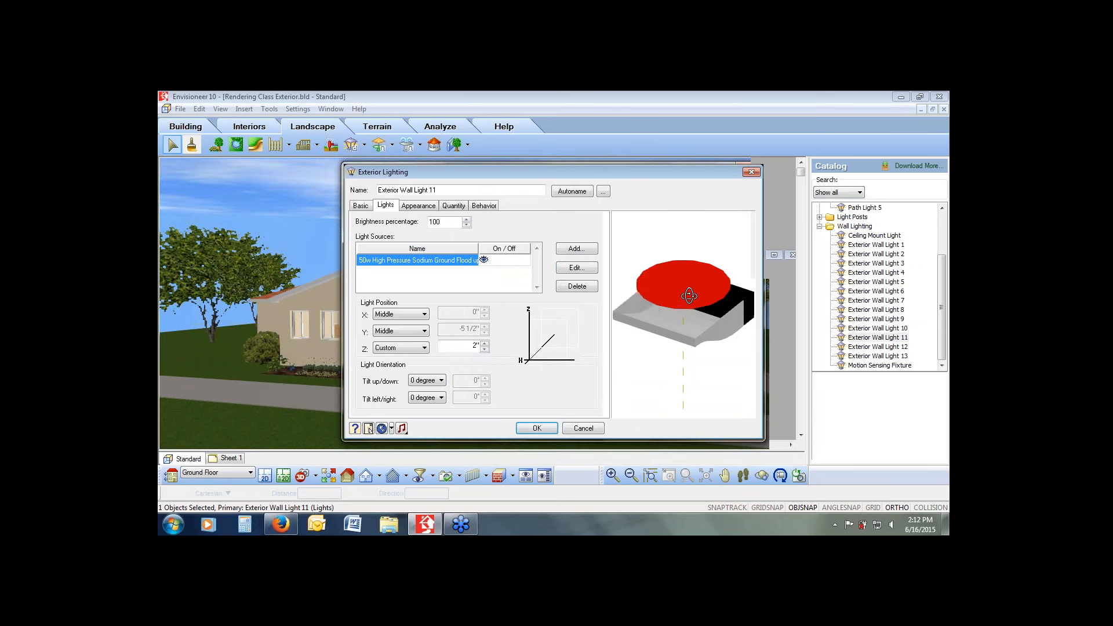
Set the light source's custom Z position to -6" and check its placement relative to the fixture in the preview.
{"action": "left_click_drag", "start_coordinate": [687, 367], "coordinate": [704, 283]}
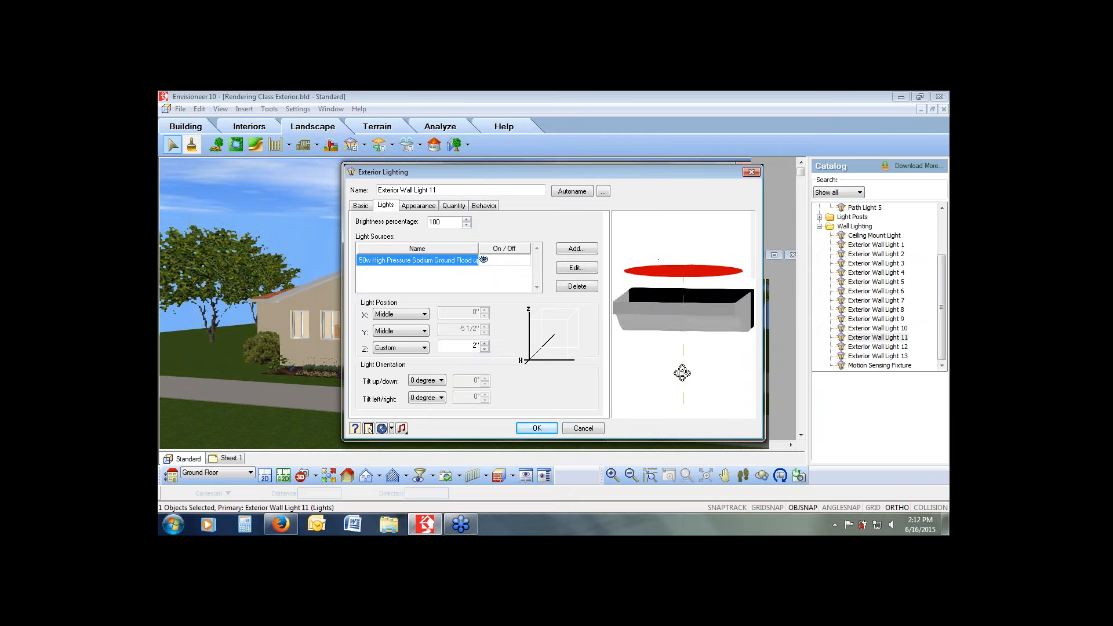
{"action": "double_click", "coordinate": [475, 346]}
{"action": "type", "text": "-6"}
{"action": "key", "text": "Tab"}
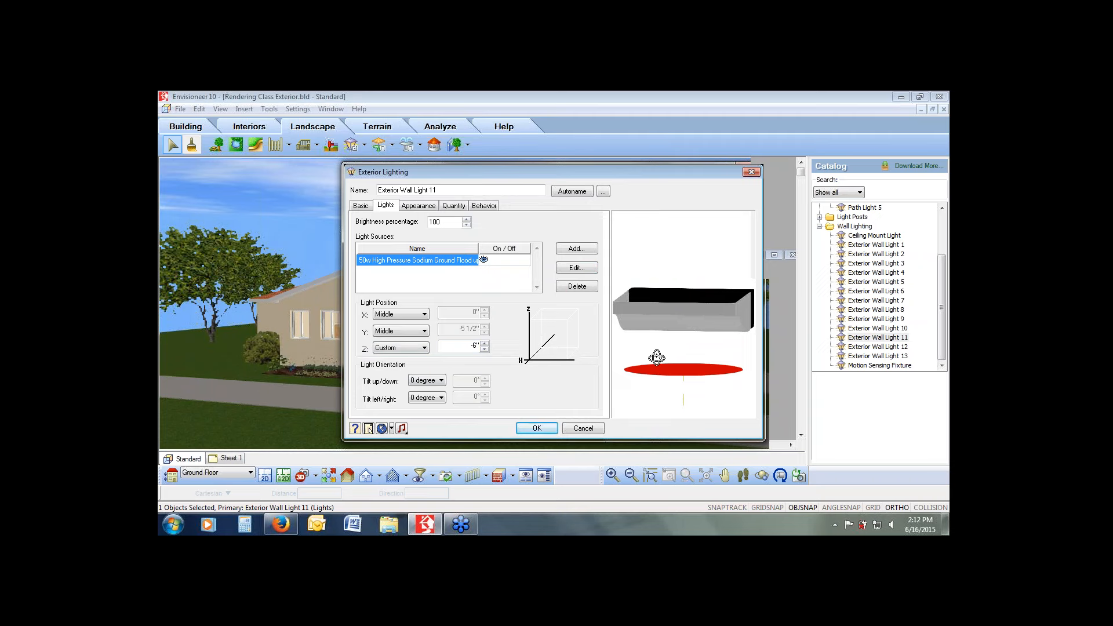
{"action": "key", "text": "Tab"}
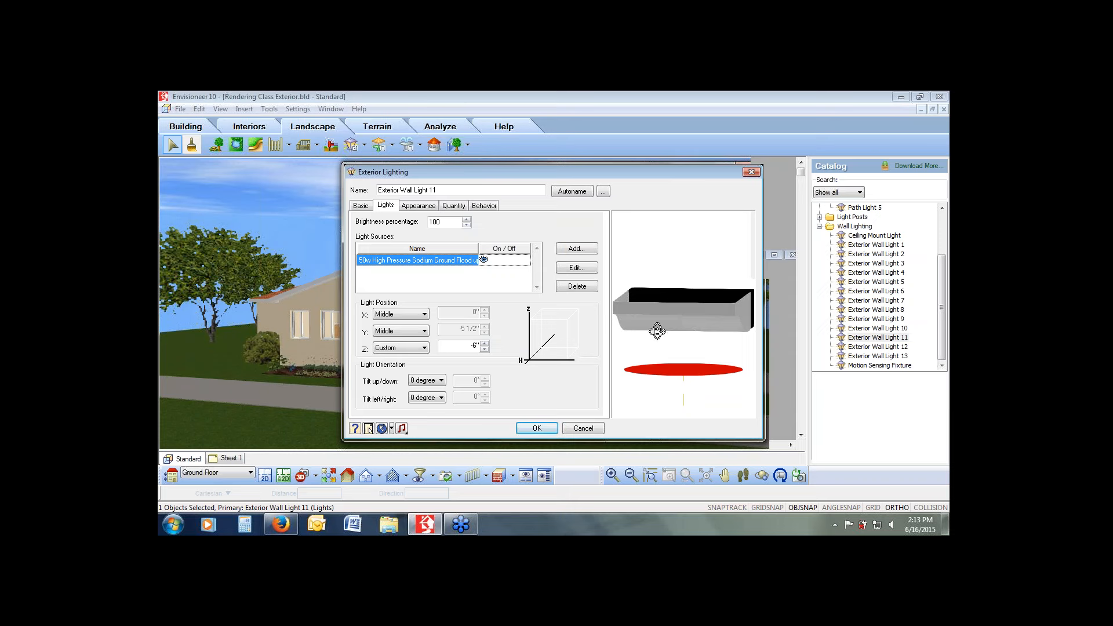
{"action": "left_click_drag", "start_coordinate": [654, 318], "coordinate": [709, 319]}
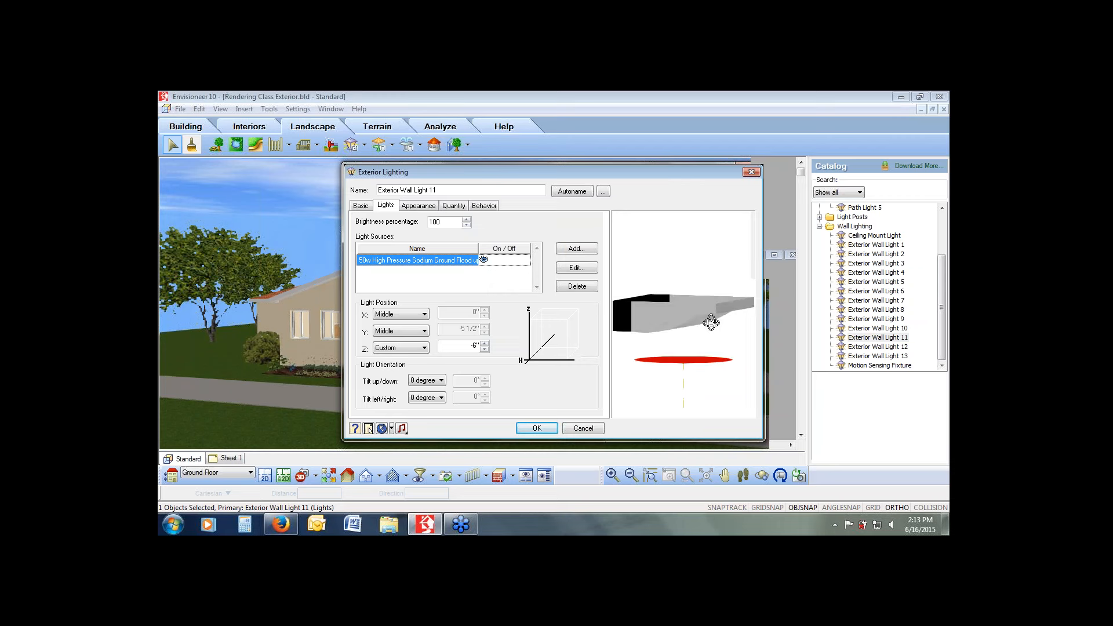
Choose Crystal Handle from the Glass / Mirror materials for the wall light's shade.
{"action": "left_click", "coordinate": [419, 205]}
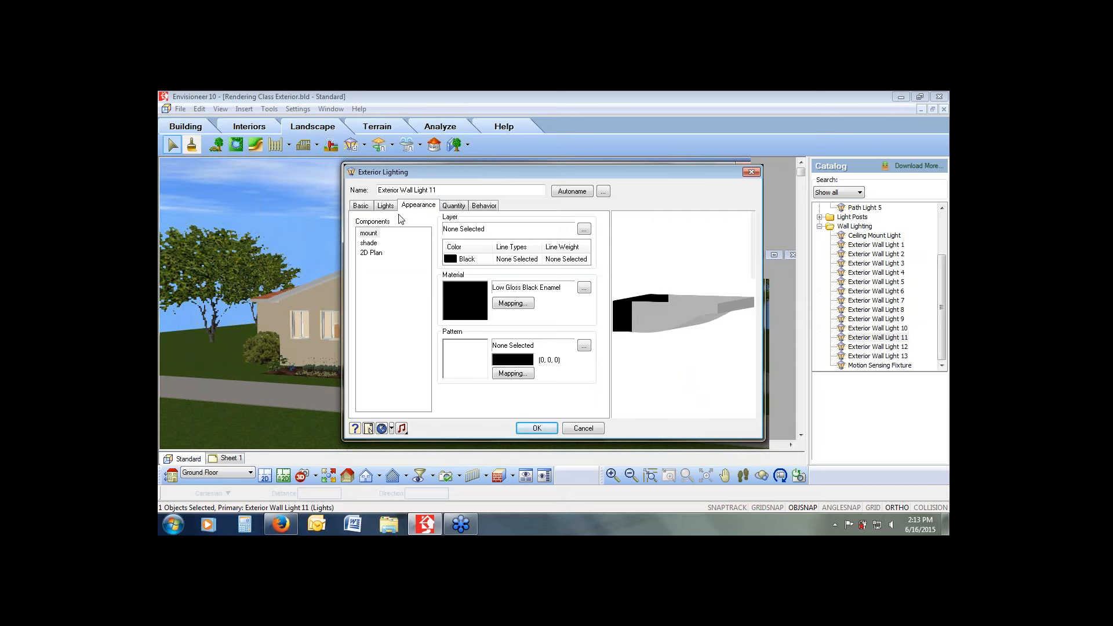
{"action": "left_click", "coordinate": [370, 243]}
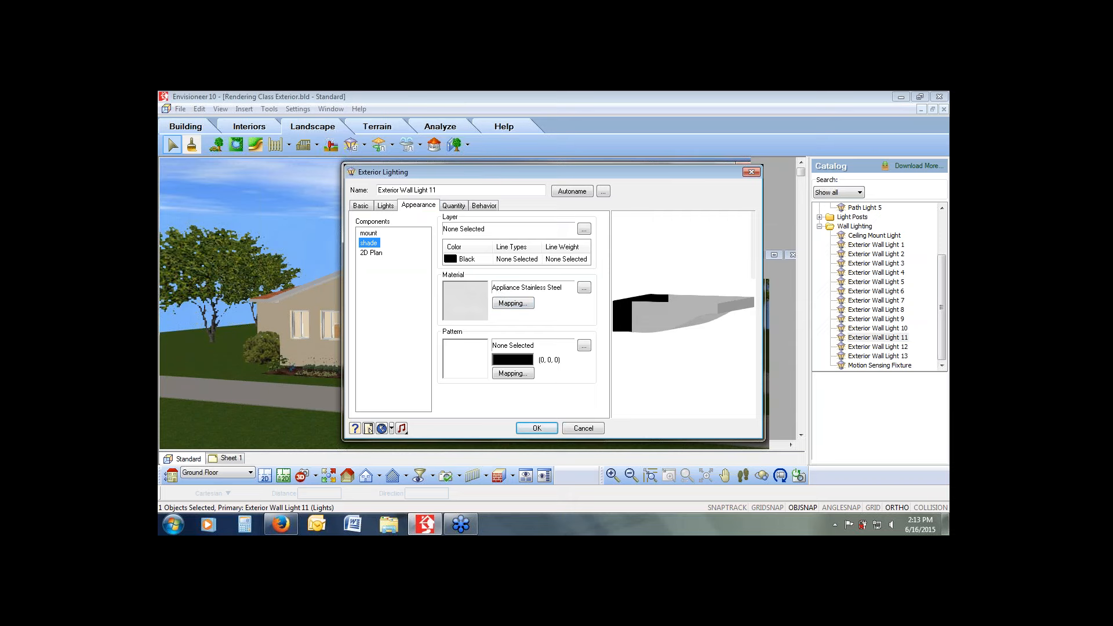
{"action": "left_click_drag", "start_coordinate": [686, 317], "coordinate": [639, 317]}
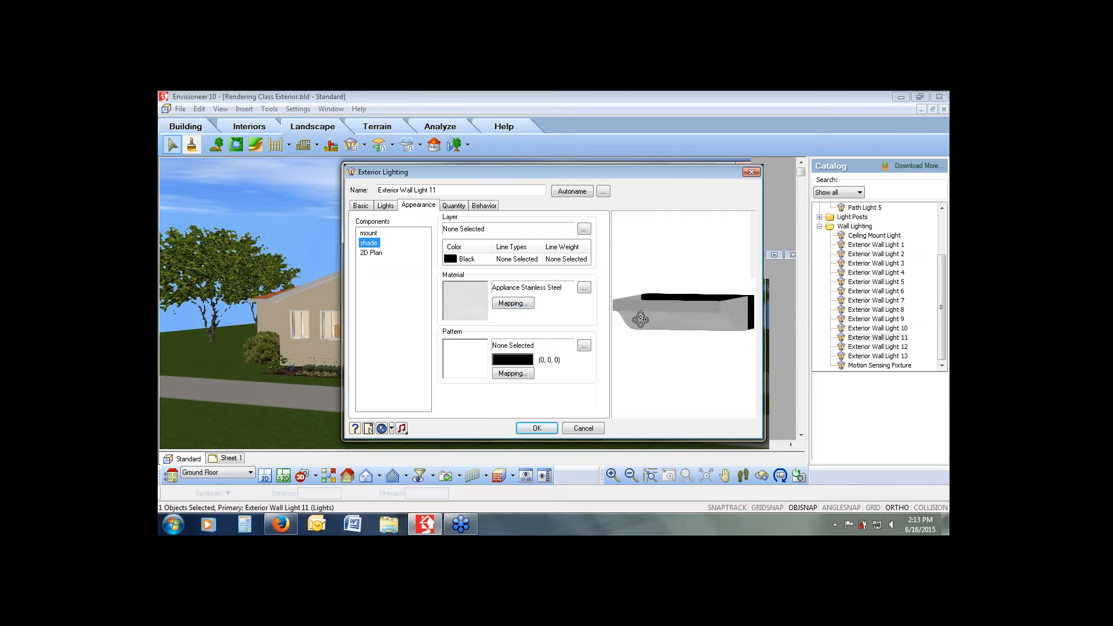
{"action": "left_click", "coordinate": [469, 301]}
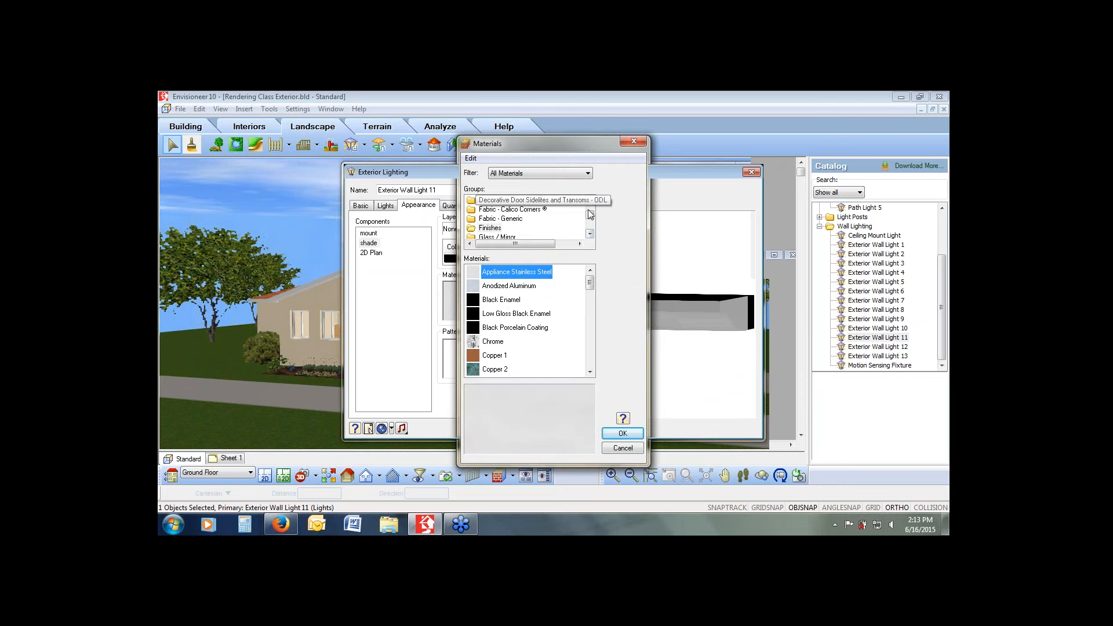
{"action": "scroll", "coordinate": [591, 218], "scroll_direction": "down", "scroll_amount": 1}
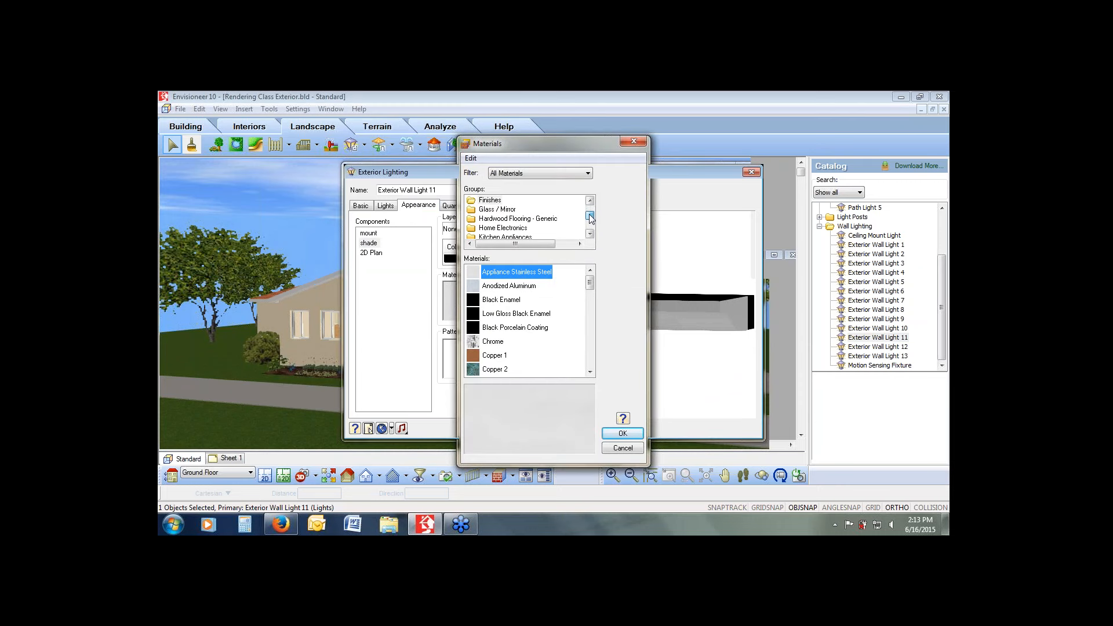
{"action": "scroll", "coordinate": [591, 218], "scroll_direction": "up", "scroll_amount": 2}
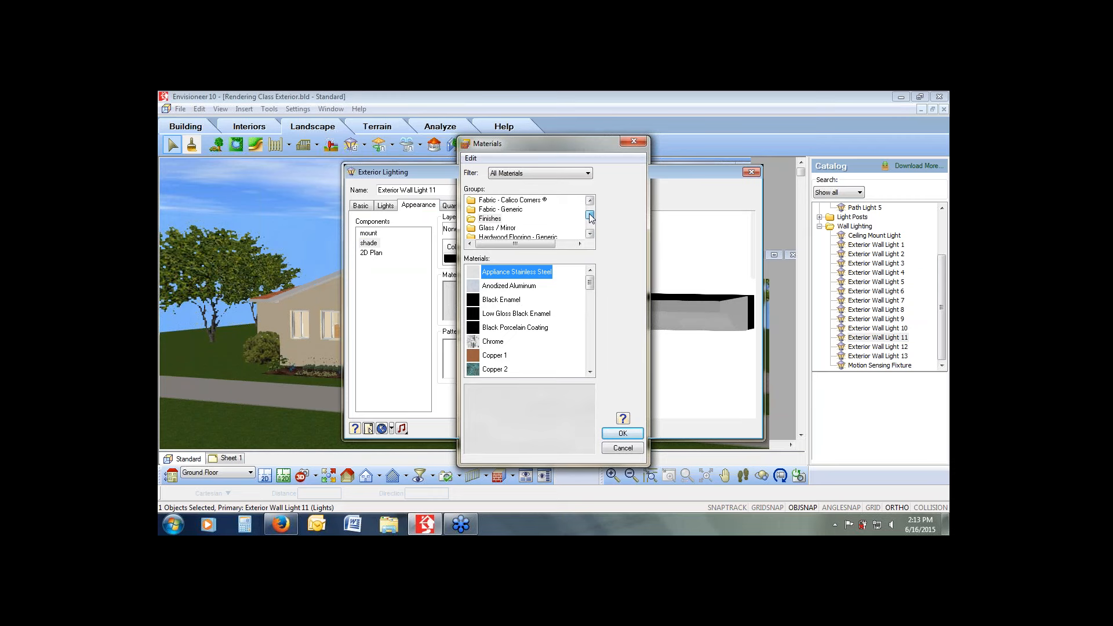
{"action": "left_click", "coordinate": [498, 228]}
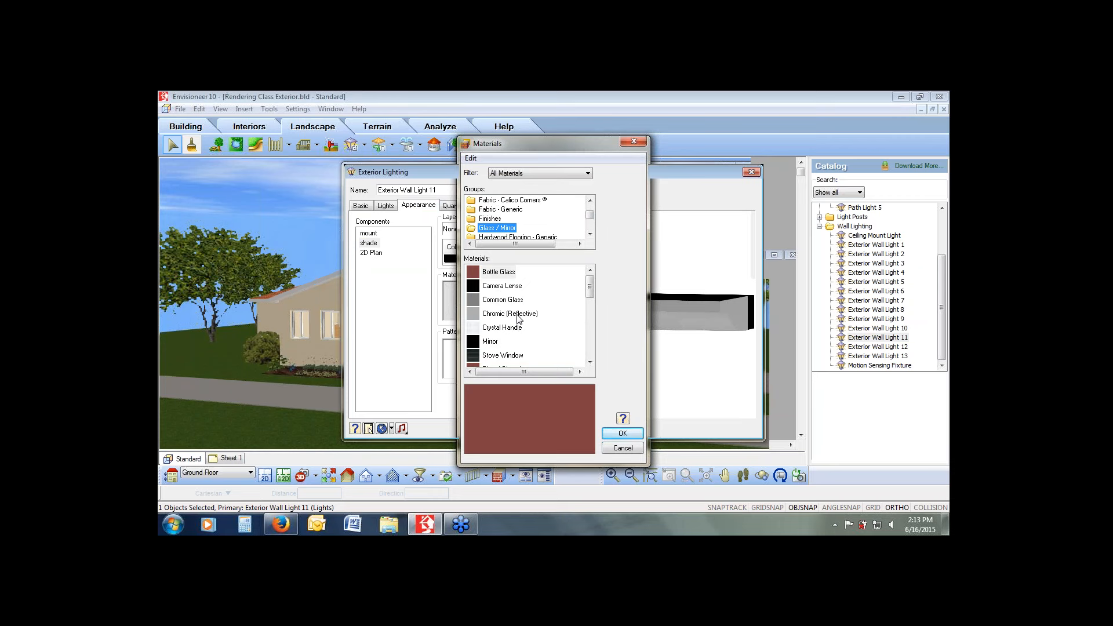
{"action": "left_click", "coordinate": [516, 329]}
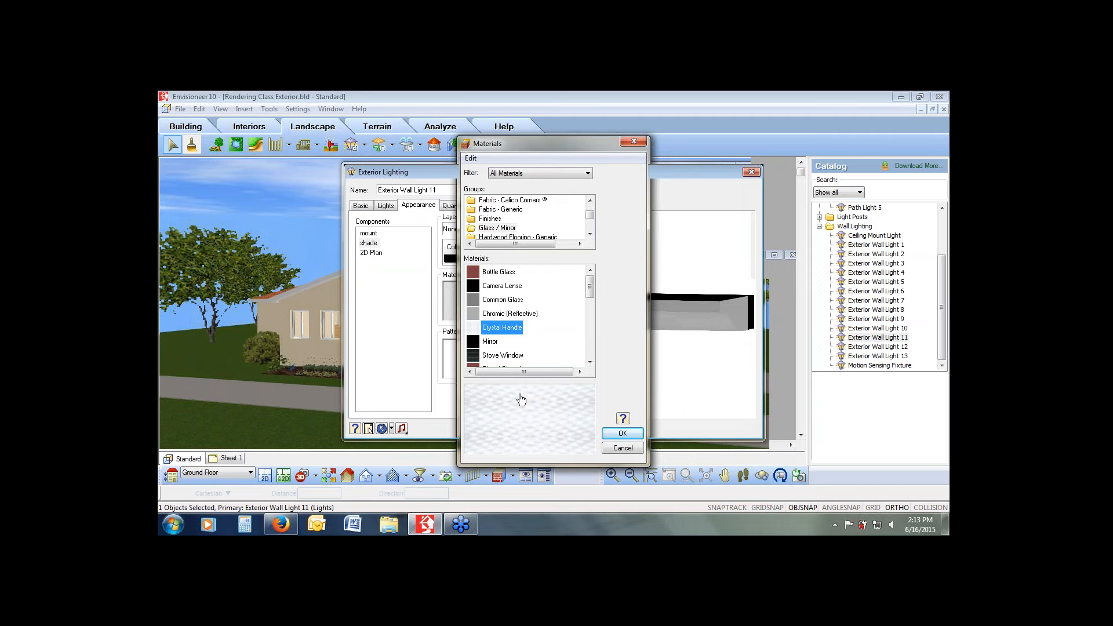
Increase the Crystal Handle material's emissive effect slightly, apply the material to the shade and inspect the fixture preview.
{"action": "right_click", "coordinate": [495, 331]}
{"action": "left_click", "coordinate": [522, 346]}
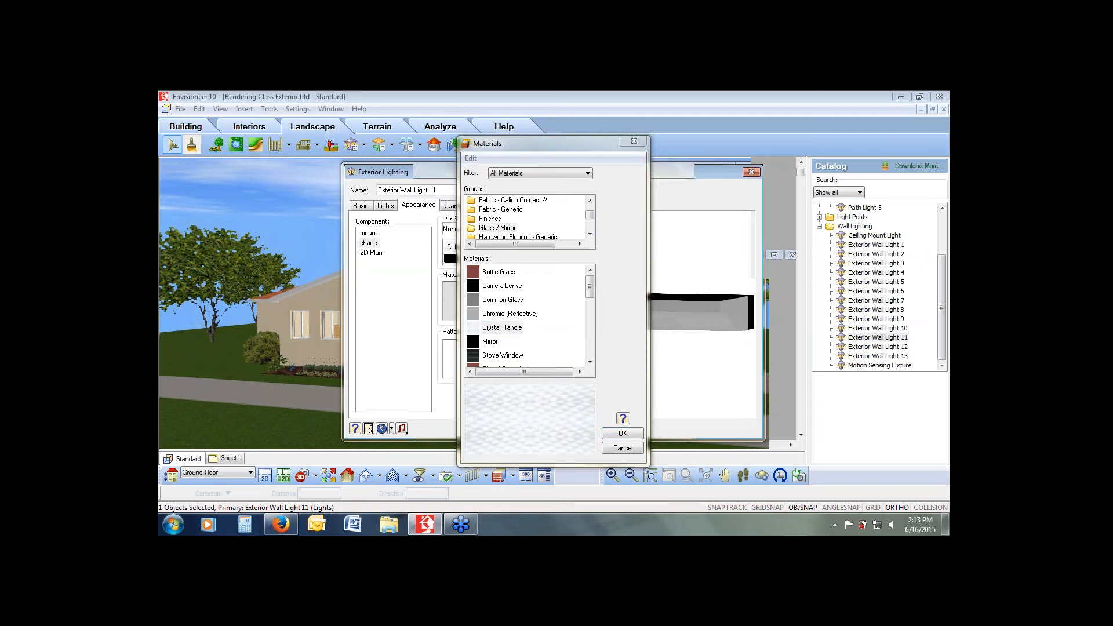
{"action": "left_click", "coordinate": [589, 405]}
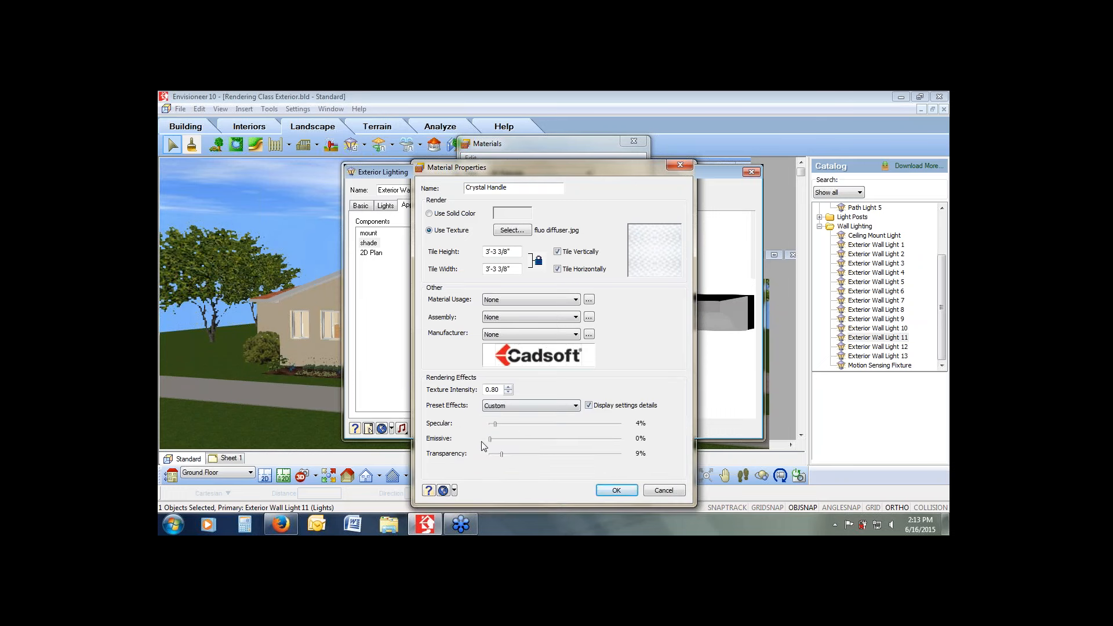
{"action": "left_click_drag", "start_coordinate": [490, 440], "coordinate": [506, 443]}
{"action": "left_click", "coordinate": [606, 490]}
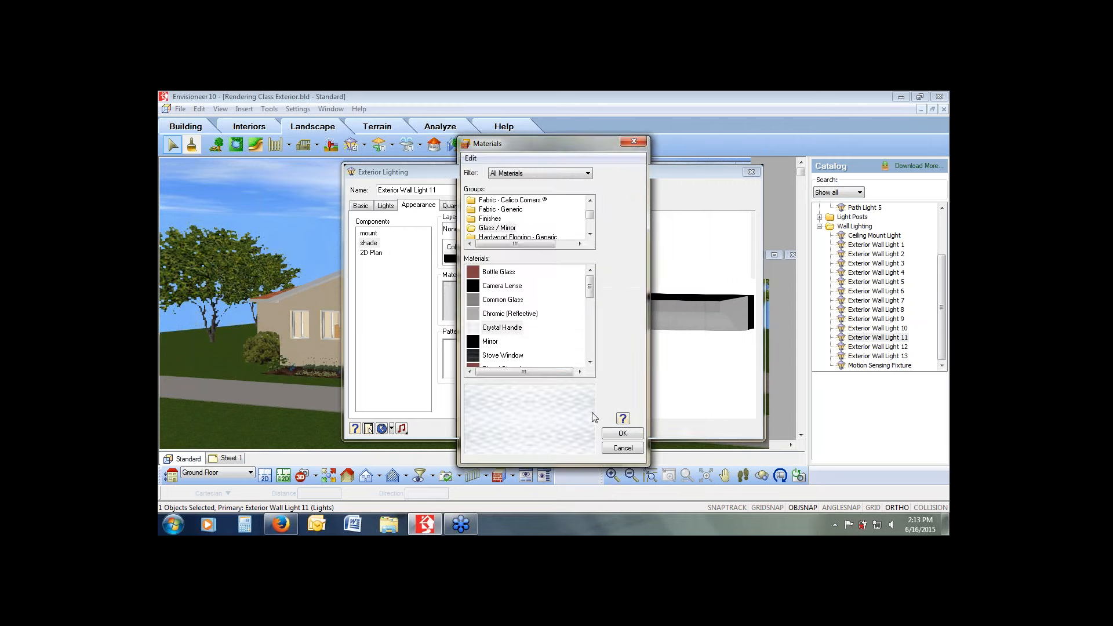
{"action": "left_click", "coordinate": [622, 433]}
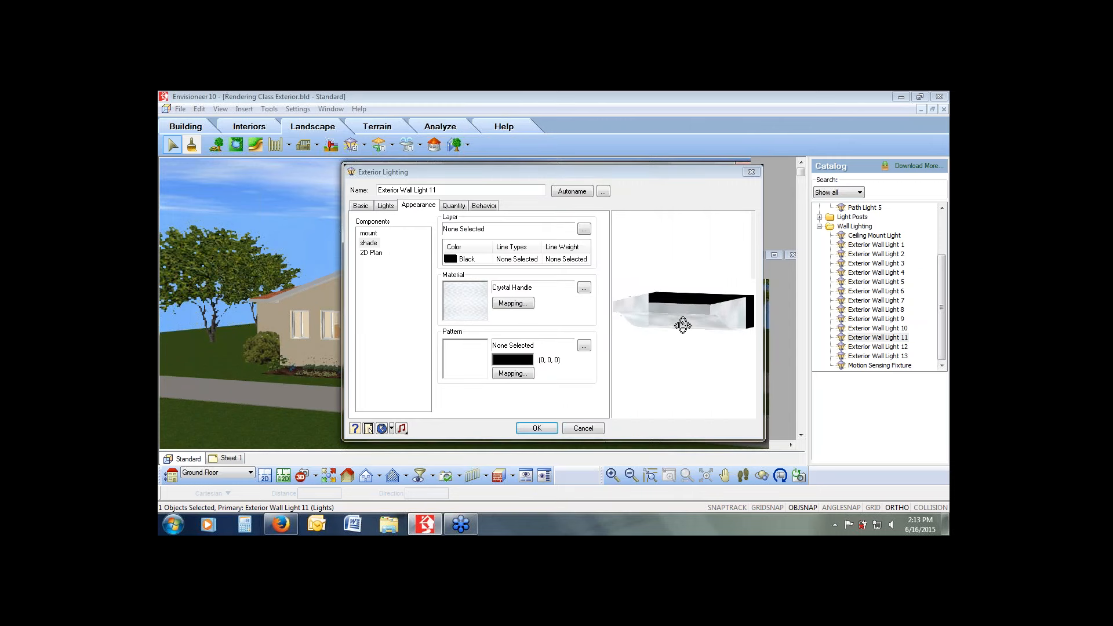
{"action": "left_click_drag", "start_coordinate": [683, 325], "coordinate": [724, 326]}
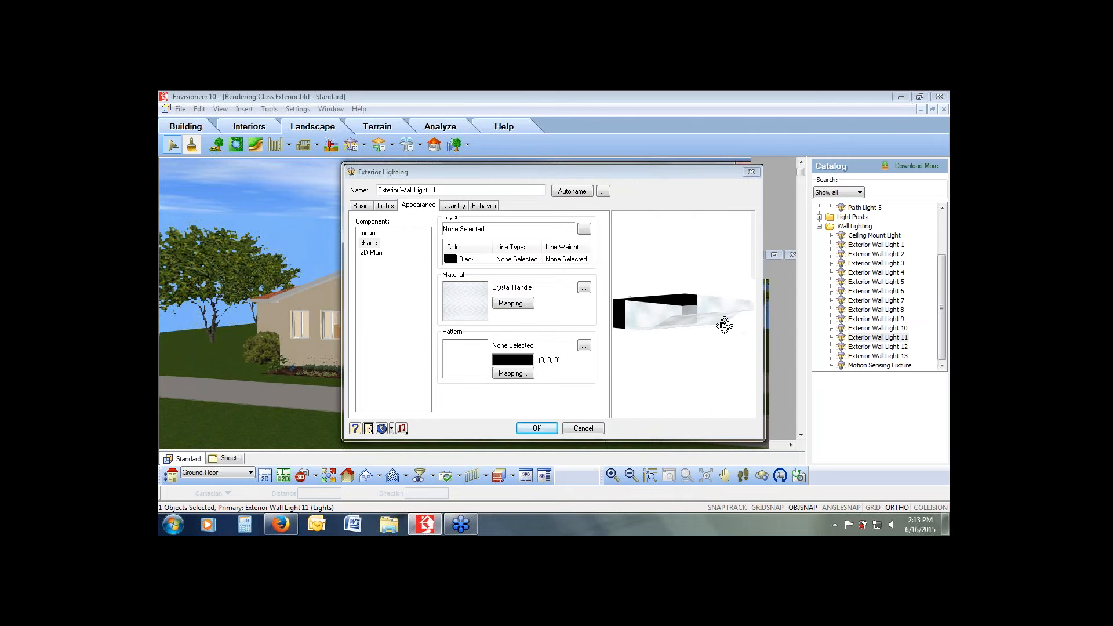
Try a custom Z position of 0" for the wall light's light source.
{"action": "left_click", "coordinate": [386, 206]}
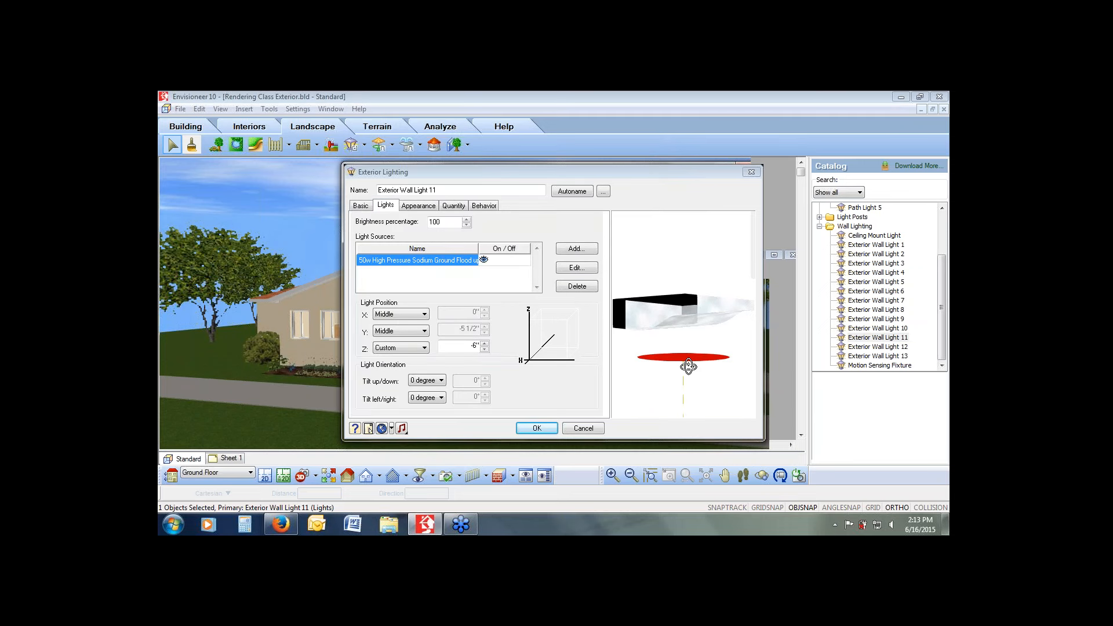
{"action": "double_click", "coordinate": [477, 346]}
{"action": "type", "text": "0"}
{"action": "left_click", "coordinate": [458, 277]}
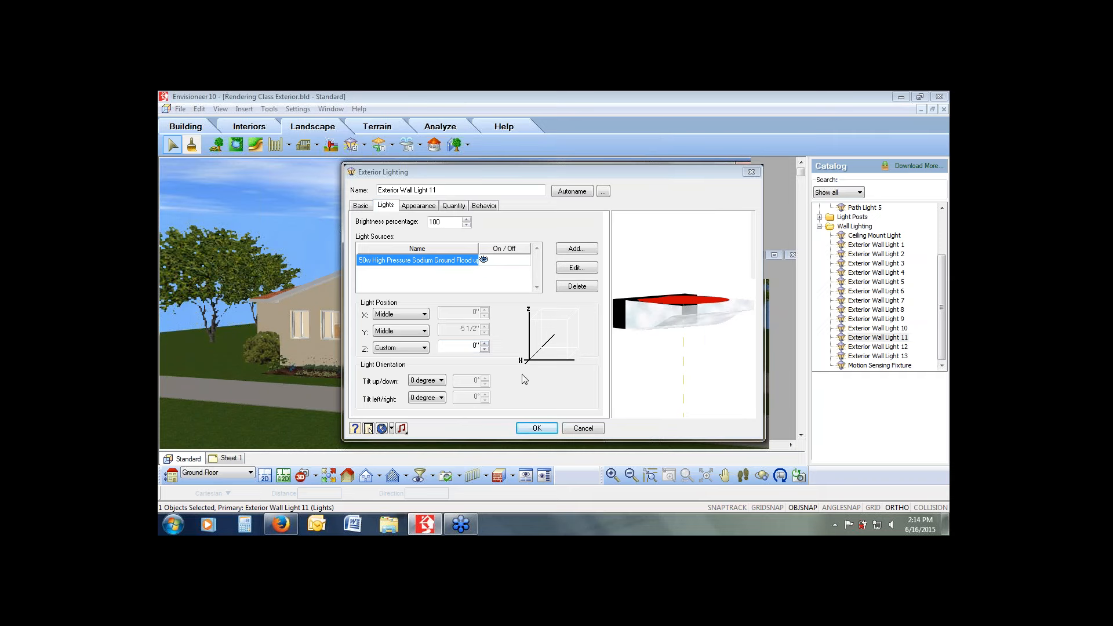
Set the light source's custom Z position back to -6".
{"action": "double_click", "coordinate": [474, 346]}
{"action": "type", "text": "-6"}
{"action": "key", "text": "Tab"}
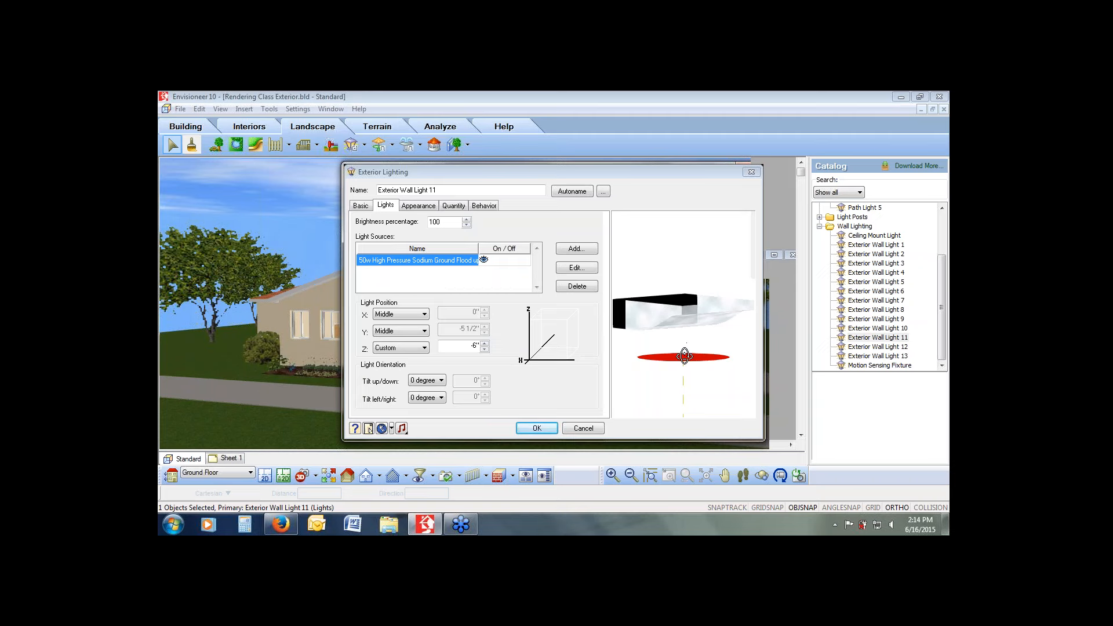
Review the shade's material, turn on the 50w High Pressure Sodium light source, accept the wall light's properties and deselect the fixture.
{"action": "left_click", "coordinate": [419, 207]}
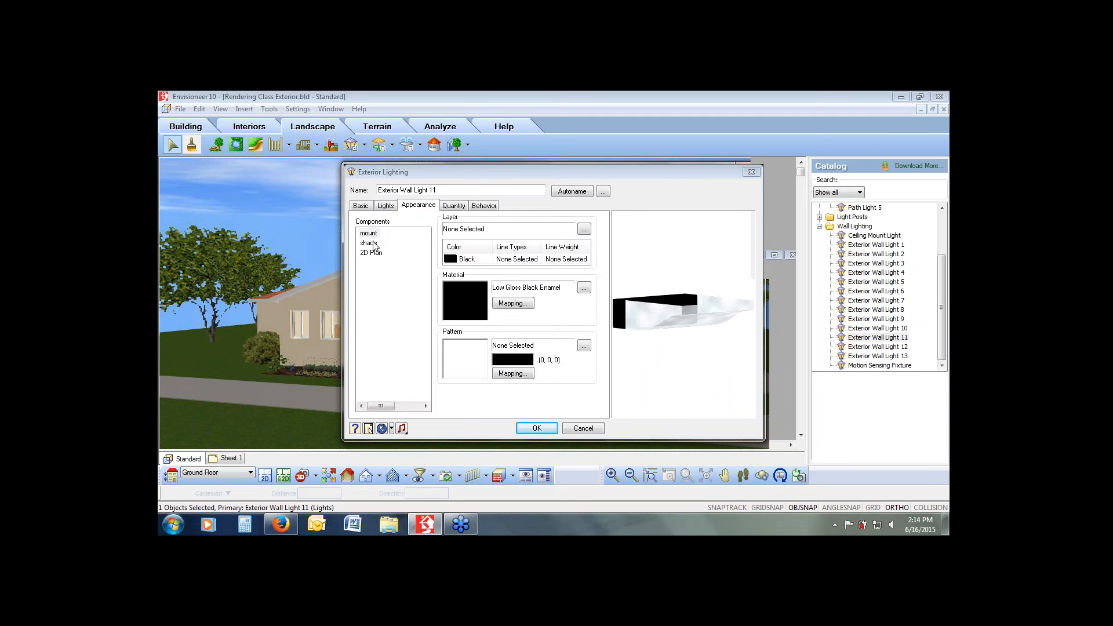
{"action": "left_click", "coordinate": [369, 242]}
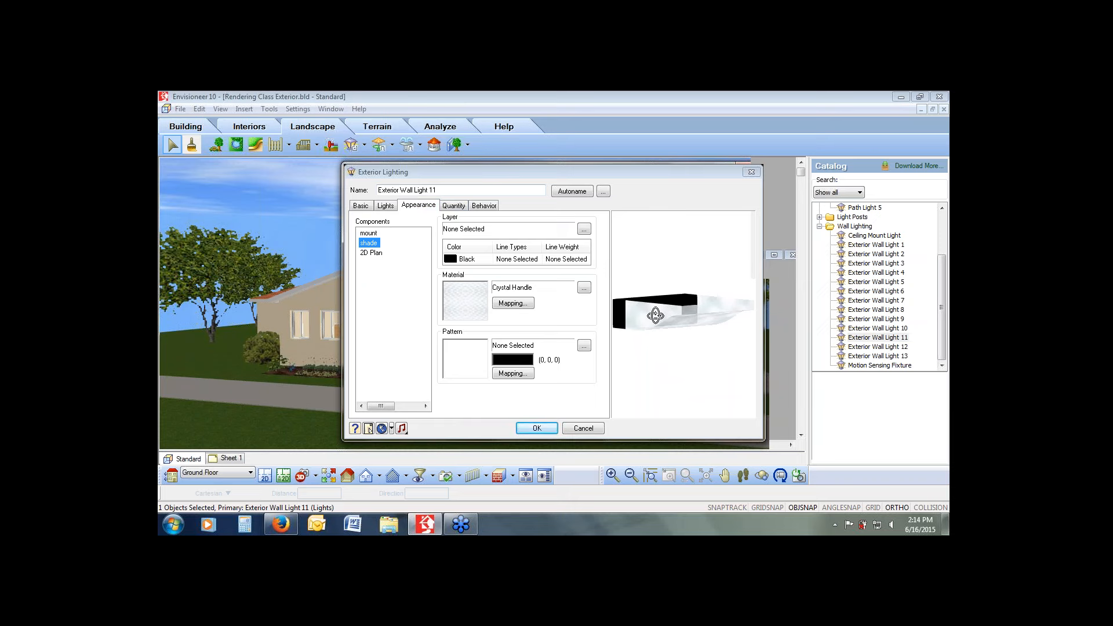
{"action": "left_click", "coordinate": [386, 206]}
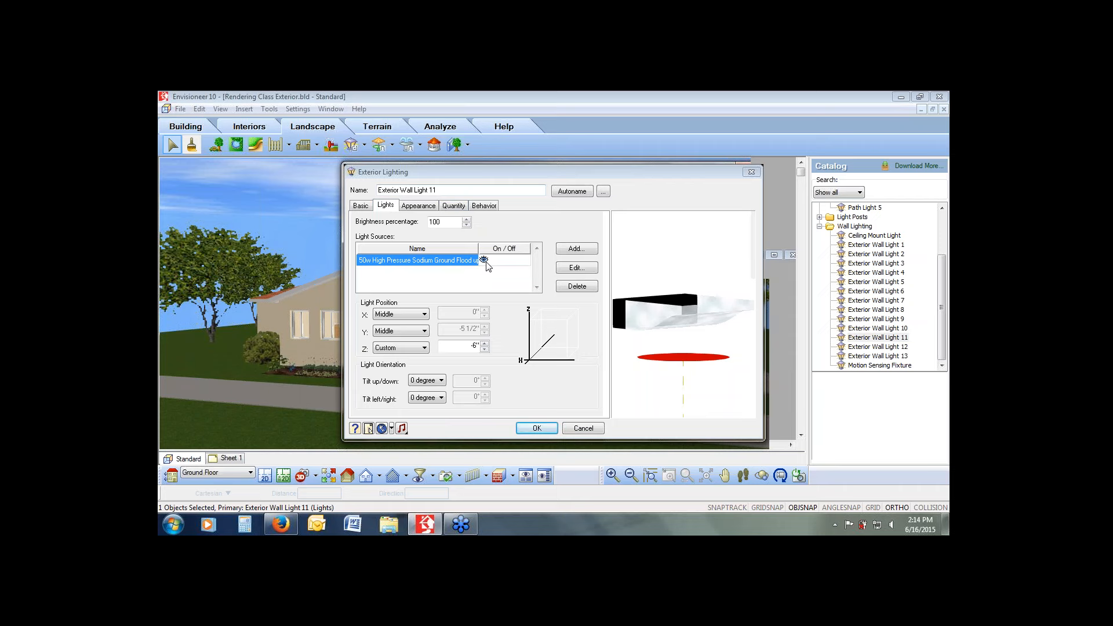
{"action": "left_click", "coordinate": [486, 262]}
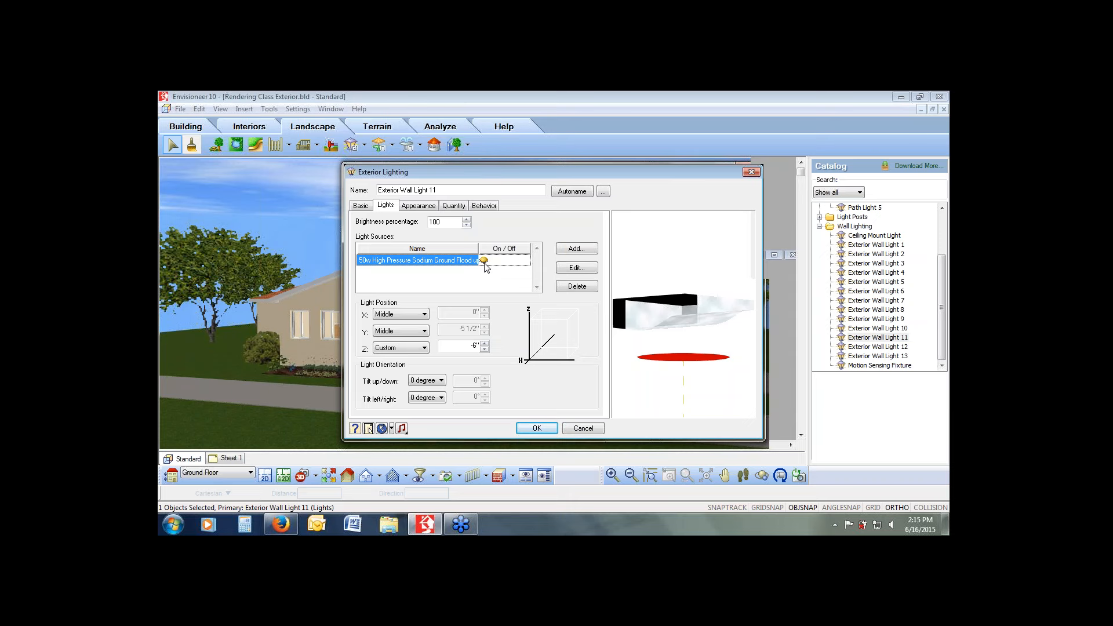
{"action": "left_click", "coordinate": [533, 429]}
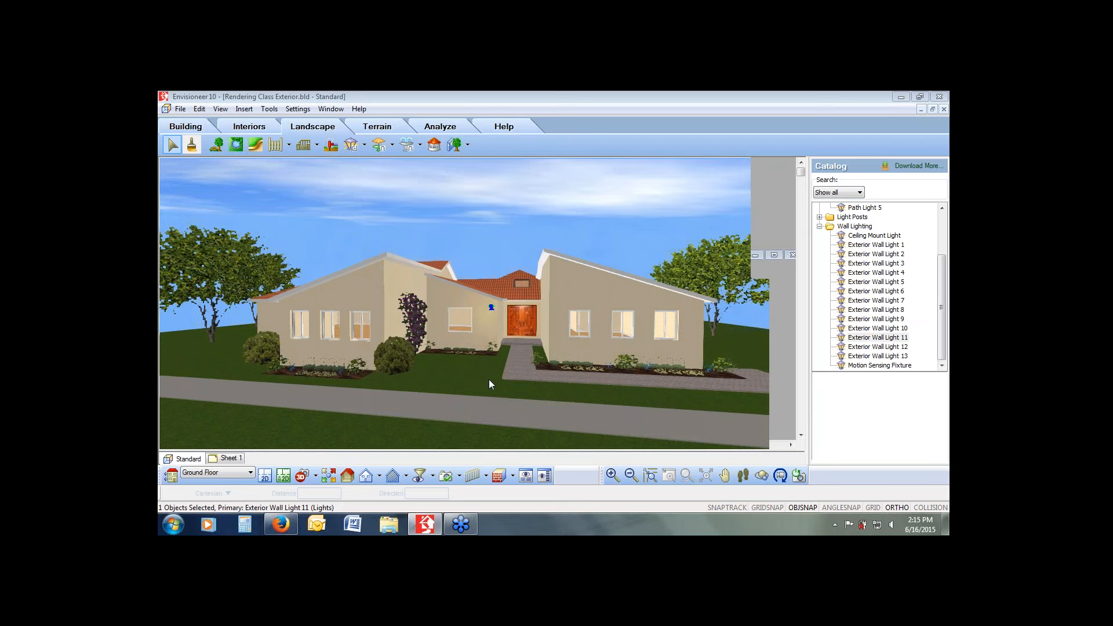
{"action": "left_click", "coordinate": [170, 145]}
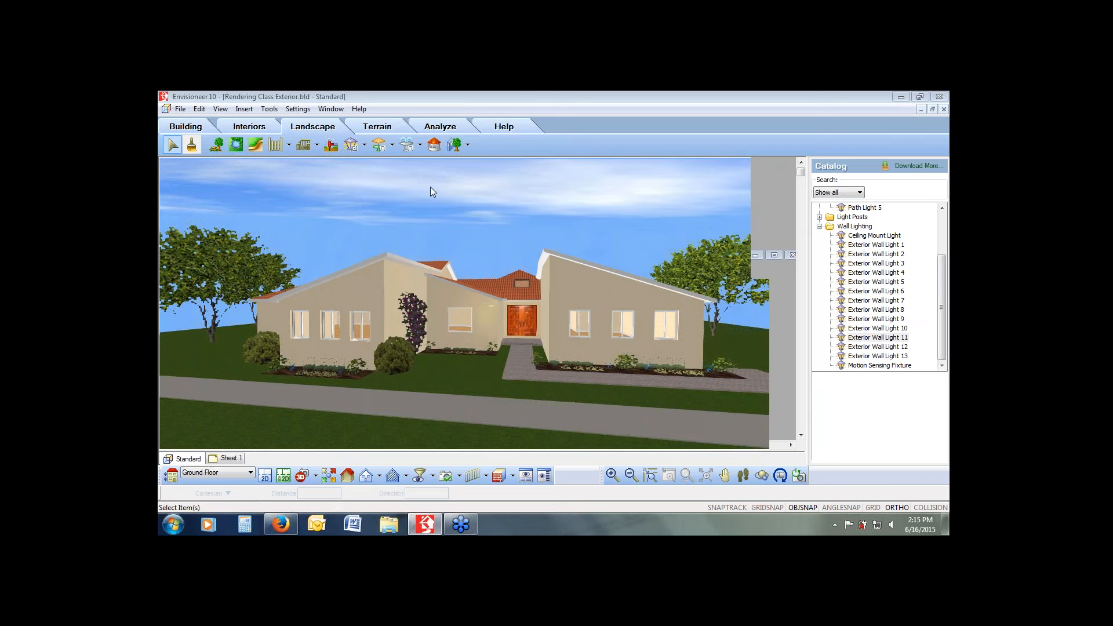
Set the date in the program's global settings to June 16, 2015.
{"action": "left_click", "coordinate": [298, 109]}
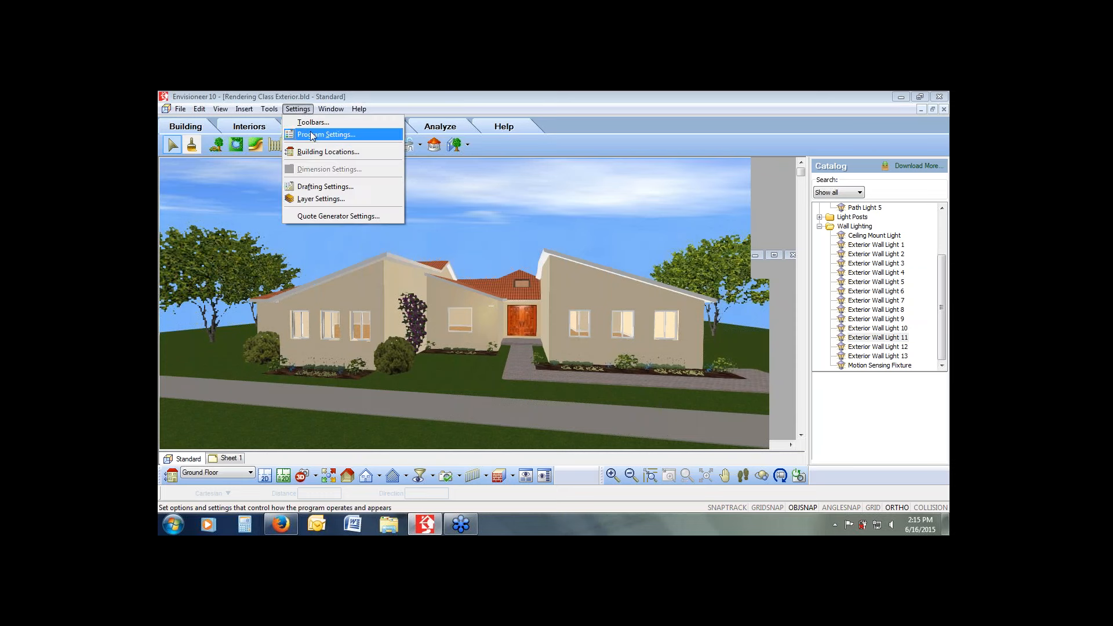
{"action": "left_click", "coordinate": [311, 134]}
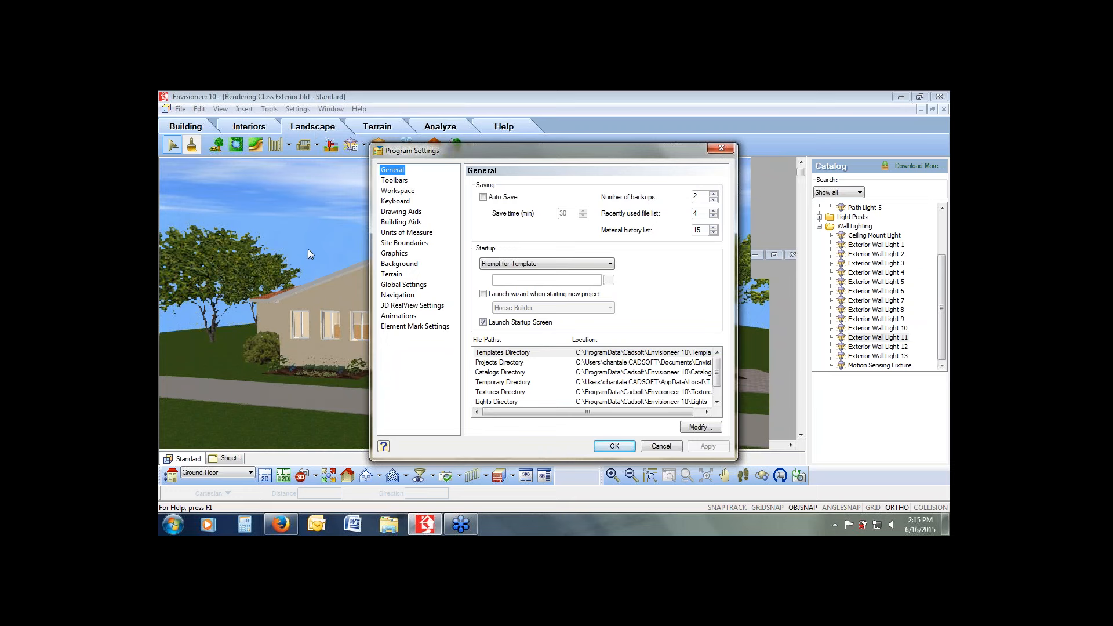
{"action": "left_click", "coordinate": [404, 284]}
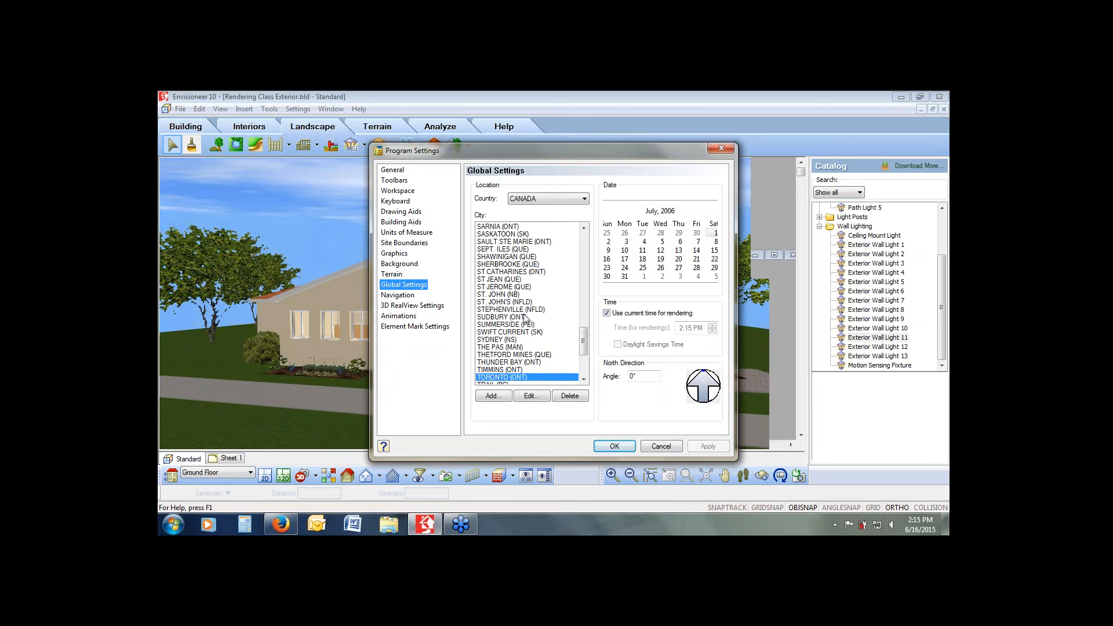
{"action": "left_click", "coordinate": [668, 211]}
{"action": "left_click", "coordinate": [668, 212]}
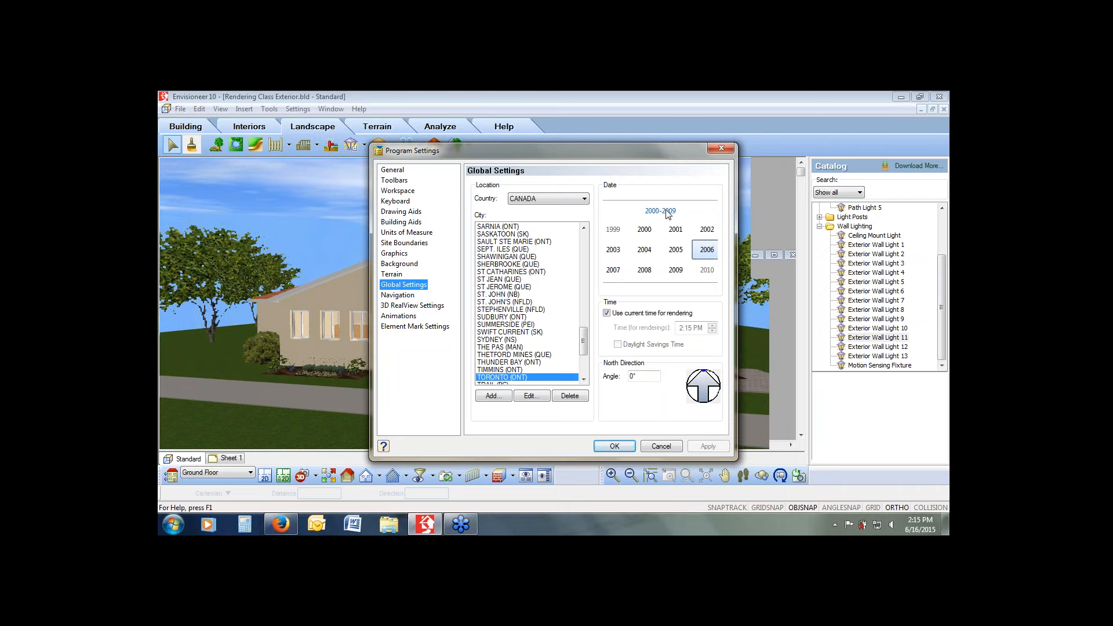
{"action": "left_click", "coordinate": [669, 212]}
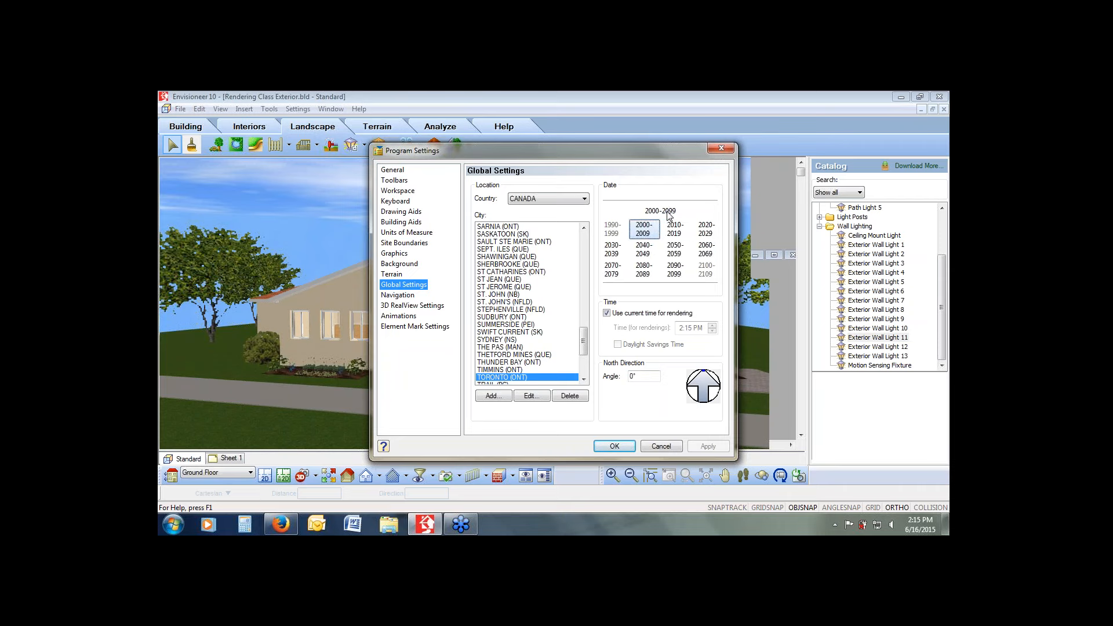
{"action": "left_click", "coordinate": [674, 229]}
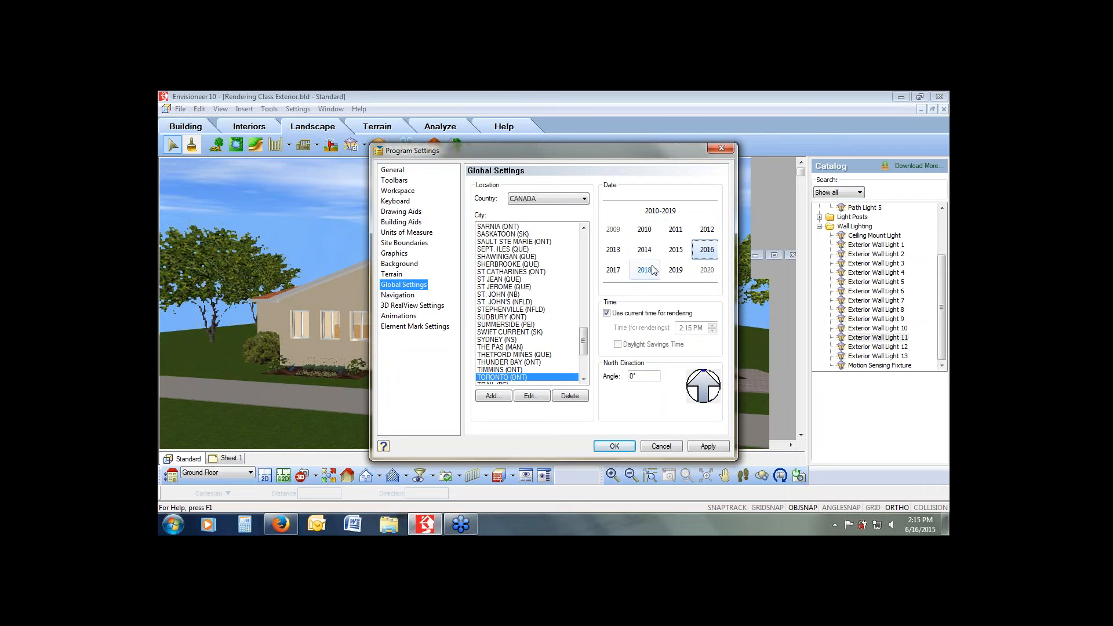
{"action": "left_click", "coordinate": [686, 250]}
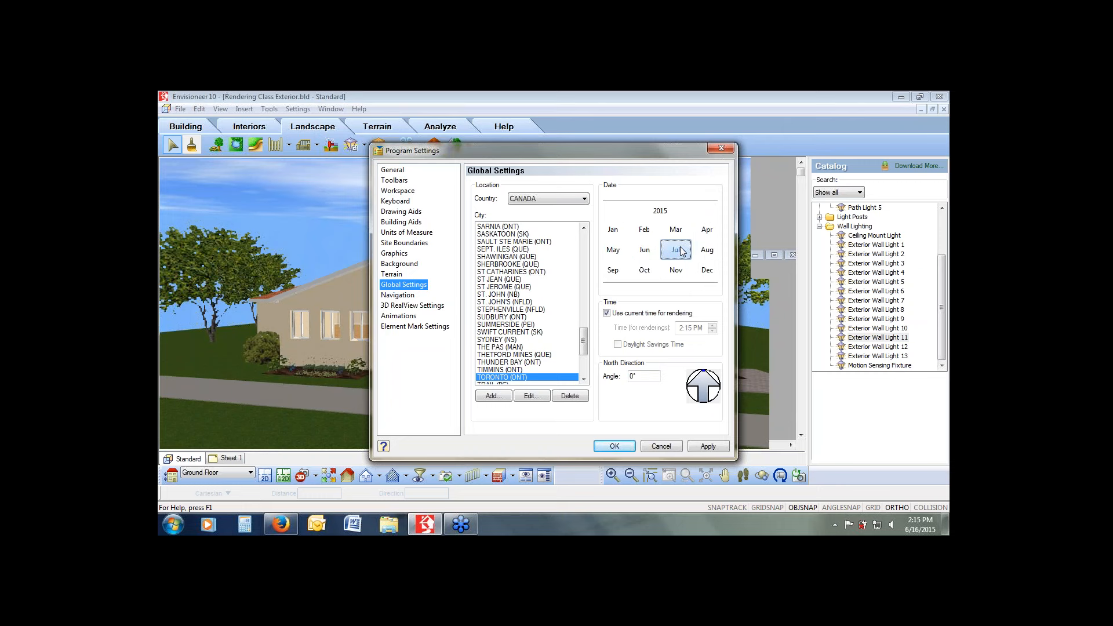
{"action": "left_click", "coordinate": [646, 253]}
{"action": "left_click", "coordinate": [643, 251]}
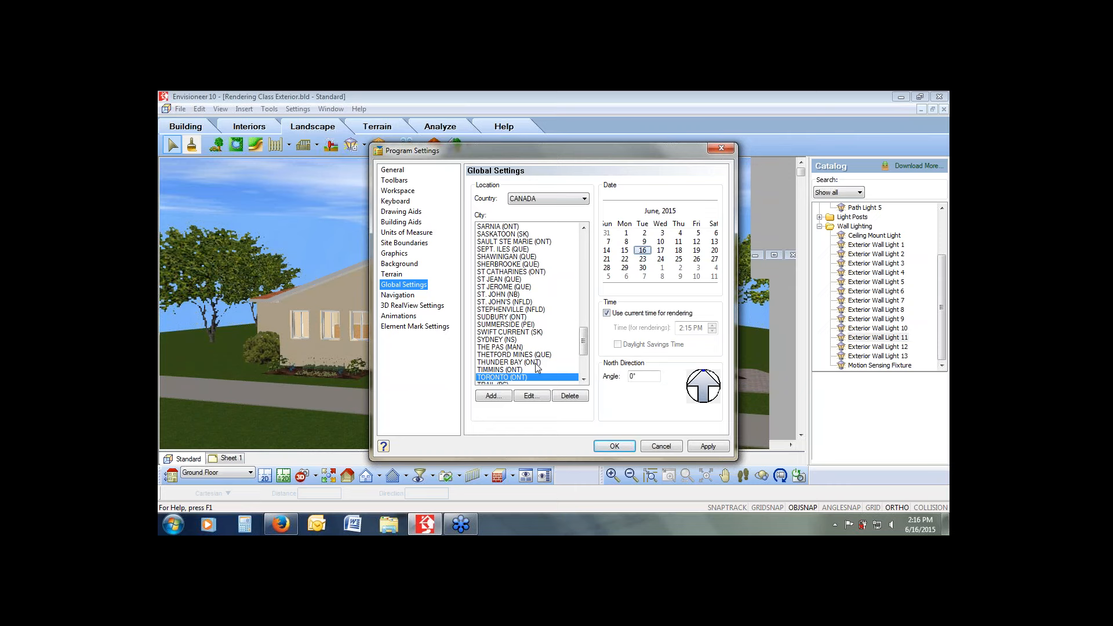
{"action": "left_click", "coordinate": [617, 449]}
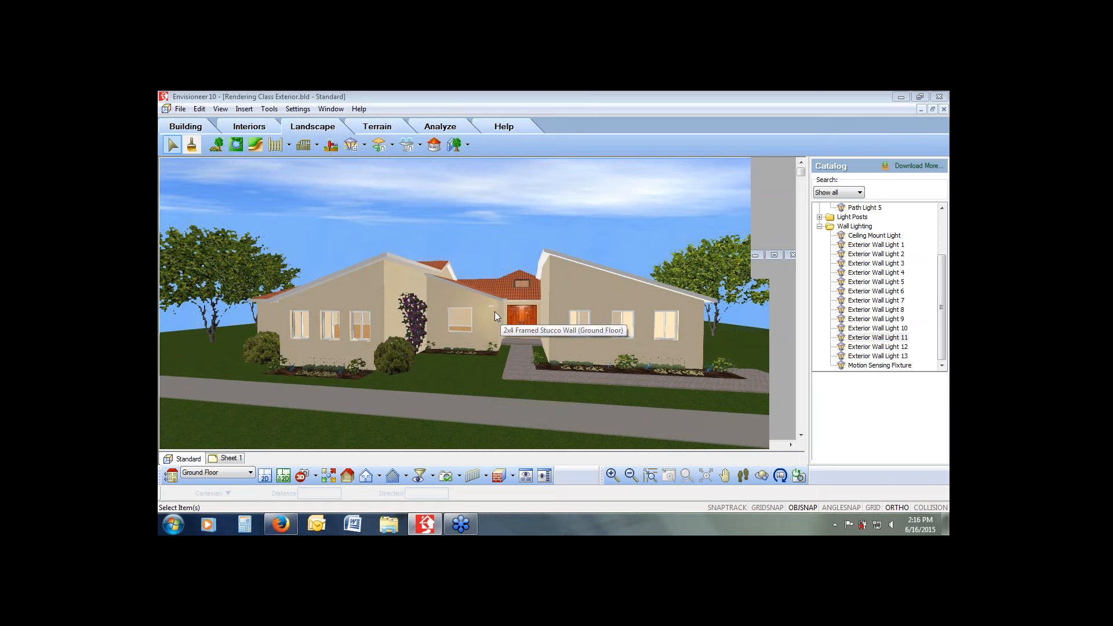
Open the 3D RealView rendering window and move the camera back to frame the whole front of the house.
{"action": "left_click", "coordinate": [224, 109]}
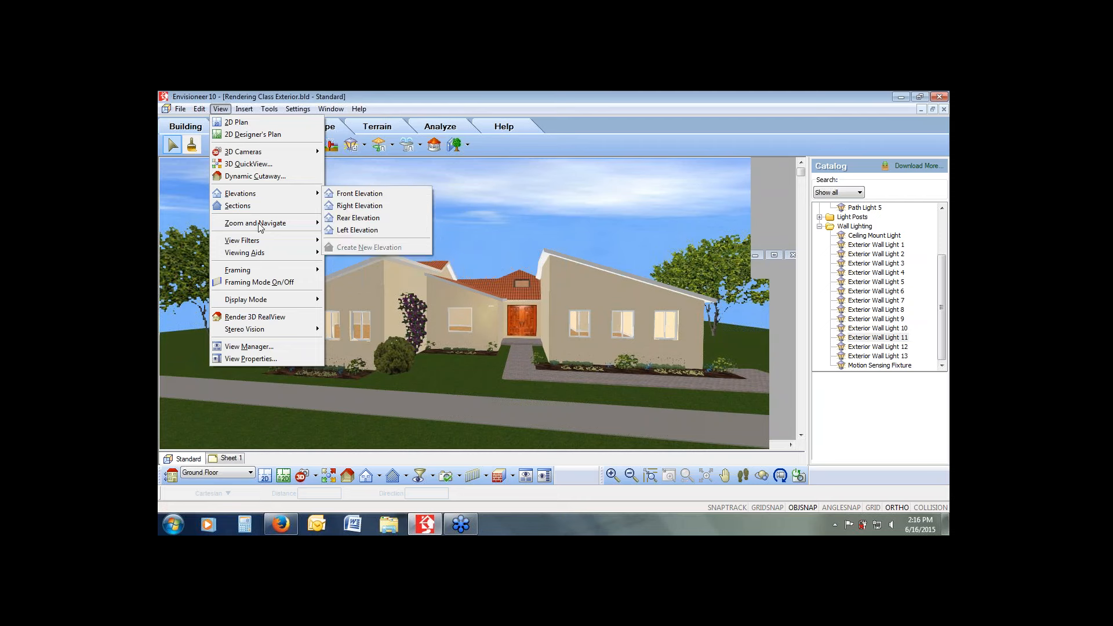
{"action": "left_click", "coordinate": [265, 317]}
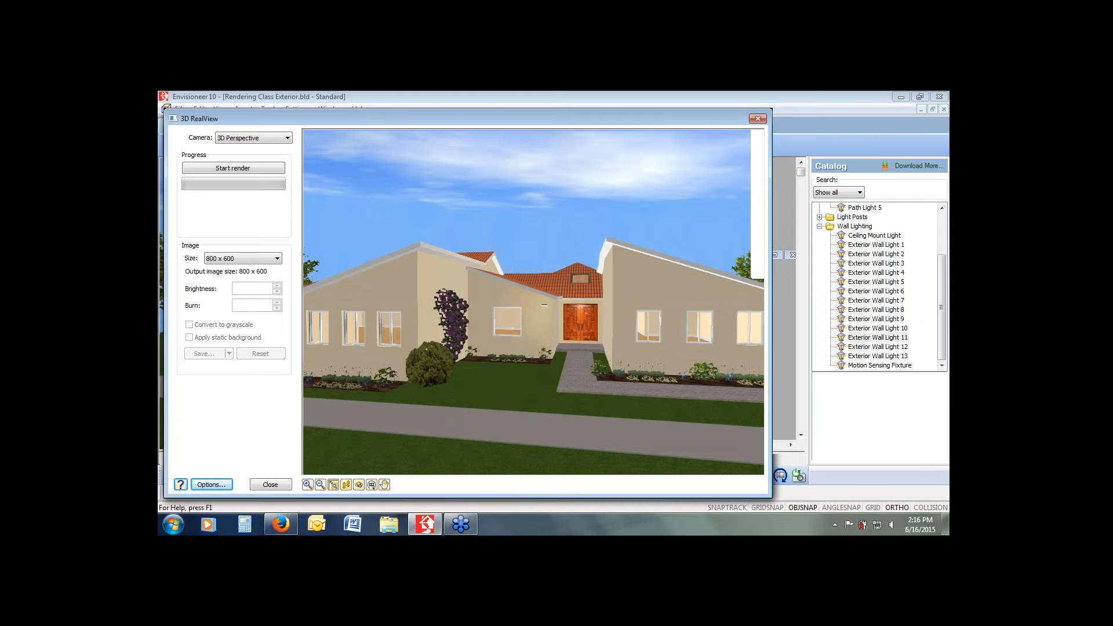
{"action": "left_click", "coordinate": [347, 484]}
{"action": "left_click_drag", "start_coordinate": [475, 383], "coordinate": [517, 357]}
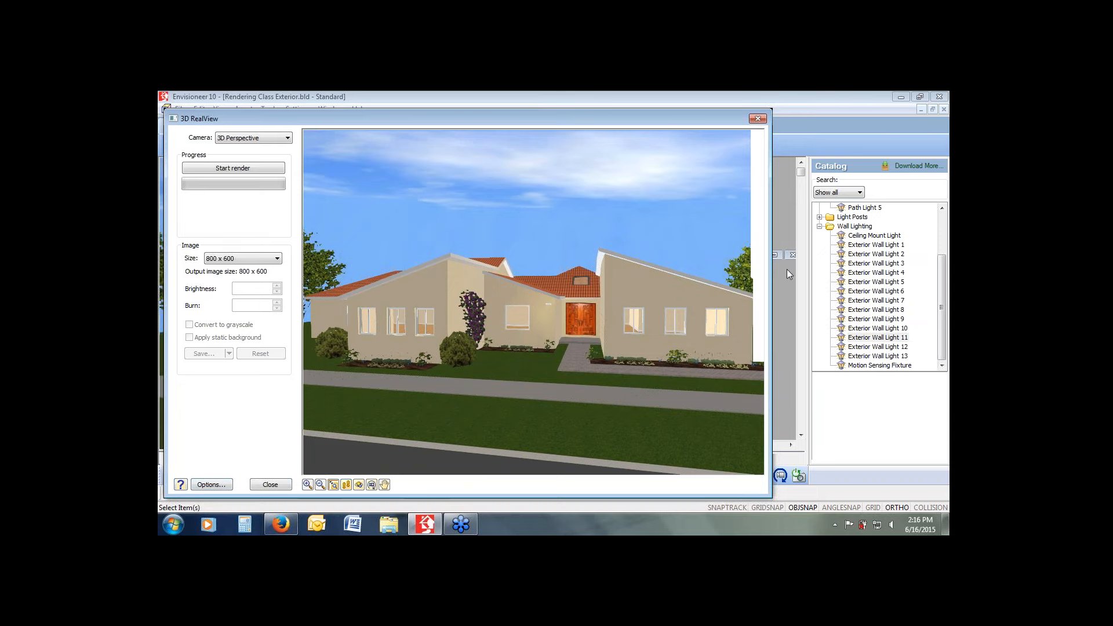
{"action": "left_click", "coordinate": [788, 284]}
{"action": "mouse_move", "coordinate": [222, 462]}
{"action": "left_mouse_down"}
{"action": "mouse_move", "coordinate": [187, 475]}
{"action": "mouse_move", "coordinate": [189, 491]}
{"action": "mouse_move", "coordinate": [209, 468]}
{"action": "mouse_move", "coordinate": [231, 488]}
{"action": "mouse_move", "coordinate": [193, 487]}
{"action": "left_mouse_up"}
{"action": "right_click", "coordinate": [247, 451]}
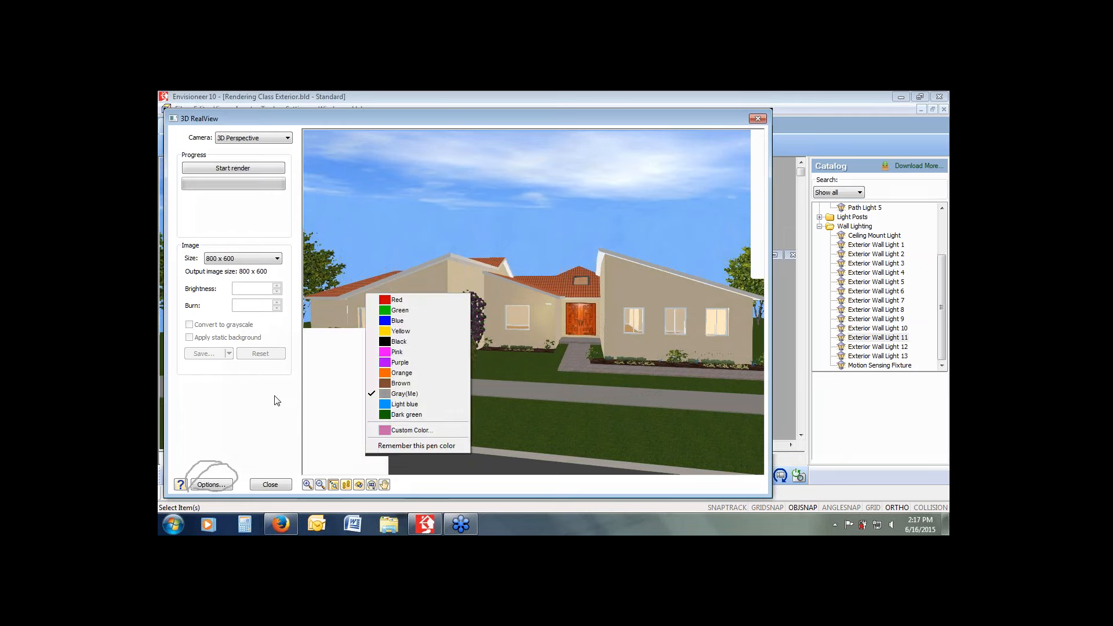
Open the 3D RealView rendering options and choose Level 5 - Highest (slowest) as the ray trace quality.
{"action": "left_click", "coordinate": [276, 429]}
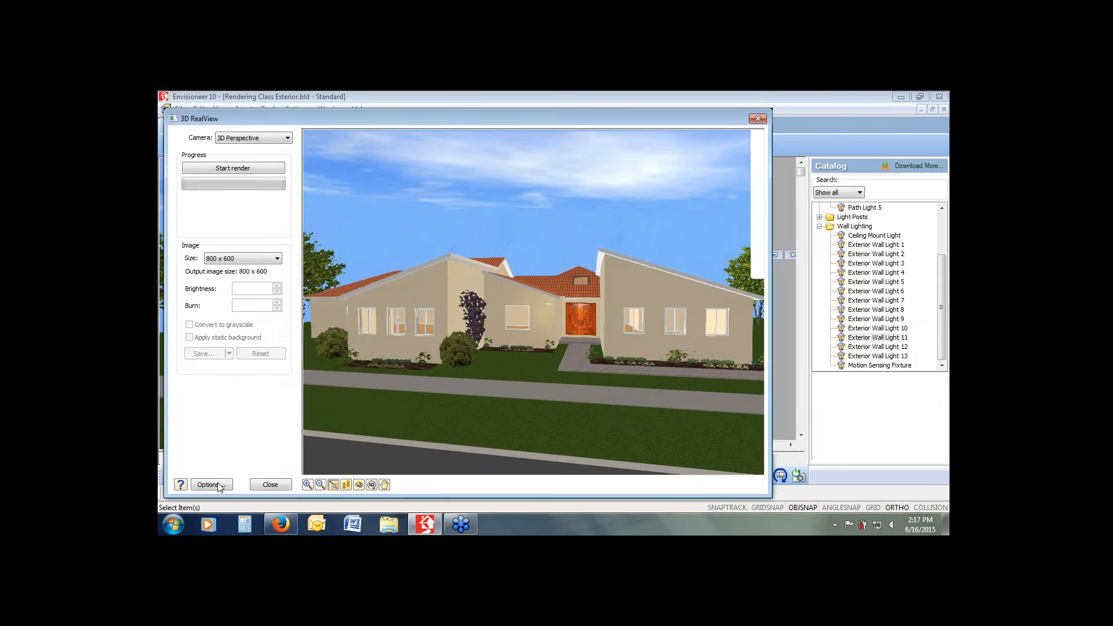
{"action": "left_click", "coordinate": [211, 484]}
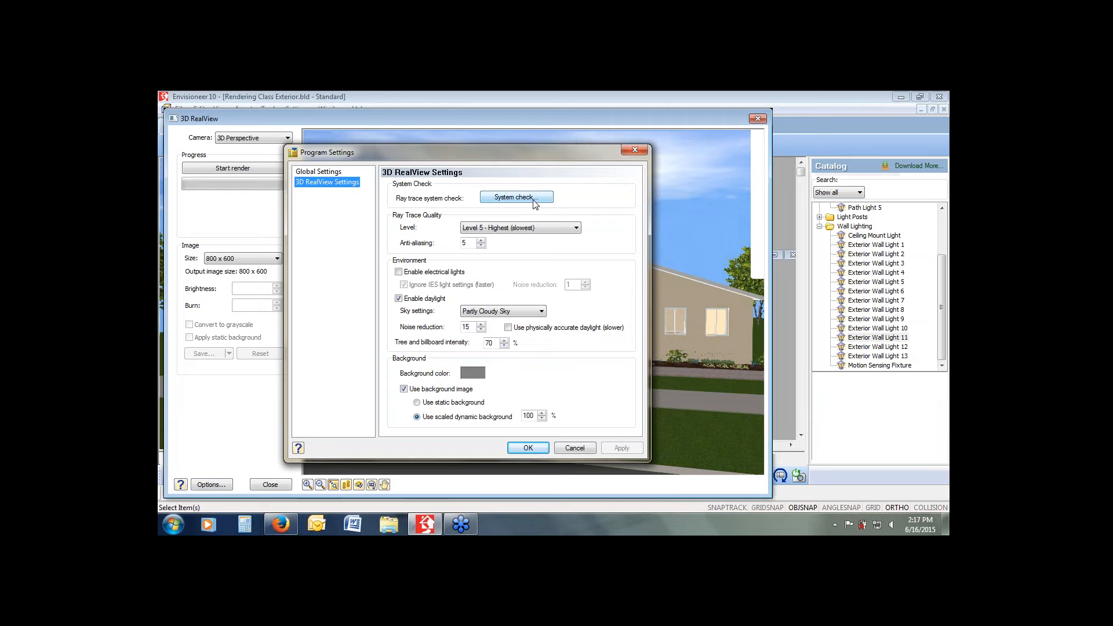
{"action": "left_click", "coordinate": [545, 229]}
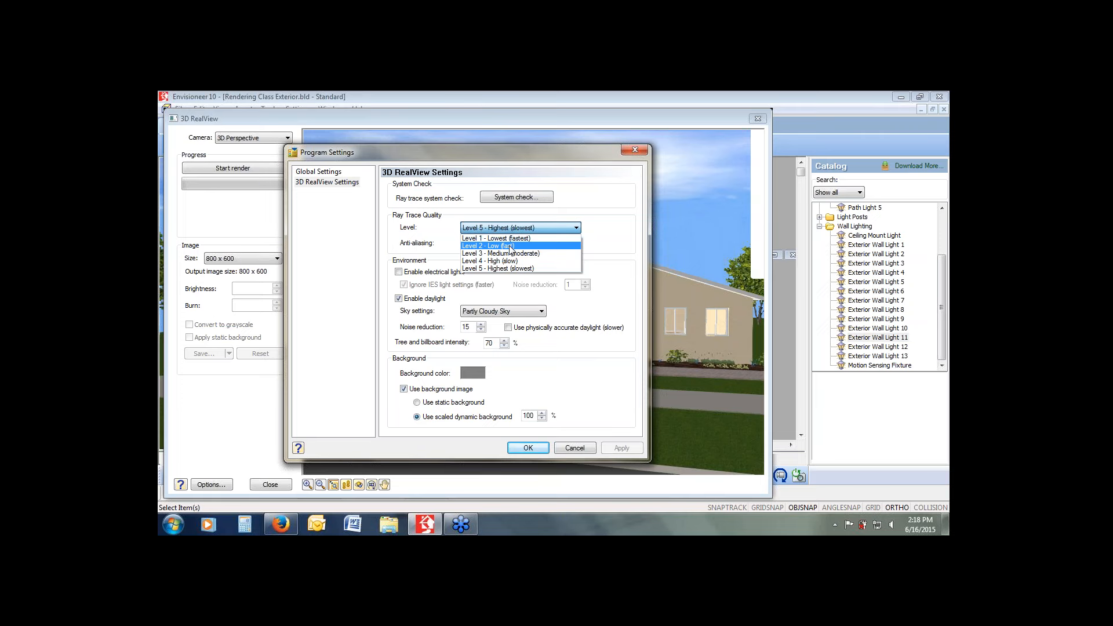
{"action": "left_click", "coordinate": [501, 269]}
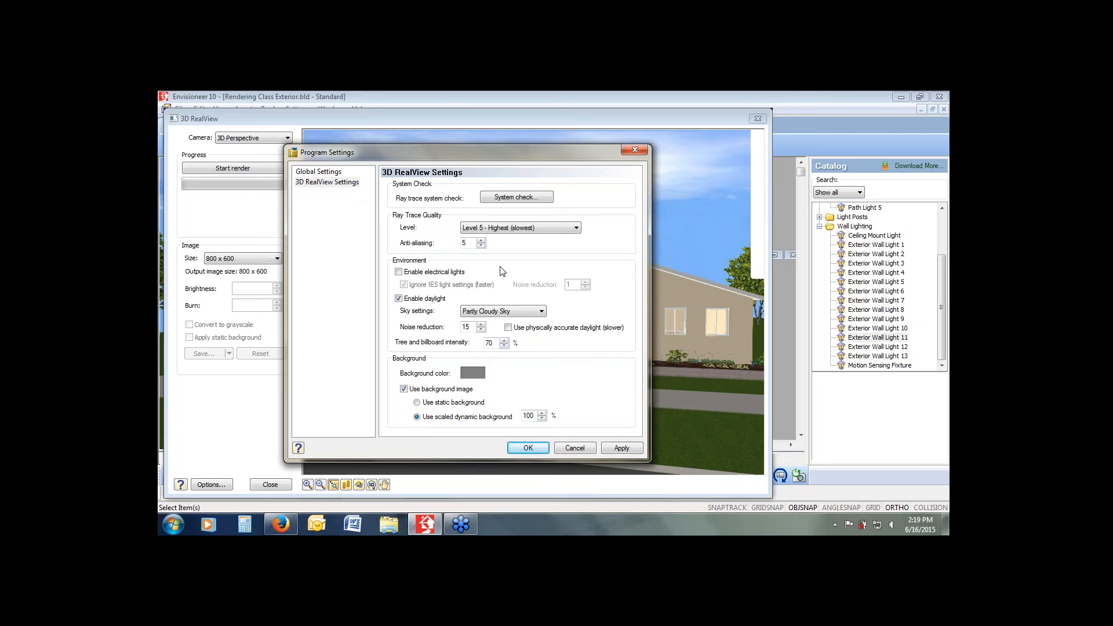
{"action": "left_click", "coordinate": [784, 238]}
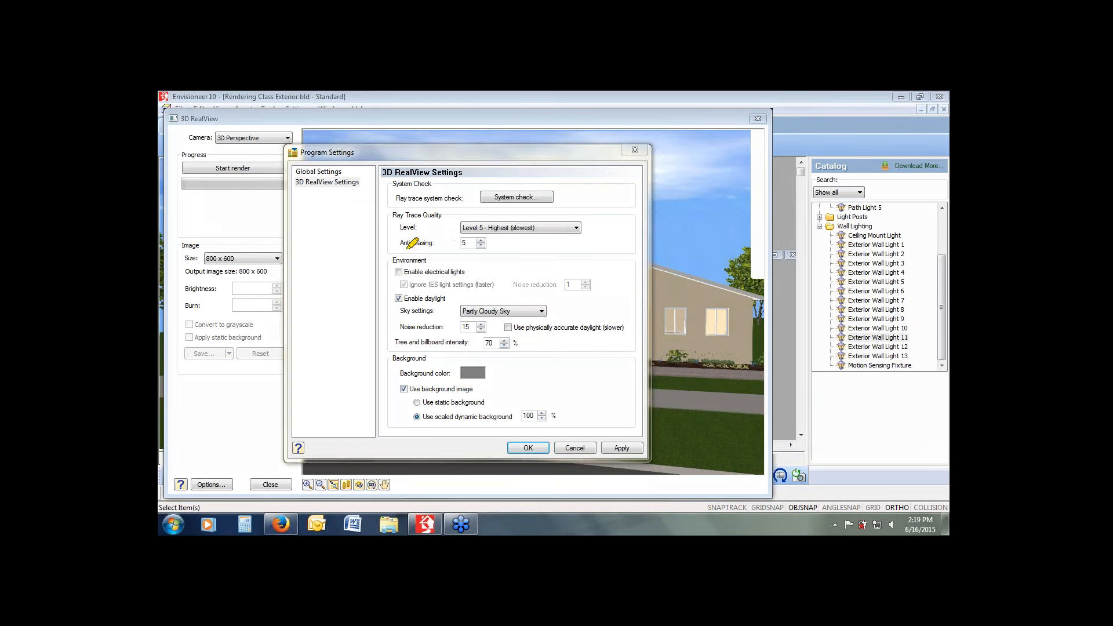
{"action": "left_click_drag", "start_coordinate": [391, 244], "coordinate": [438, 242]}
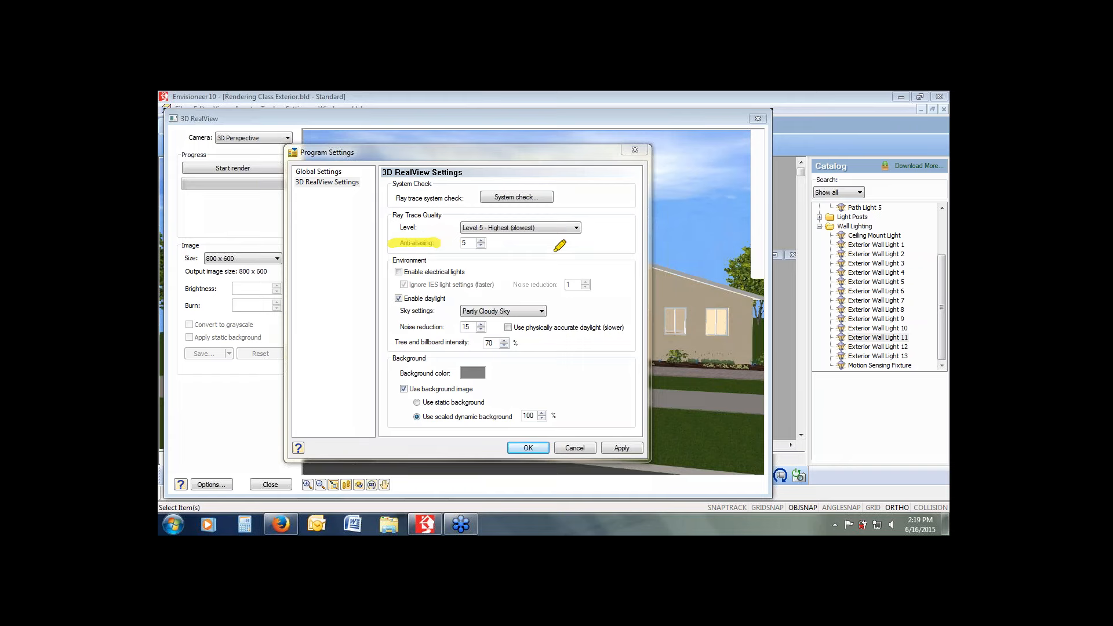
{"action": "left_click_drag", "start_coordinate": [475, 152], "coordinate": [319, 149]}
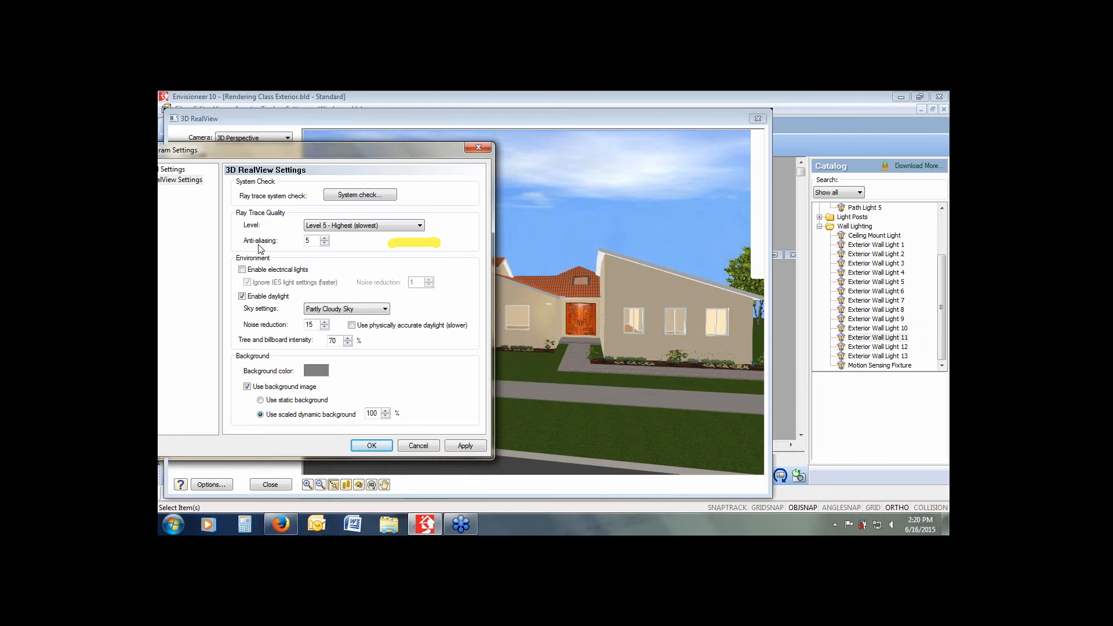
Enable electrical lights for the rendering environment and choose Partly Cloudy Sky as the sky setting.
{"action": "left_click", "coordinate": [325, 239]}
{"action": "left_click", "coordinate": [242, 270]}
{"action": "left_click", "coordinate": [361, 309]}
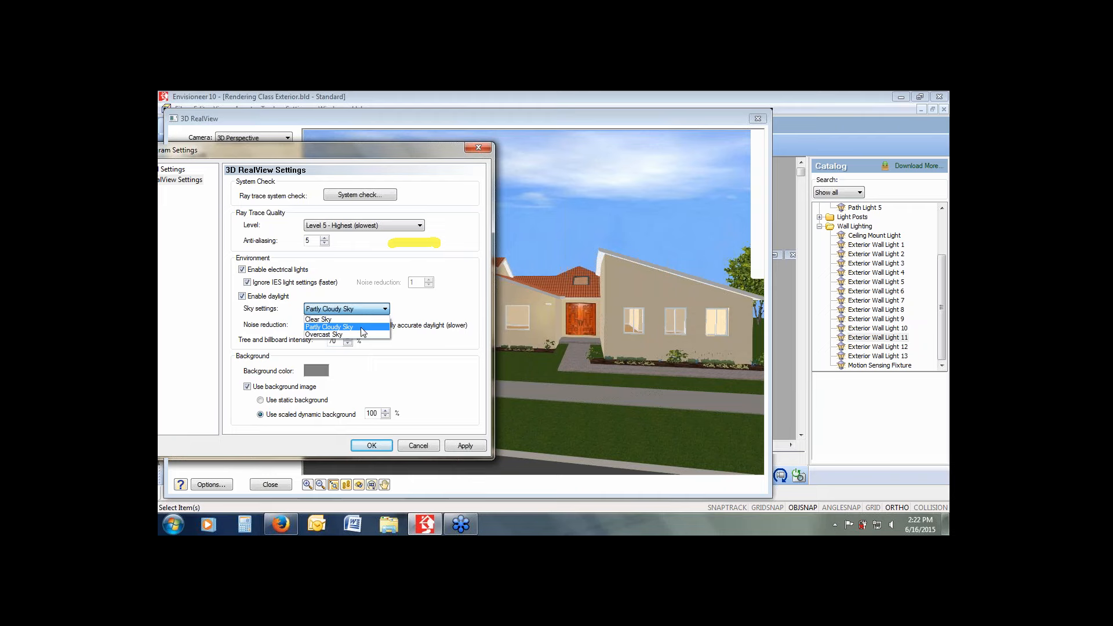
{"action": "left_click", "coordinate": [363, 328]}
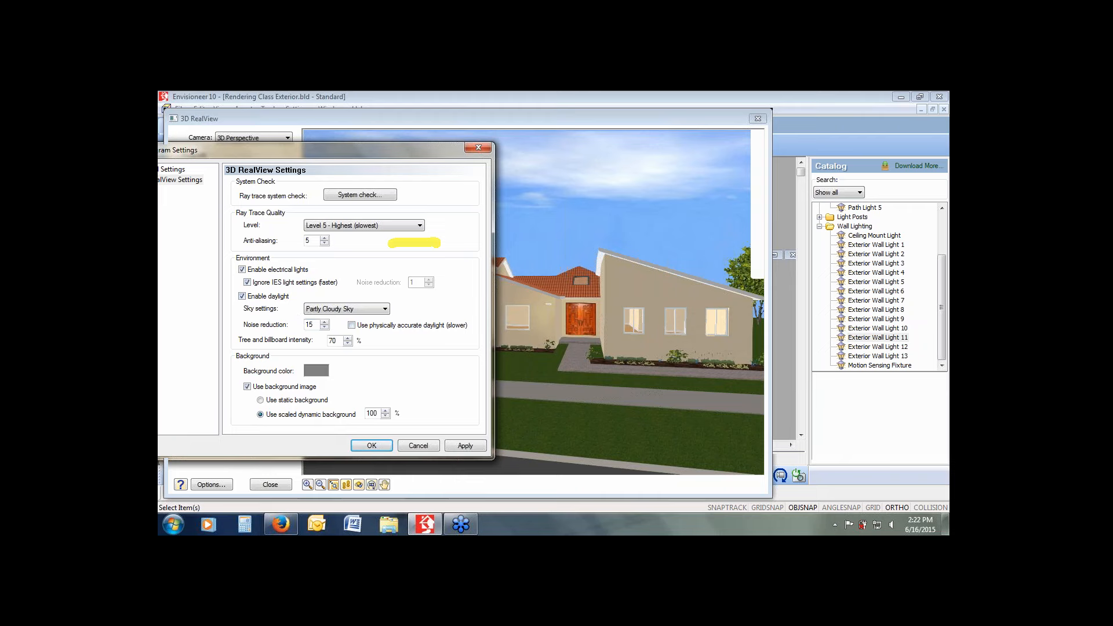
Raise the daylight noise reduction to 26 in the 3D RealView settings.
{"action": "left_click", "coordinate": [325, 323]}
{"action": "left_click", "coordinate": [325, 322]}
{"action": "left_click", "coordinate": [325, 323]}
{"action": "left_click", "coordinate": [325, 323]}
{"action": "left_click_drag", "start_coordinate": [290, 149], "coordinate": [647, 138]}
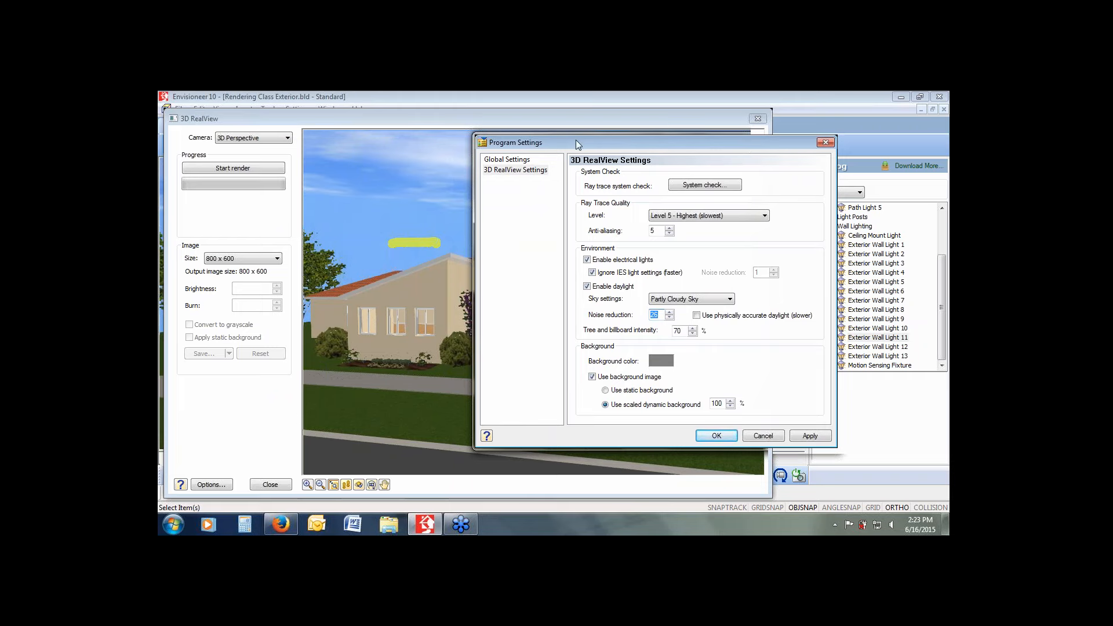
{"action": "left_click_drag", "start_coordinate": [576, 141], "coordinate": [430, 133]}
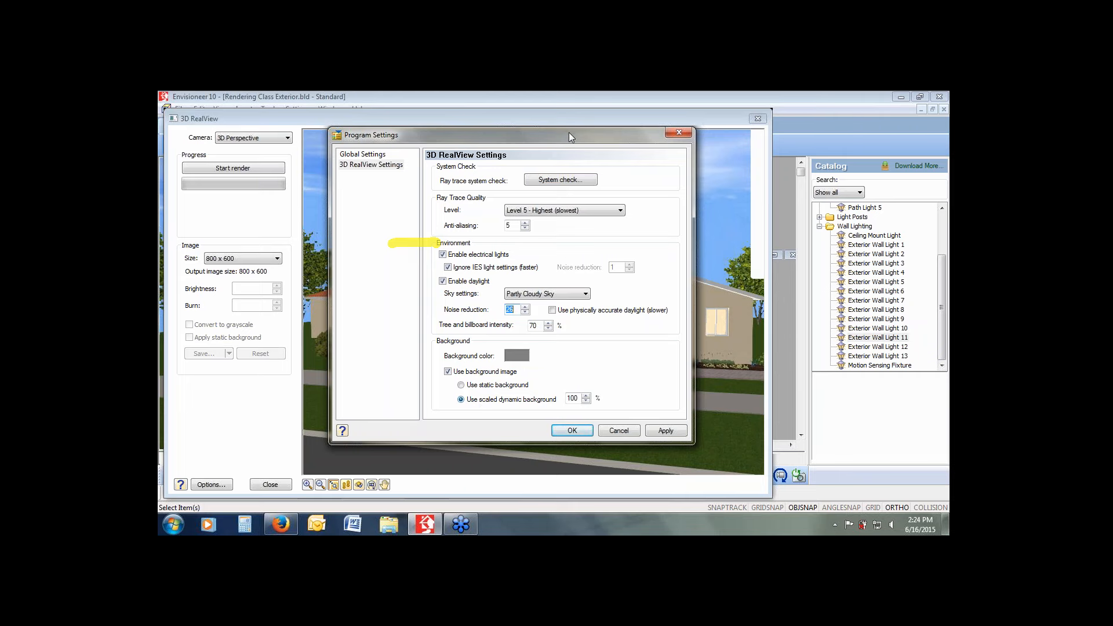
{"action": "left_click_drag", "start_coordinate": [569, 133], "coordinate": [468, 130]}
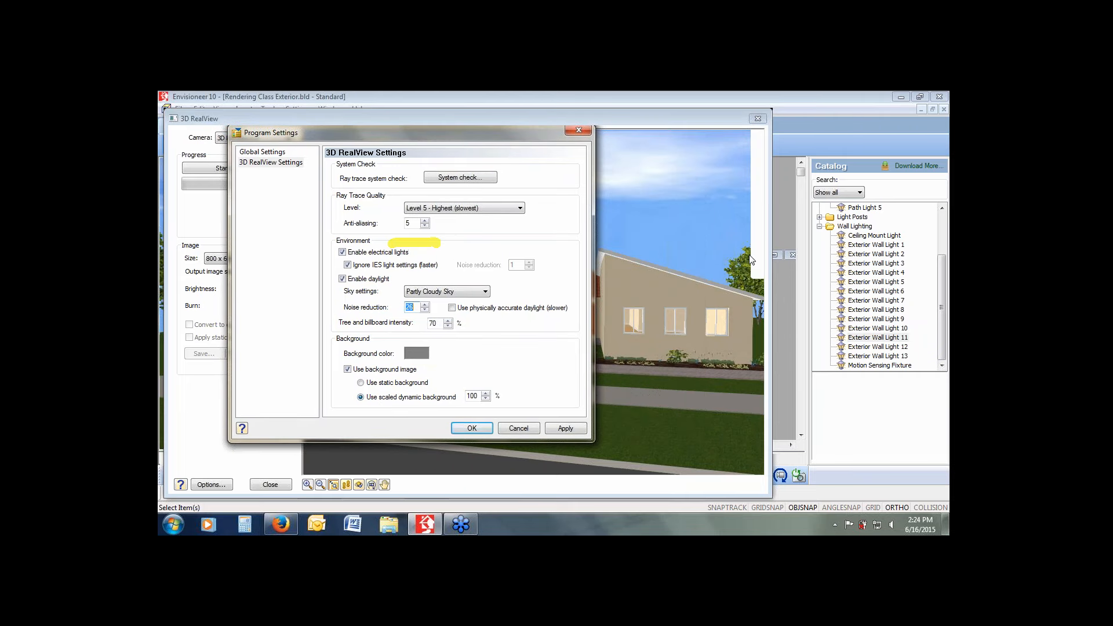
{"action": "left_click", "coordinate": [782, 245]}
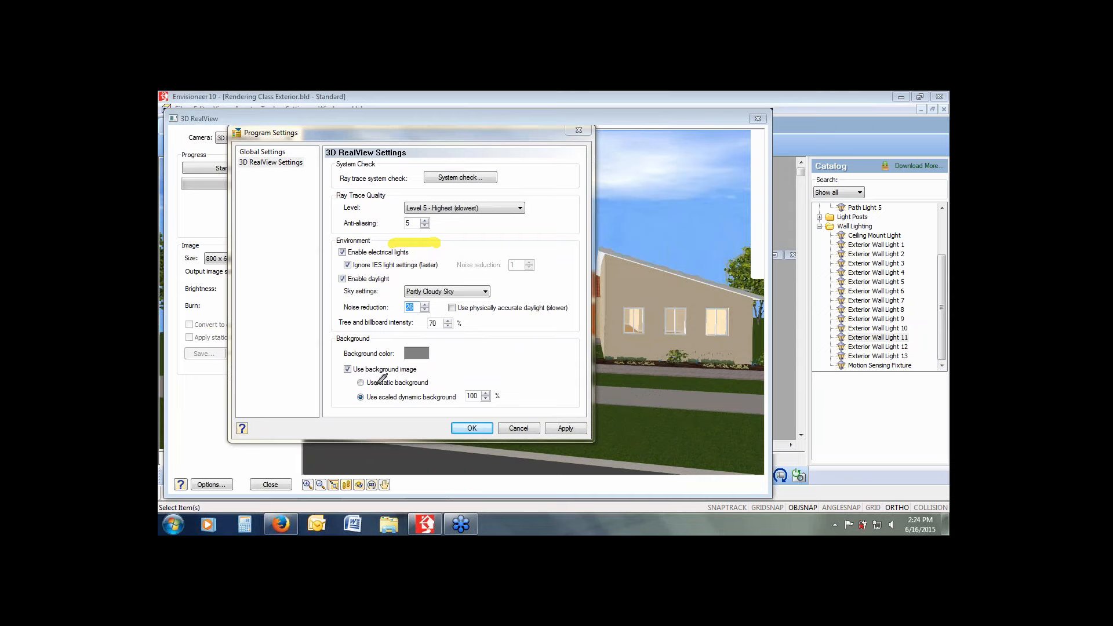
{"action": "mouse_move", "coordinate": [393, 385]}
{"action": "left_mouse_down"}
{"action": "mouse_move", "coordinate": [421, 384]}
{"action": "mouse_move", "coordinate": [400, 404]}
{"action": "mouse_move", "coordinate": [437, 402]}
{"action": "left_mouse_up"}
{"action": "mouse_move", "coordinate": [487, 385]}
{"action": "left_mouse_down"}
{"action": "mouse_move", "coordinate": [468, 383]}
{"action": "mouse_move", "coordinate": [460, 401]}
{"action": "mouse_move", "coordinate": [497, 398]}
{"action": "mouse_move", "coordinate": [475, 383]}
{"action": "left_mouse_up"}
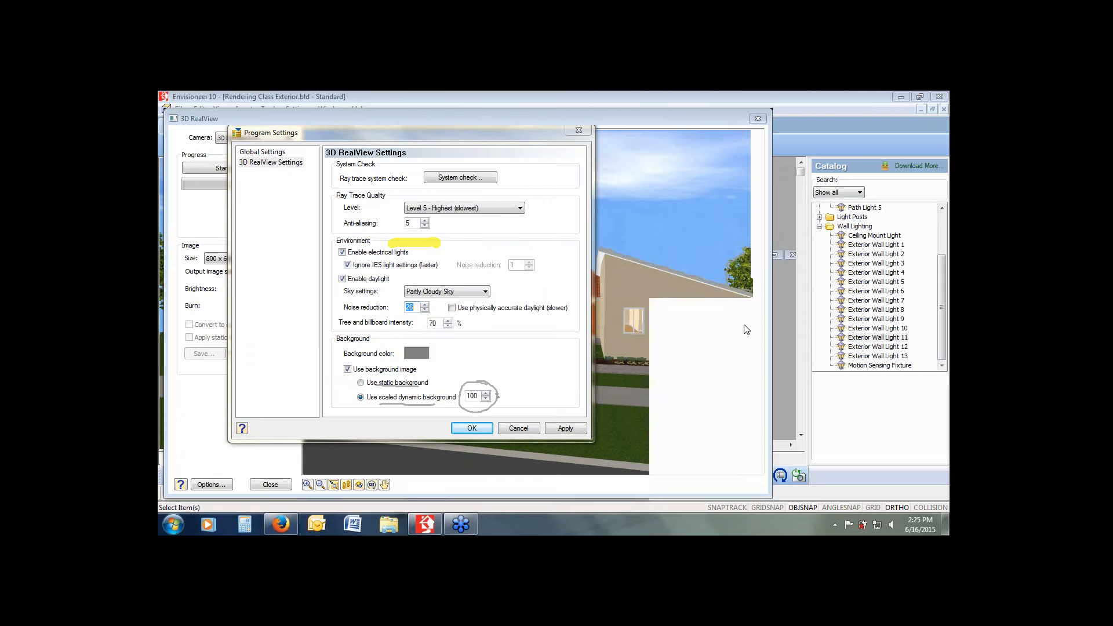
{"action": "left_click_drag", "start_coordinate": [651, 426], "coordinate": [684, 401]}
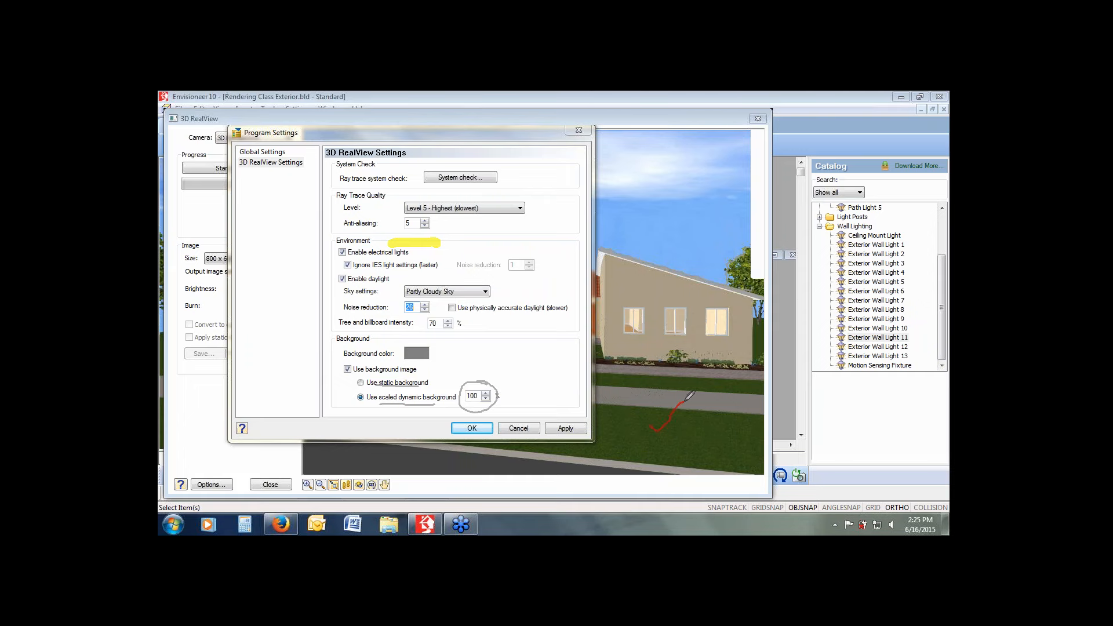
{"action": "left_click", "coordinate": [682, 433]}
{"action": "left_click_drag", "start_coordinate": [695, 422], "coordinate": [696, 433]}
{"action": "left_click_drag", "start_coordinate": [648, 194], "coordinate": [687, 159]}
{"action": "mouse_move", "coordinate": [641, 280]}
{"action": "left_mouse_down"}
{"action": "mouse_move", "coordinate": [626, 299]}
{"action": "mouse_move", "coordinate": [651, 283]}
{"action": "mouse_move", "coordinate": [625, 307]}
{"action": "left_mouse_up"}
{"action": "mouse_move", "coordinate": [660, 277]}
{"action": "left_mouse_down"}
{"action": "mouse_move", "coordinate": [648, 297]}
{"action": "mouse_move", "coordinate": [662, 305]}
{"action": "mouse_move", "coordinate": [655, 339]}
{"action": "left_mouse_up"}
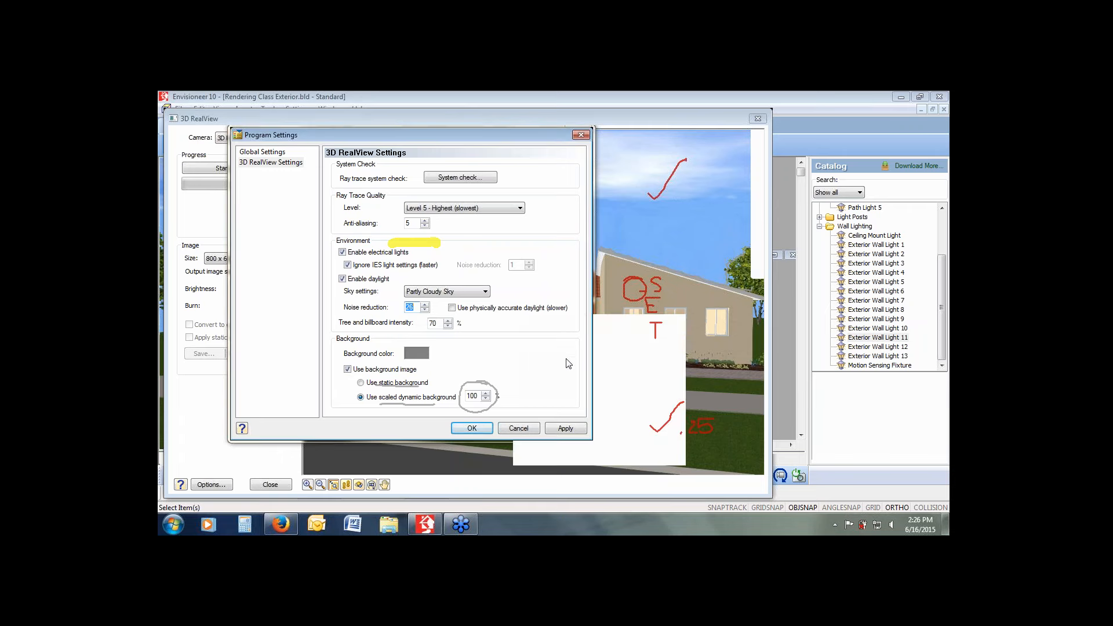
Leave the rendering options and 3D RealView without applying changes and switch to the Rendering Class Interior standard view.
{"action": "left_click", "coordinate": [519, 428]}
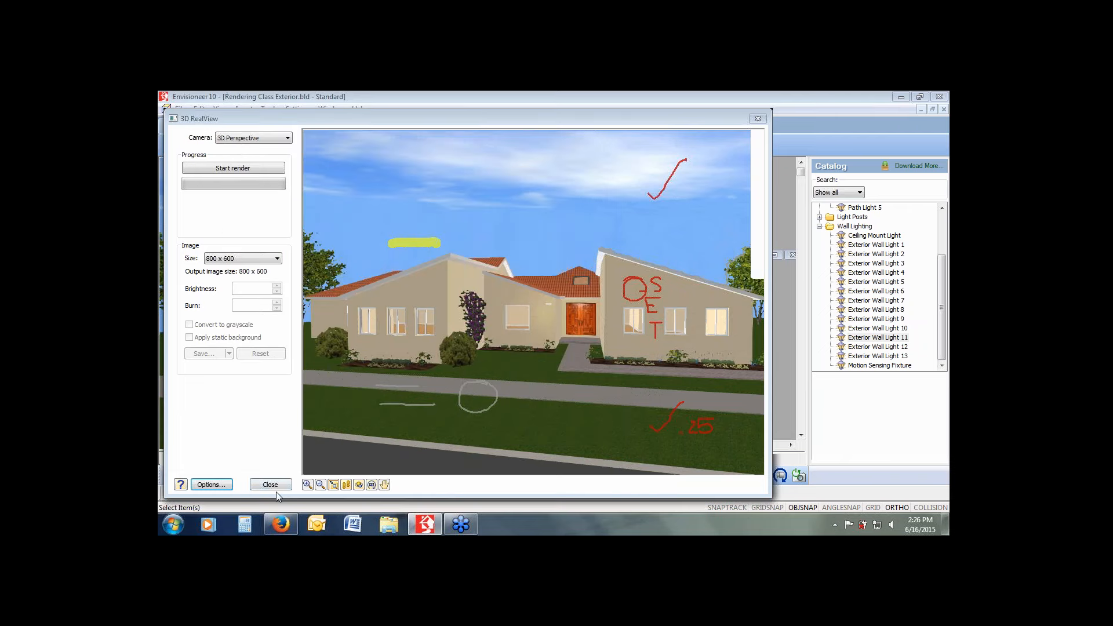
{"action": "left_click", "coordinate": [270, 484]}
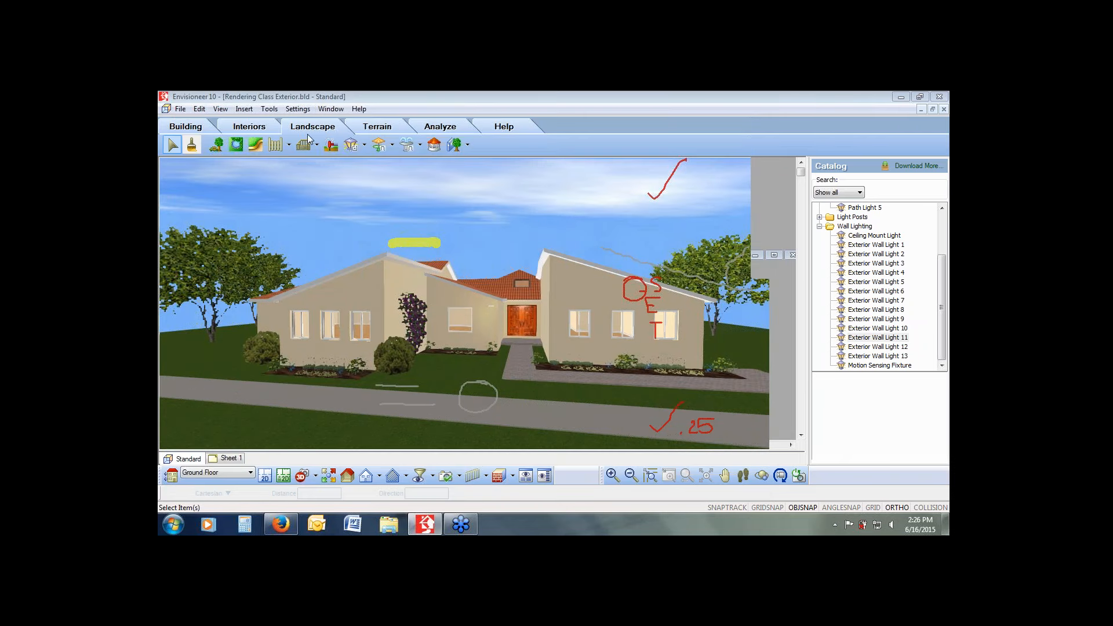
{"action": "left_click", "coordinate": [333, 109]}
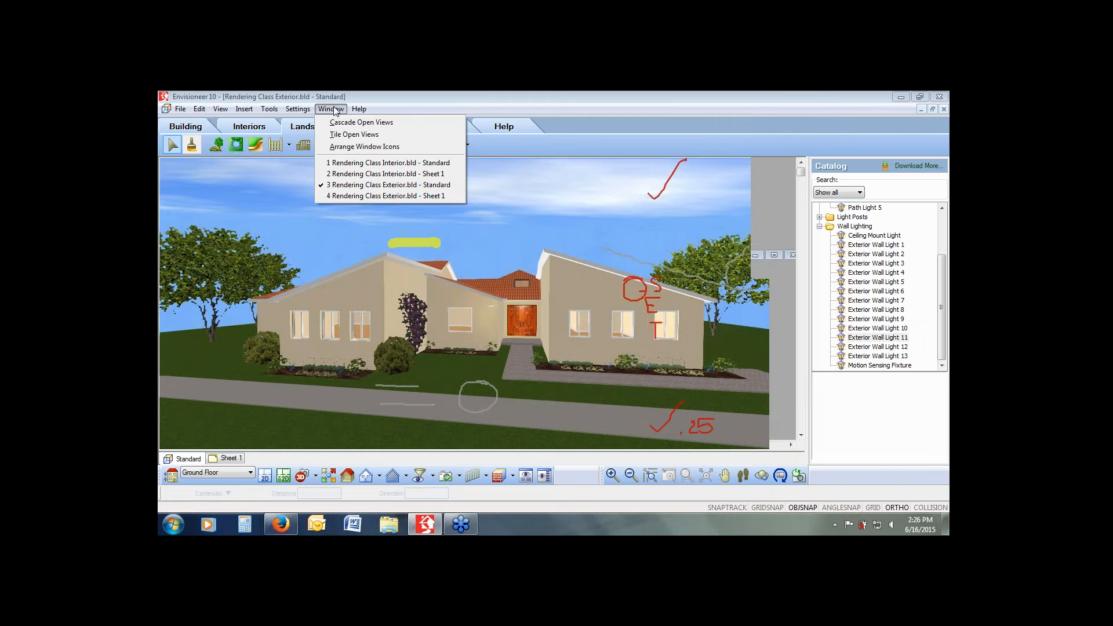
{"action": "left_click", "coordinate": [347, 166]}
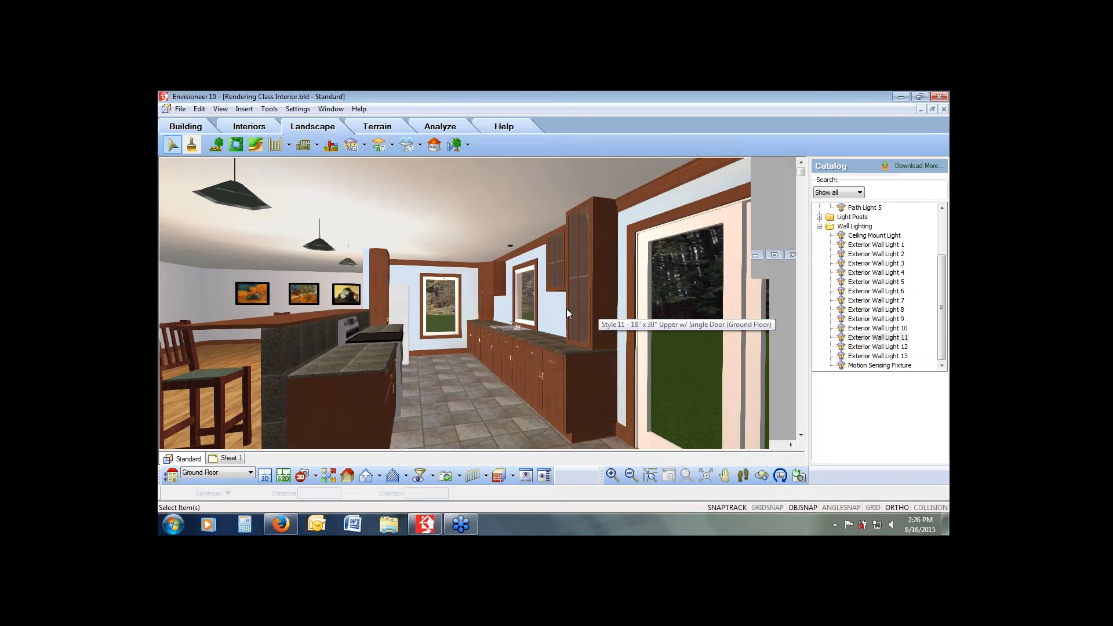
Turn off the 11w Compact Fluorescent Recess Mount light source of the nearest ceiling fixture and accept its properties.
{"action": "double_click", "coordinate": [236, 204]}
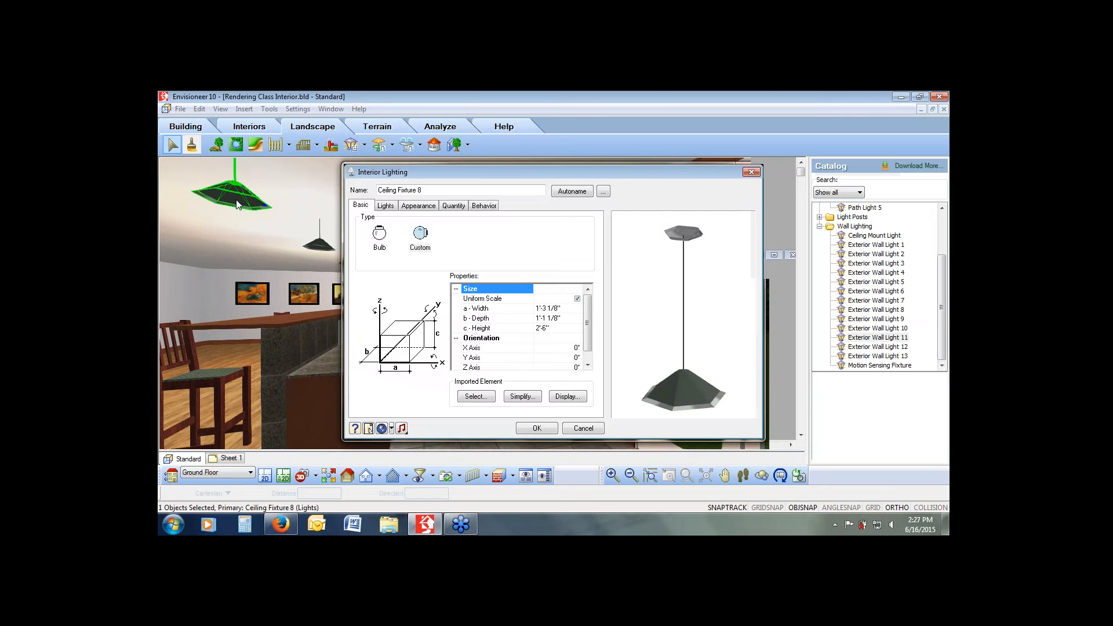
{"action": "left_click", "coordinate": [386, 206]}
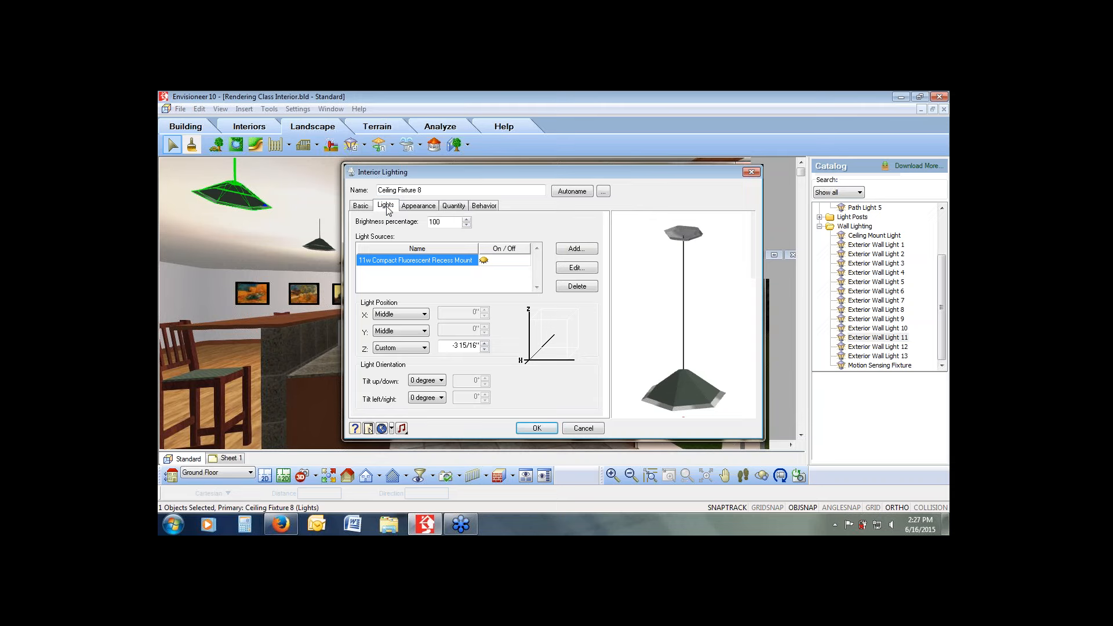
{"action": "left_click", "coordinate": [485, 261]}
{"action": "left_click", "coordinate": [537, 429]}
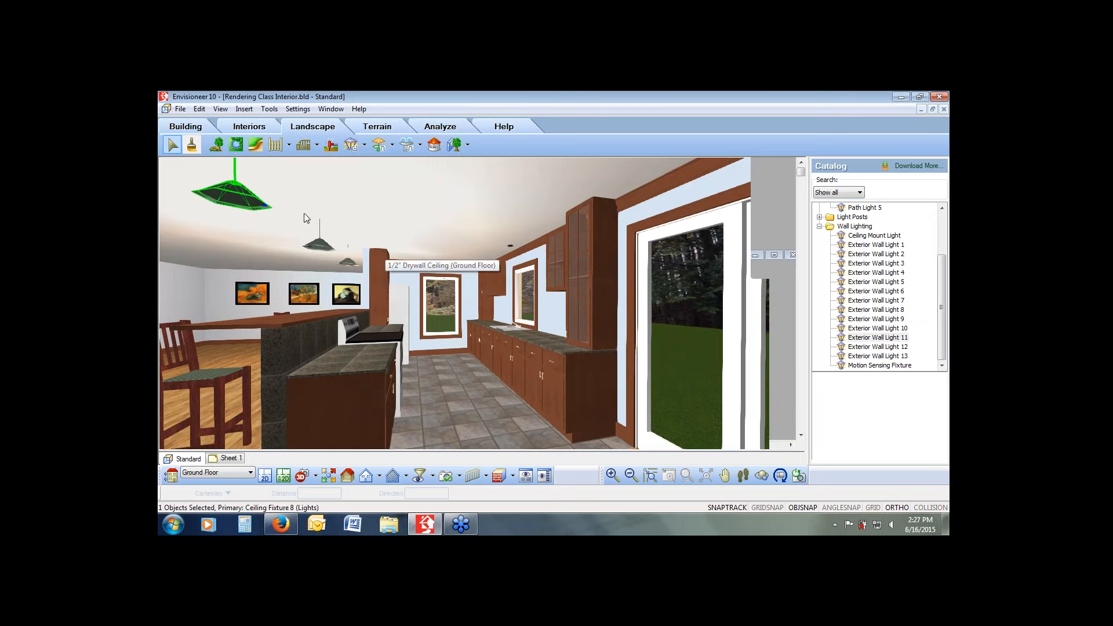
Reopen the nearest ceiling fixture's properties and turn its 11w Compact Fluorescent Recess Mount light source back on.
{"action": "double_click", "coordinate": [250, 204]}
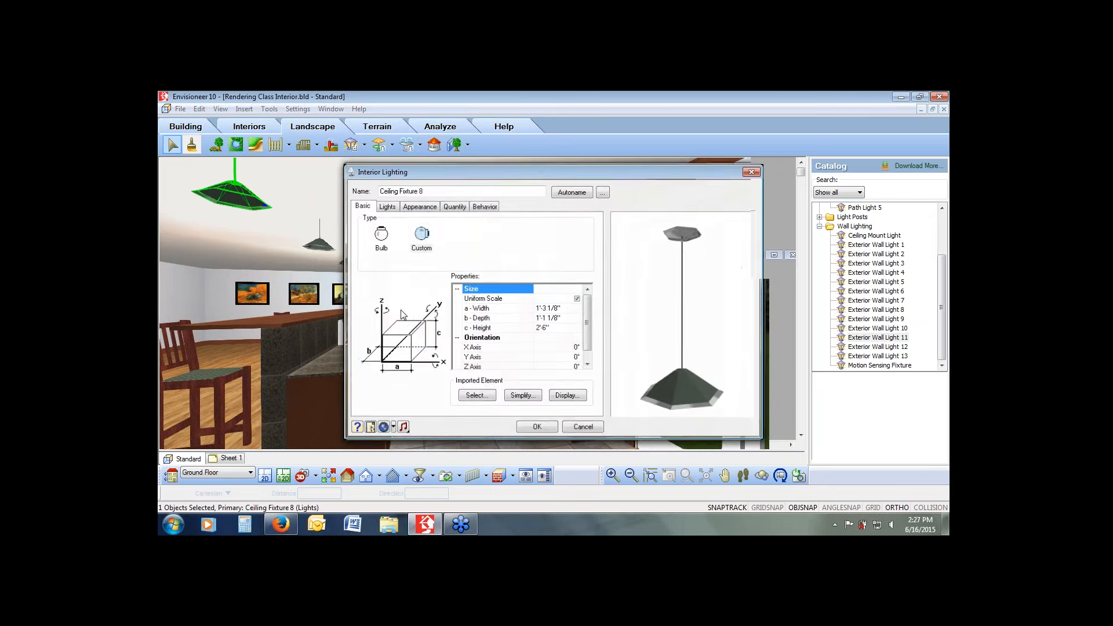
{"action": "left_click", "coordinate": [387, 207]}
{"action": "left_click", "coordinate": [488, 268]}
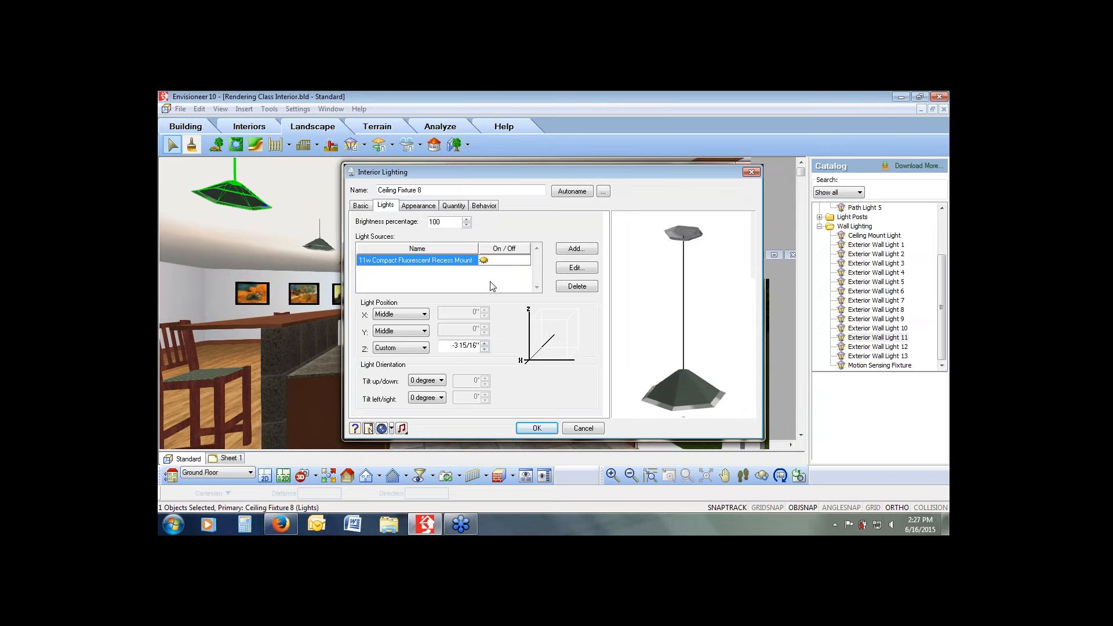
Open the material selection for the fixture's Reflector component and select Dark Gray from the Colors group.
{"action": "left_click", "coordinate": [418, 206]}
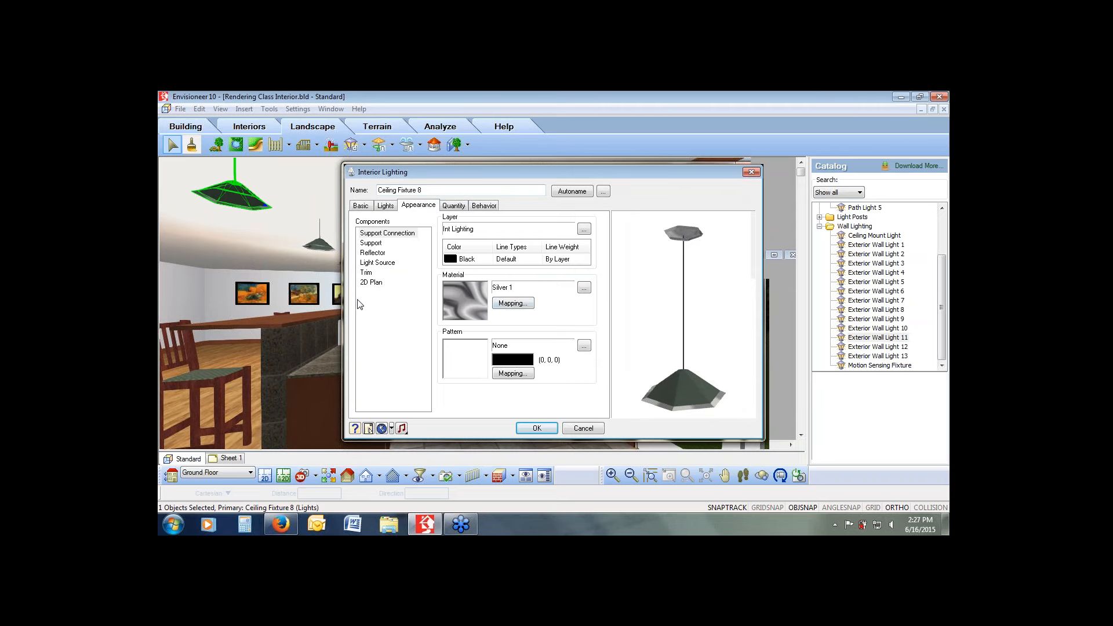
{"action": "left_click", "coordinate": [373, 255]}
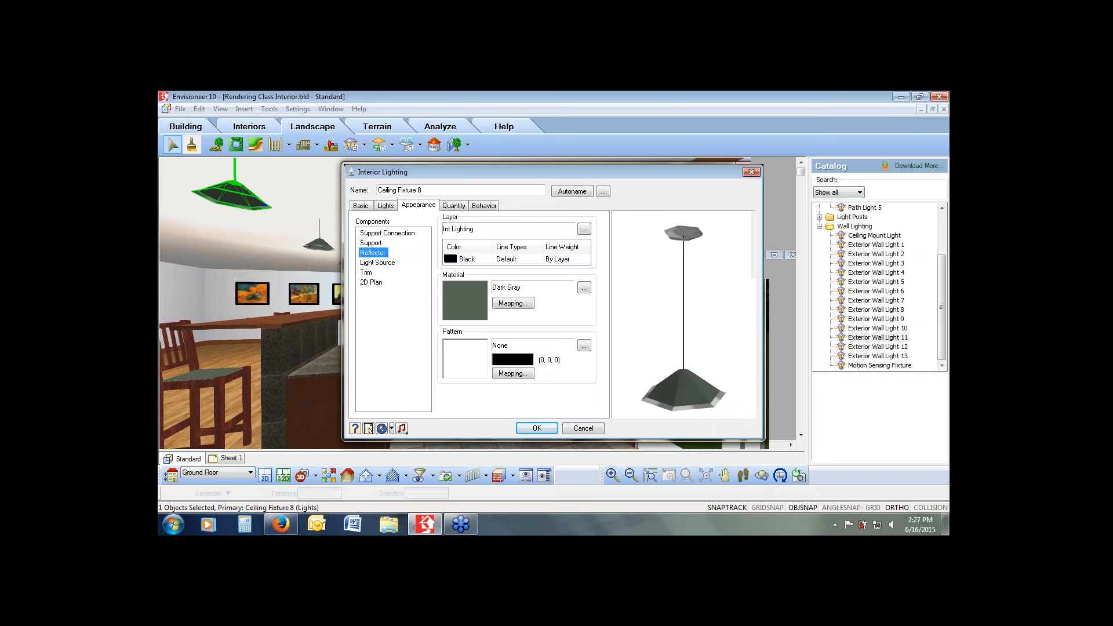
{"action": "left_click", "coordinate": [584, 288]}
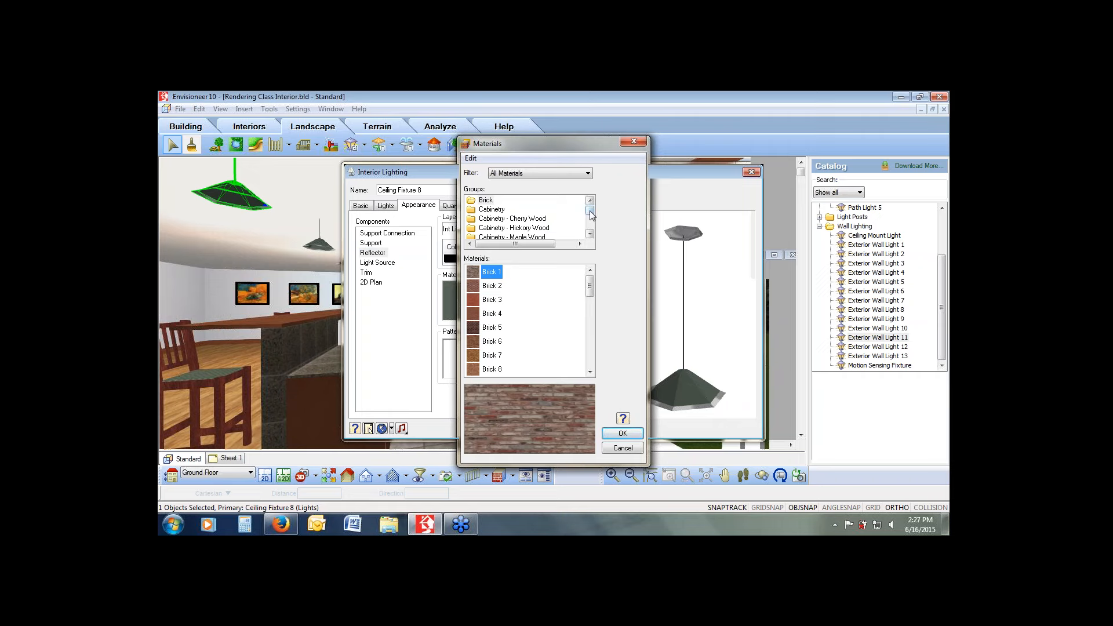
{"action": "left_click_drag", "start_coordinate": [590, 211], "coordinate": [590, 212]}
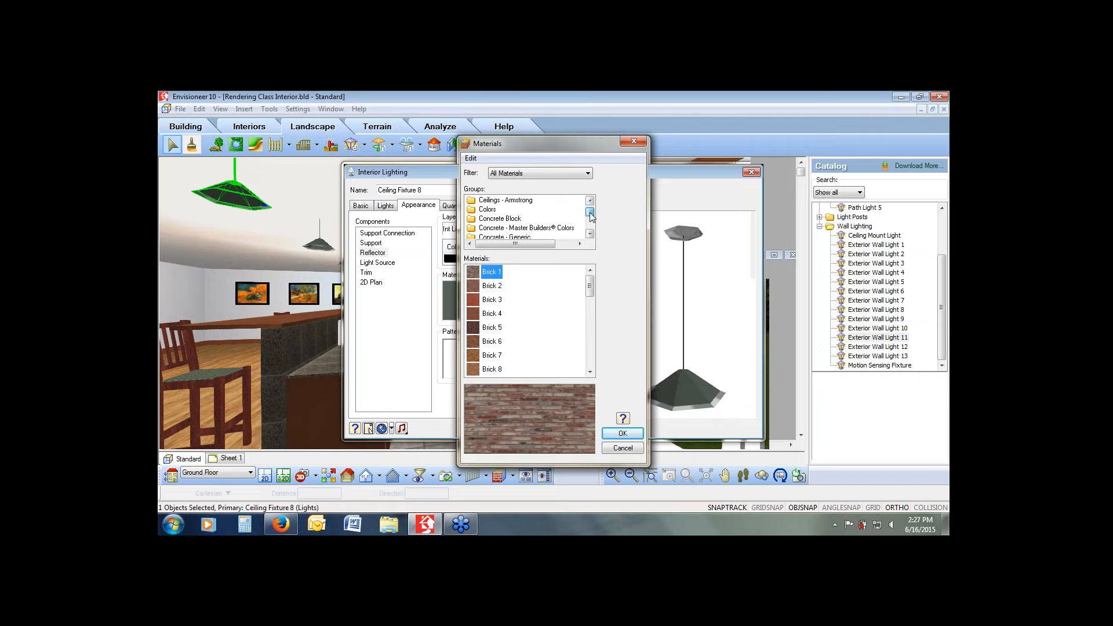
{"action": "left_click", "coordinate": [491, 211]}
{"action": "left_click_drag", "start_coordinate": [516, 147], "coordinate": [579, 147]}
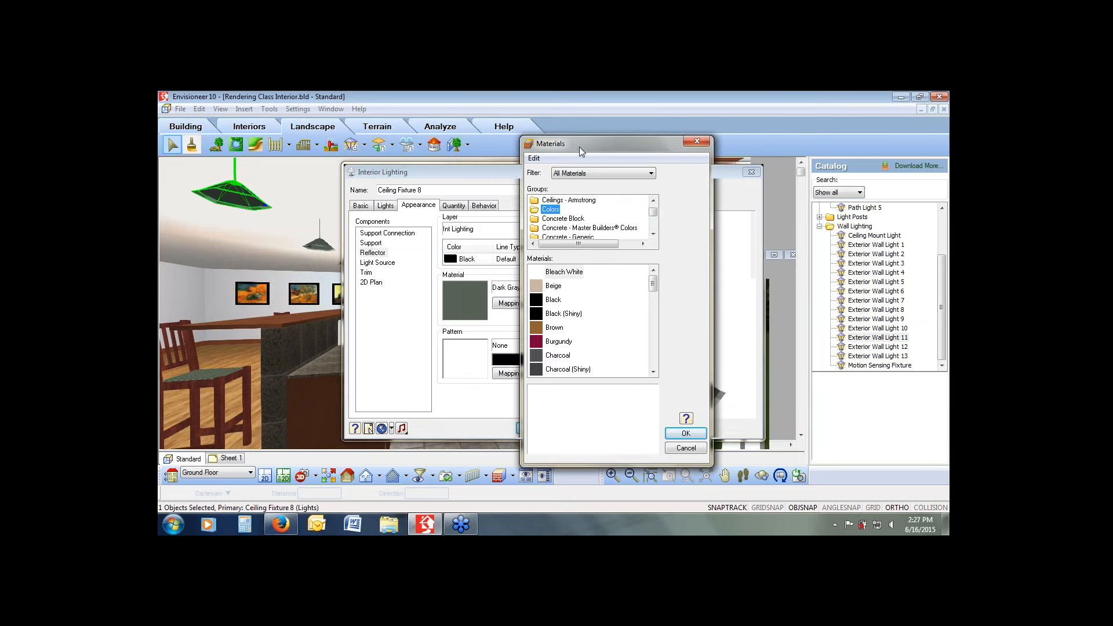
{"action": "left_click_drag", "start_coordinate": [653, 284], "coordinate": [653, 301]}
{"action": "left_click", "coordinate": [572, 329]}
Edit the Dark Gray material, showing its detailed rendering effects, and set Emissive to 7%.
{"action": "right_click", "coordinate": [573, 329]}
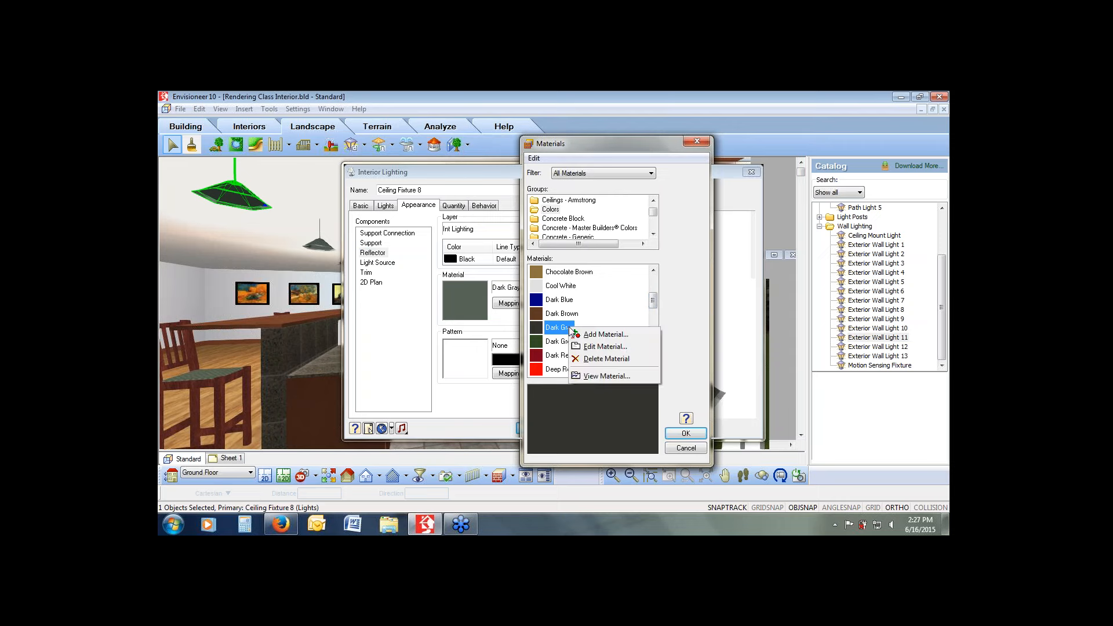
{"action": "left_click", "coordinate": [592, 347]}
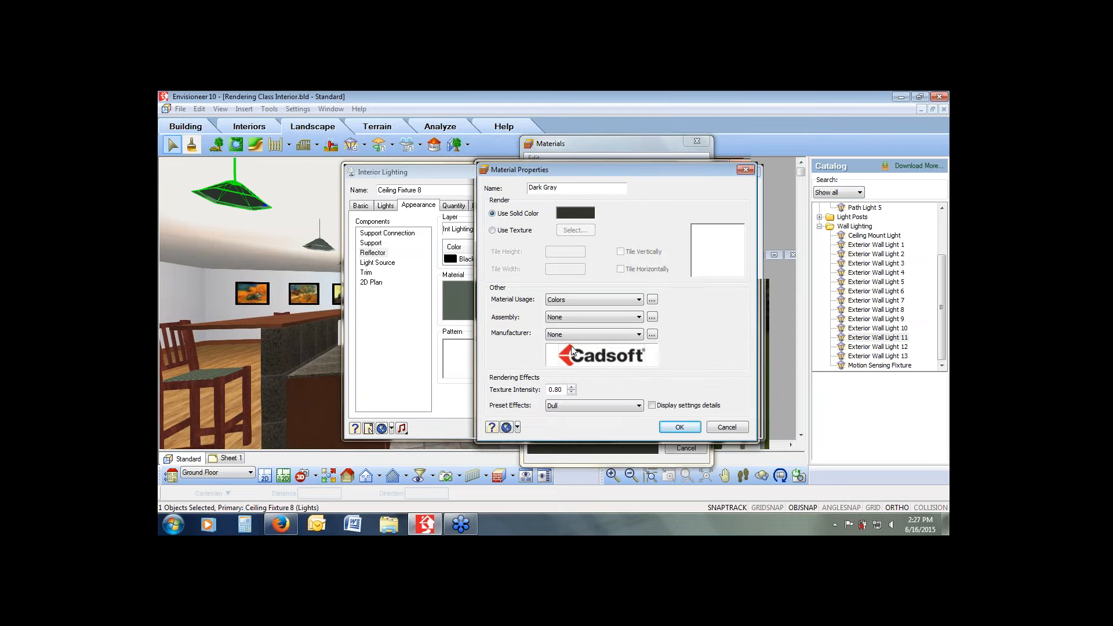
{"action": "left_click", "coordinate": [652, 405]}
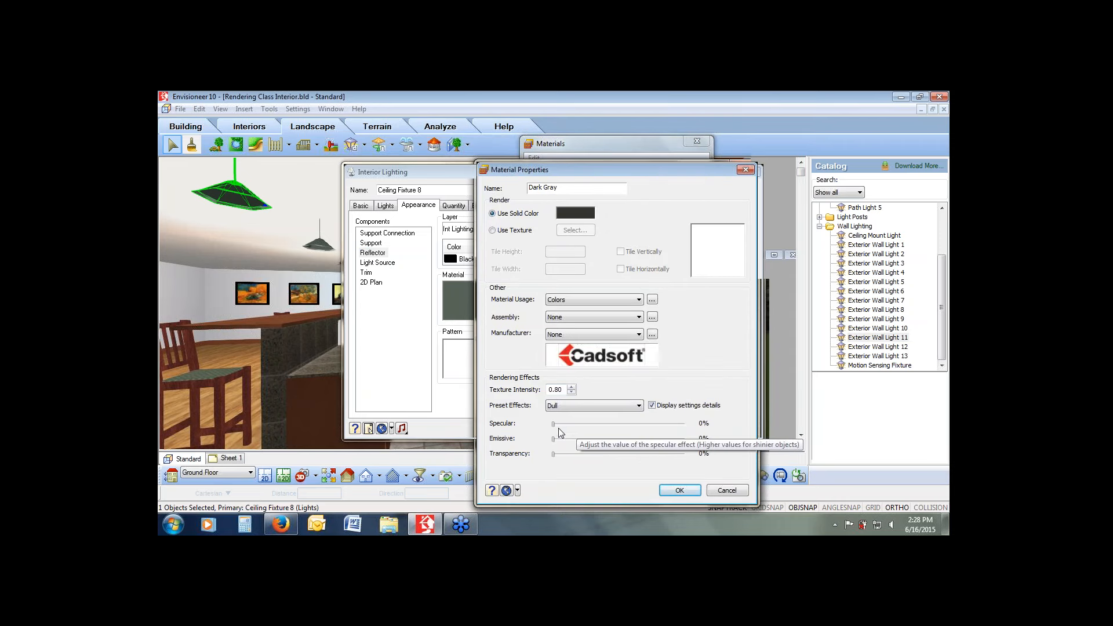
{"action": "left_click_drag", "start_coordinate": [554, 439], "coordinate": [557, 440]}
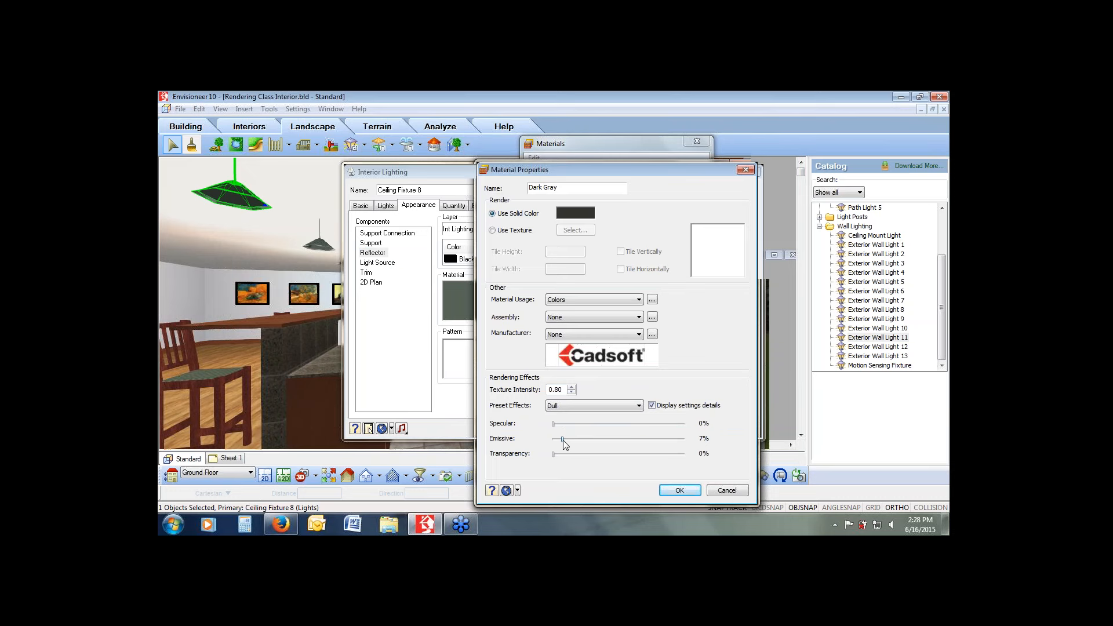
{"action": "left_click", "coordinate": [668, 494]}
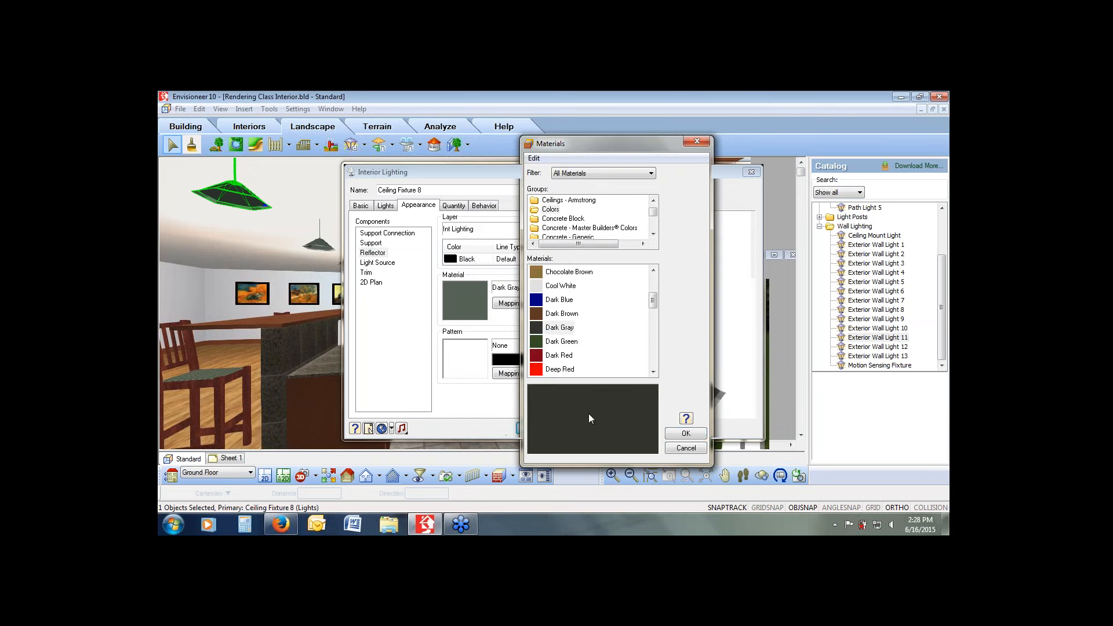
Apply the Dark Gray material to the fixture's Reflector component and accept the fixture's properties.
{"action": "left_click", "coordinate": [686, 433]}
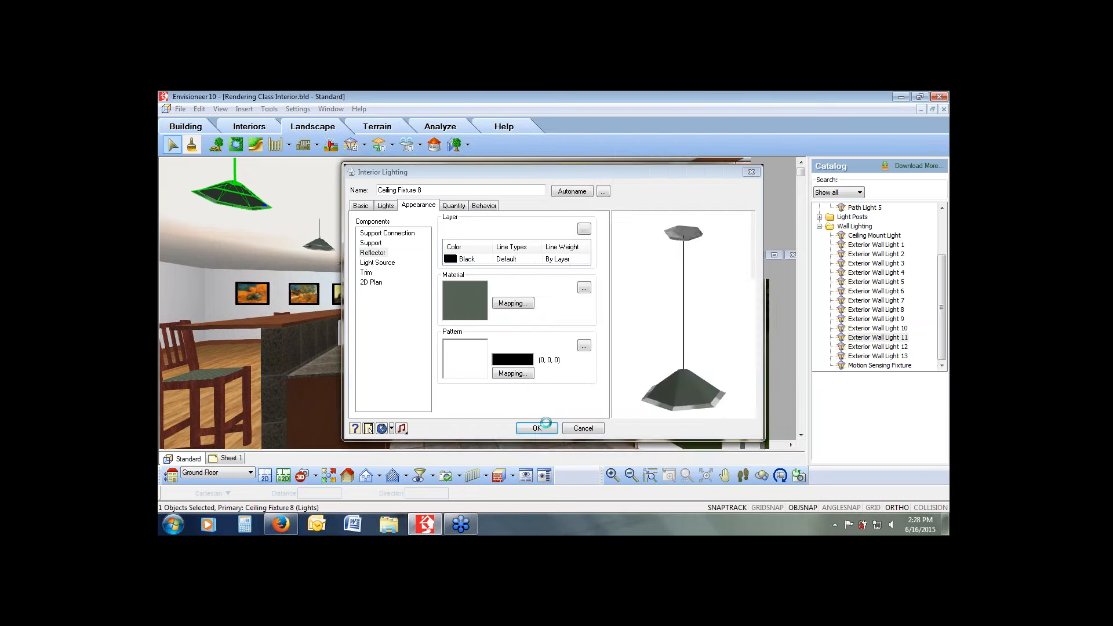
{"action": "left_click", "coordinate": [538, 428]}
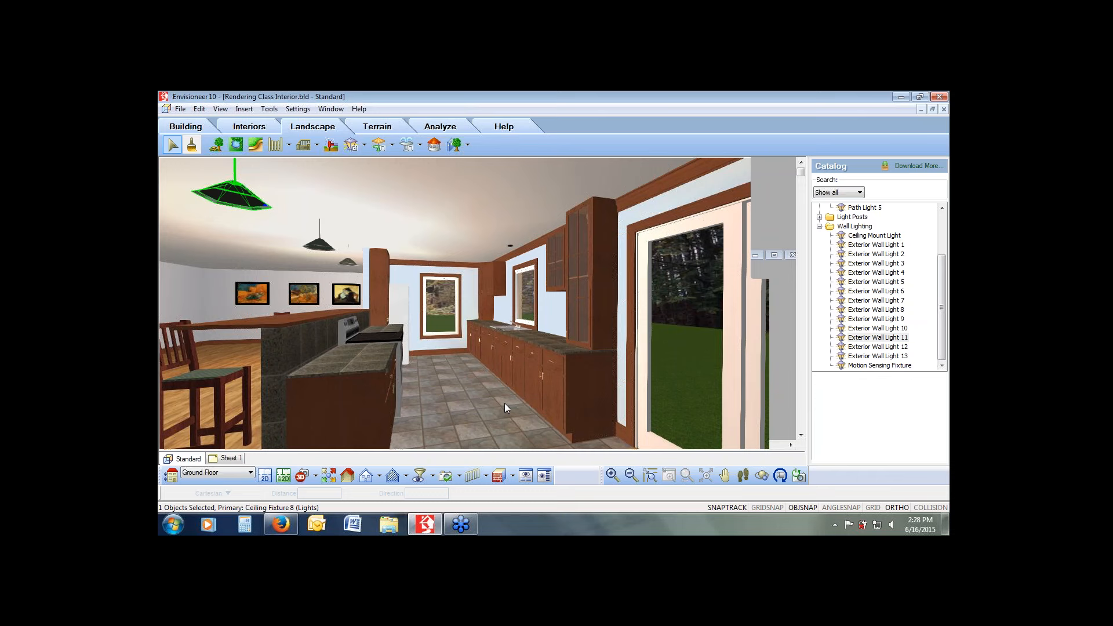
Sample the kitchen countertop's material and open Granite- Tunas Green for editing with its detailed rendering effects shown.
{"action": "left_click", "coordinate": [191, 146]}
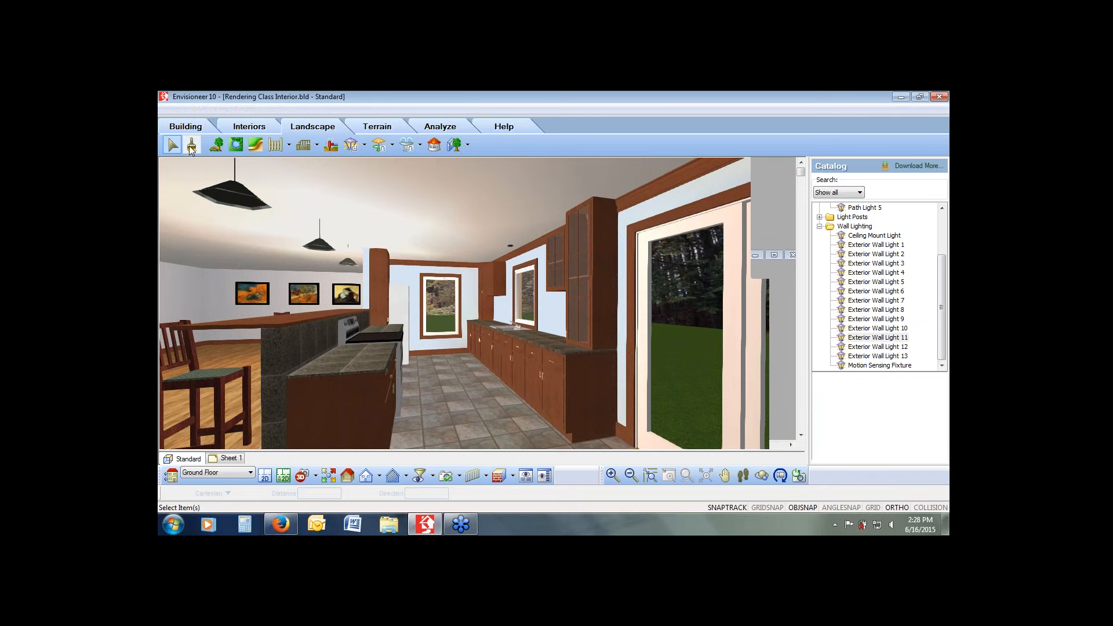
{"action": "left_click", "coordinate": [191, 147]}
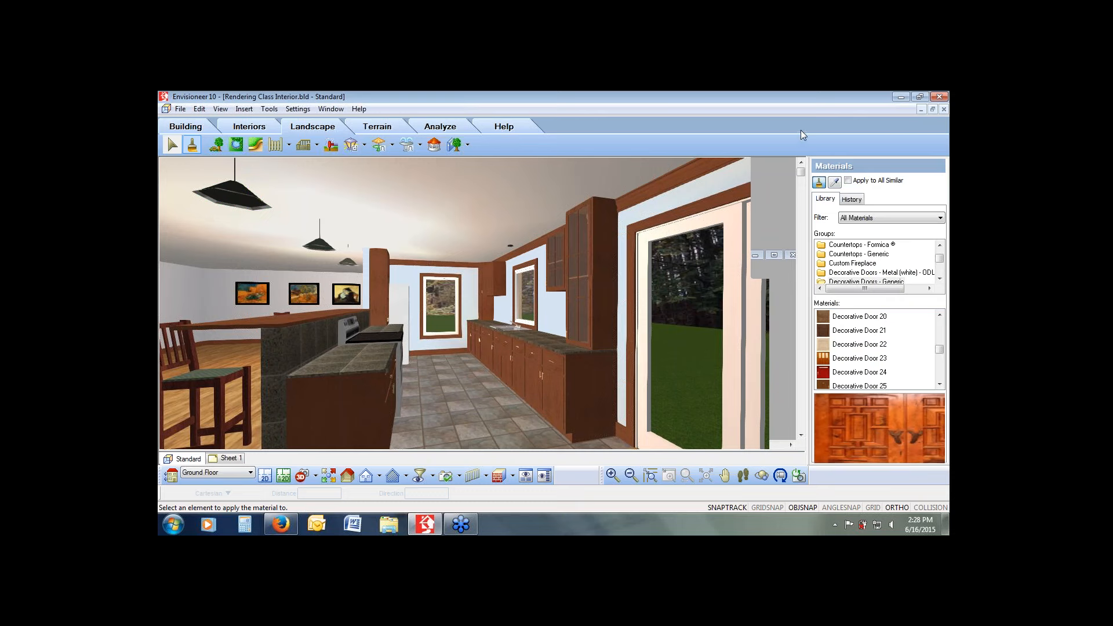
{"action": "left_click", "coordinate": [834, 182]}
{"action": "left_click", "coordinate": [366, 357]}
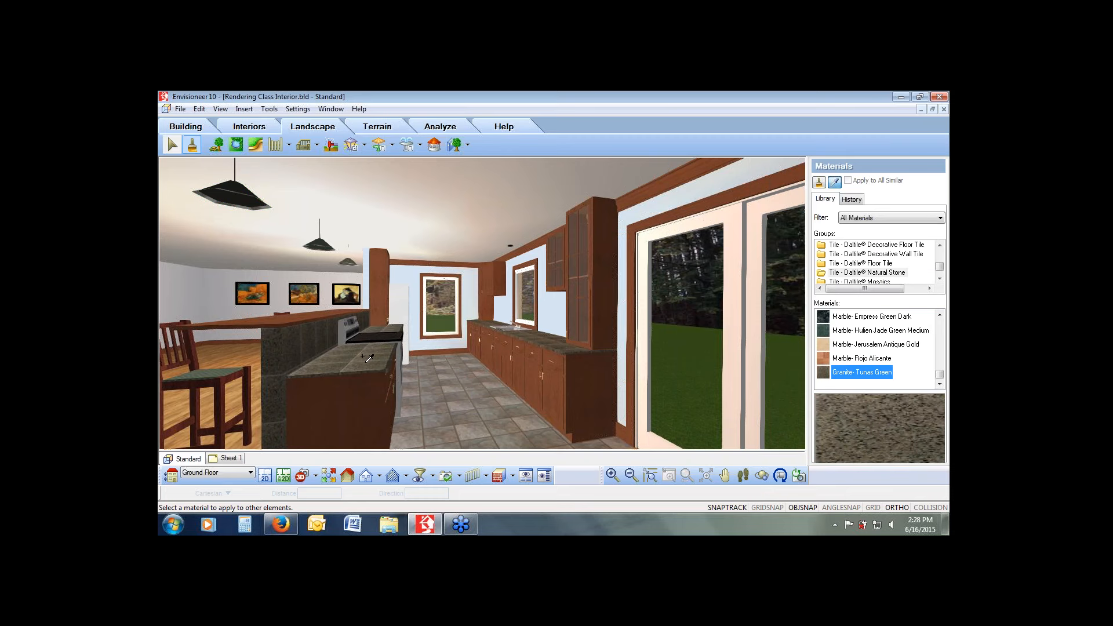
{"action": "right_click", "coordinate": [856, 374]}
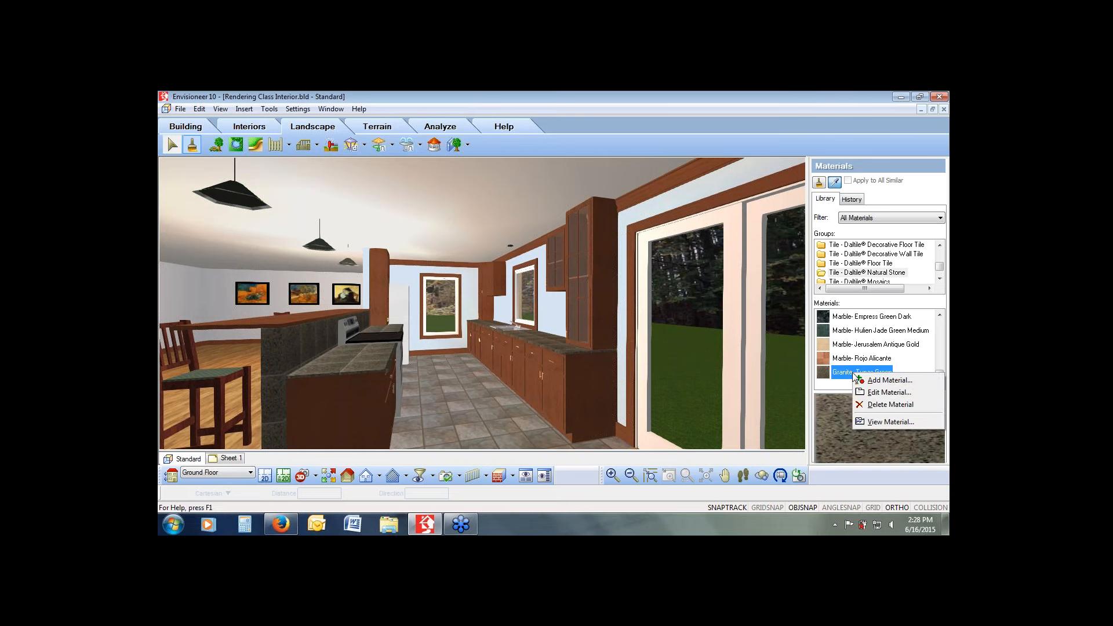
{"action": "left_click", "coordinate": [887, 392]}
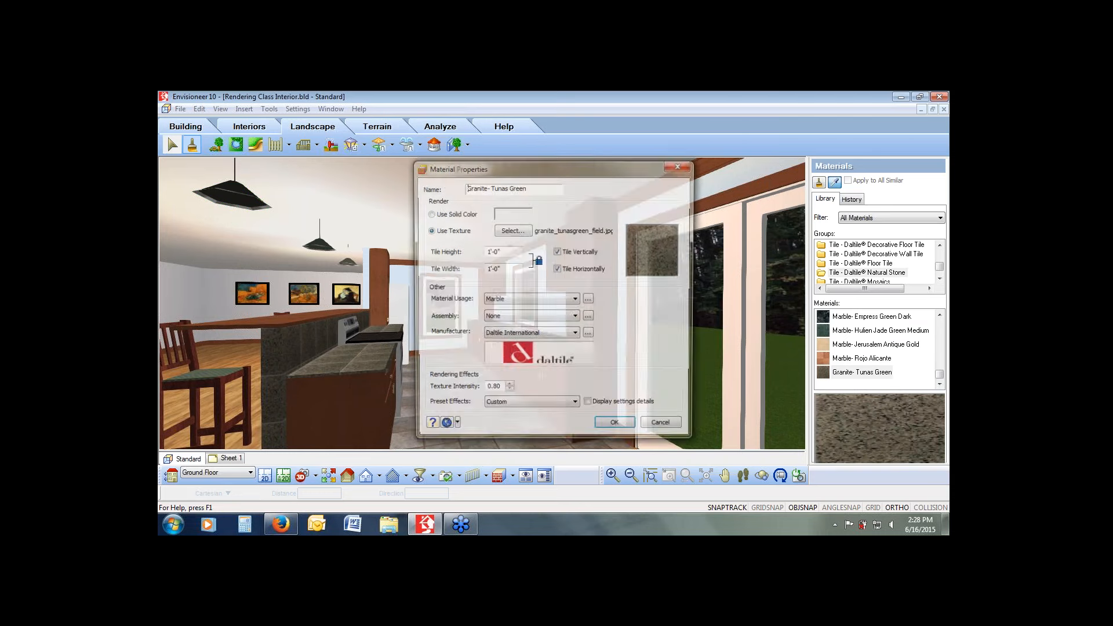
{"action": "left_click", "coordinate": [588, 405]}
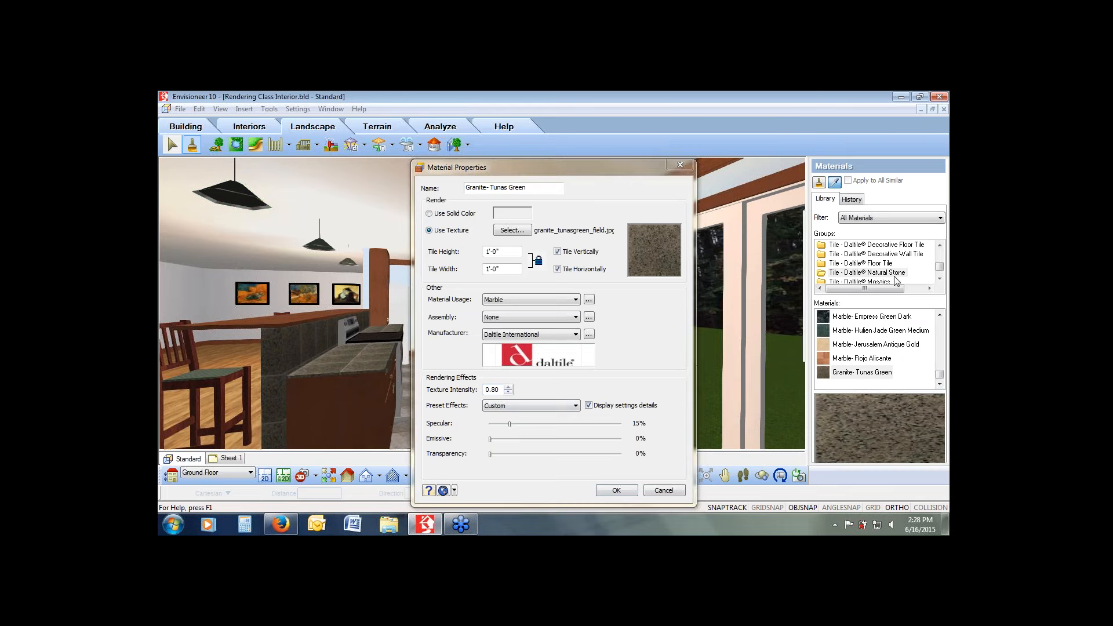
Accept the Granite- Tunas Green material properties and finish the material painting command.
{"action": "left_click", "coordinate": [844, 264]}
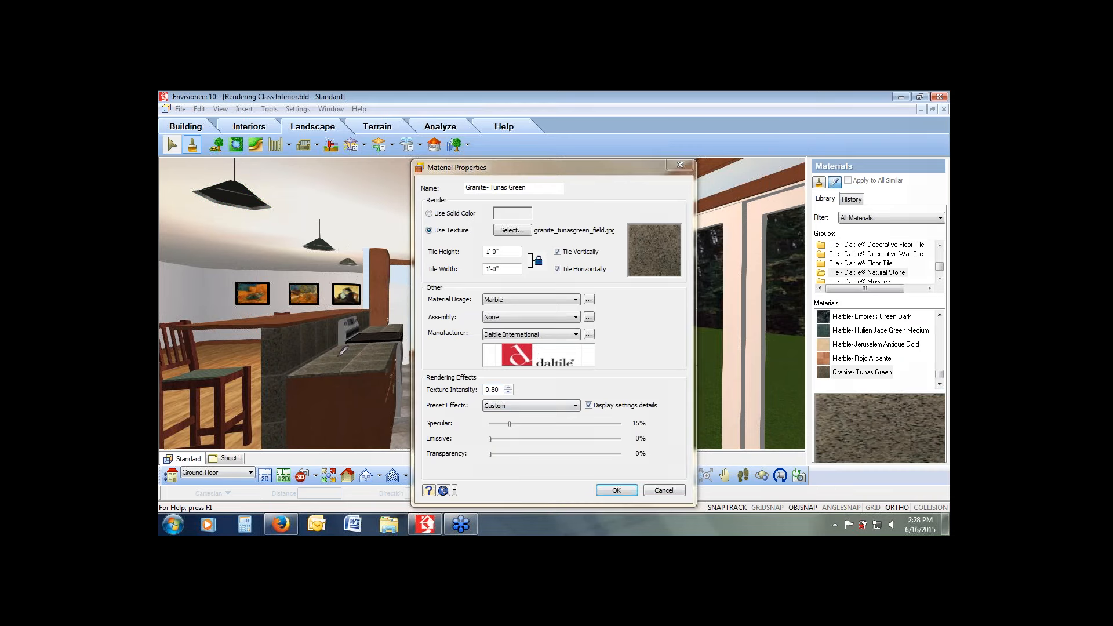
{"action": "mouse_move", "coordinate": [322, 245]}
{"action": "left_mouse_down"}
{"action": "mouse_move", "coordinate": [364, 339]}
{"action": "mouse_move", "coordinate": [400, 318]}
{"action": "mouse_move", "coordinate": [323, 330]}
{"action": "mouse_move", "coordinate": [392, 280]}
{"action": "mouse_move", "coordinate": [377, 282]}
{"action": "mouse_move", "coordinate": [394, 287]}
{"action": "left_mouse_up"}
{"action": "key", "text": "Escape"}
{"action": "left_click", "coordinate": [618, 491]}
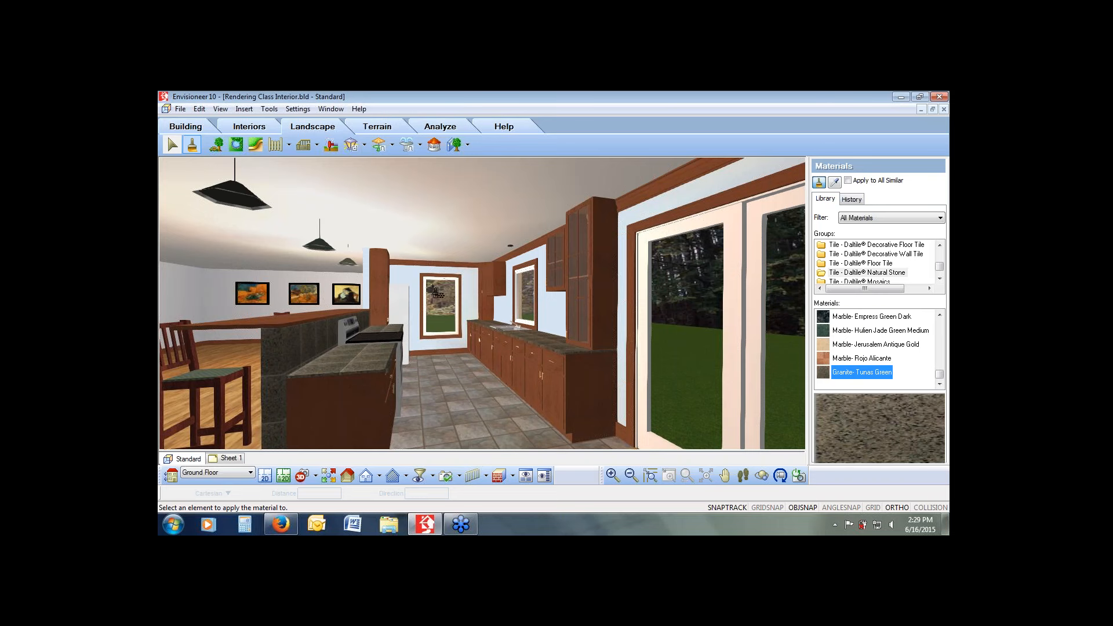
{"action": "right_click", "coordinate": [436, 356]}
{"action": "left_click", "coordinate": [463, 361]}
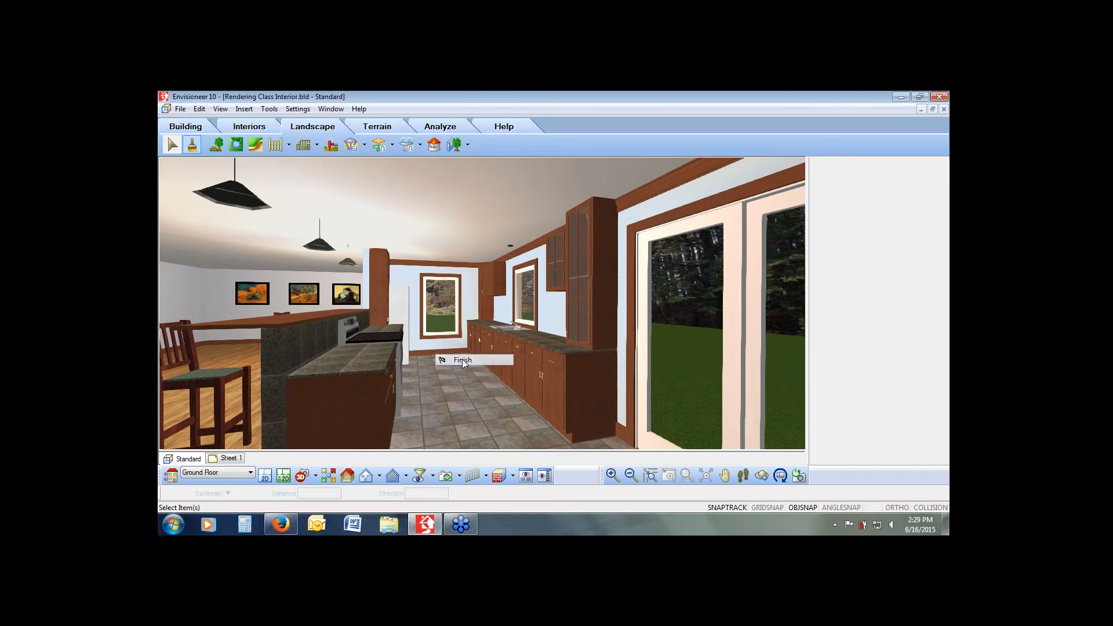
Display the interior's 2D plan and return to the Camera1 view of the kitchen.
{"action": "left_click", "coordinate": [936, 112]}
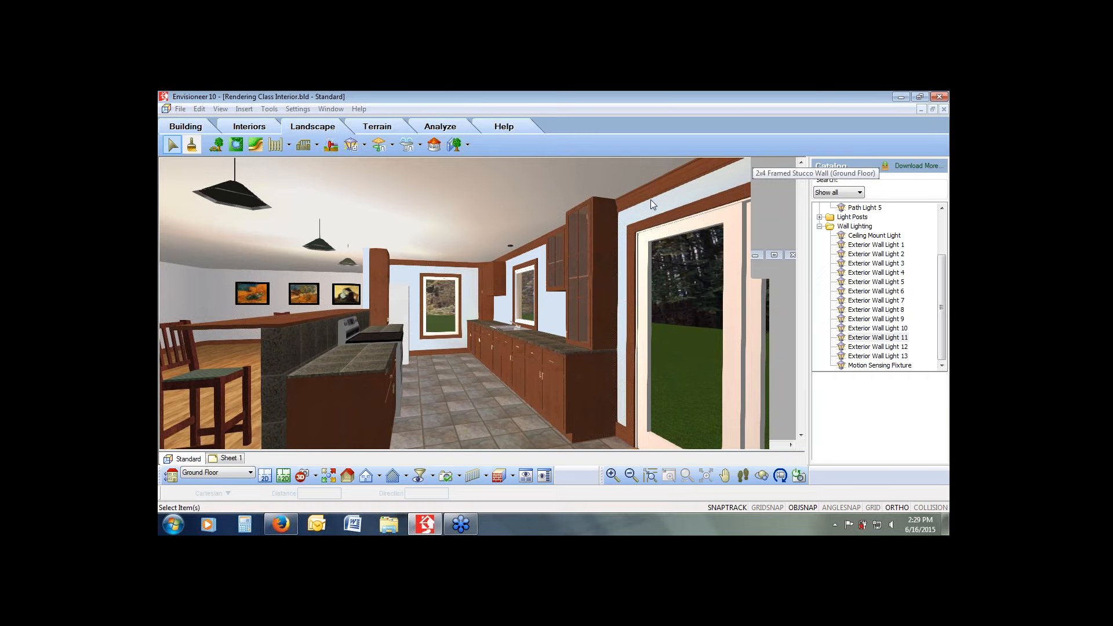
{"action": "left_click", "coordinate": [267, 475]}
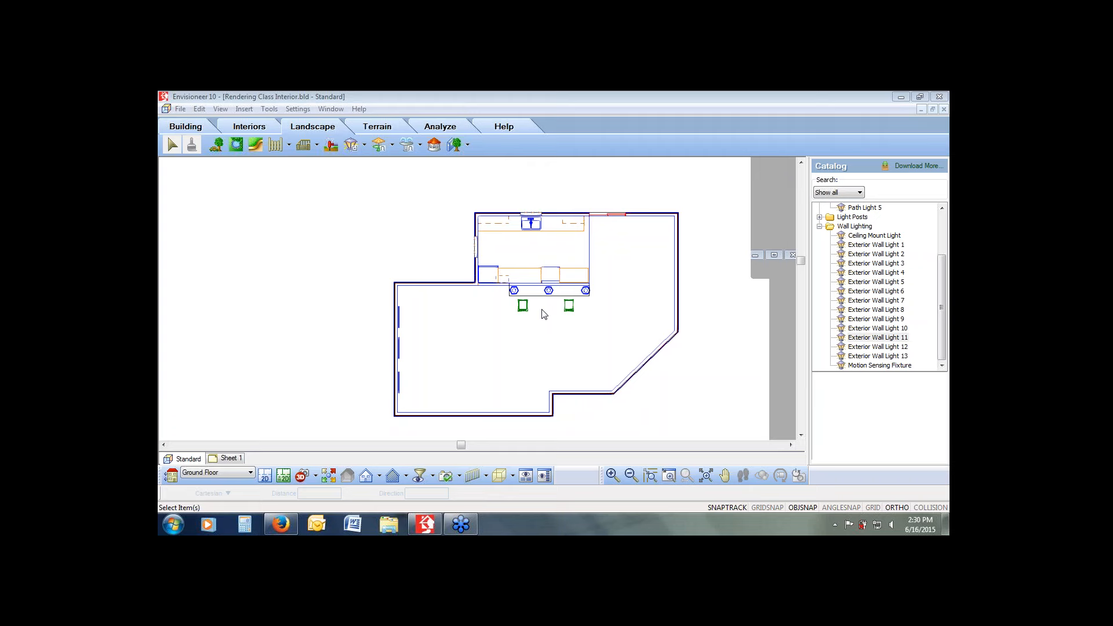
{"action": "left_click", "coordinate": [315, 476]}
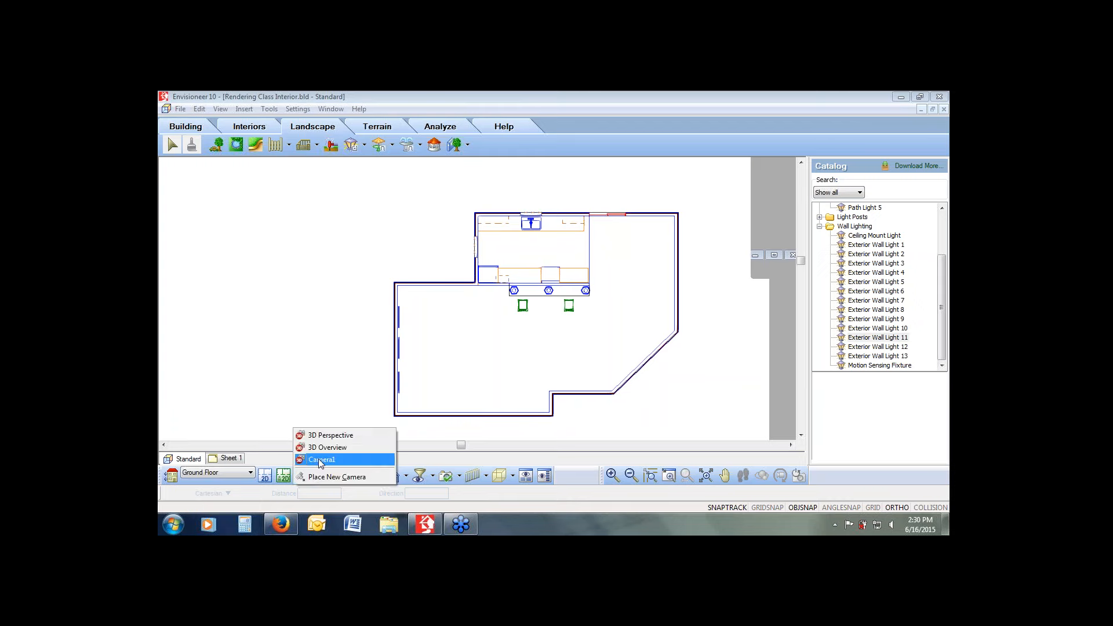
{"action": "left_click", "coordinate": [320, 461]}
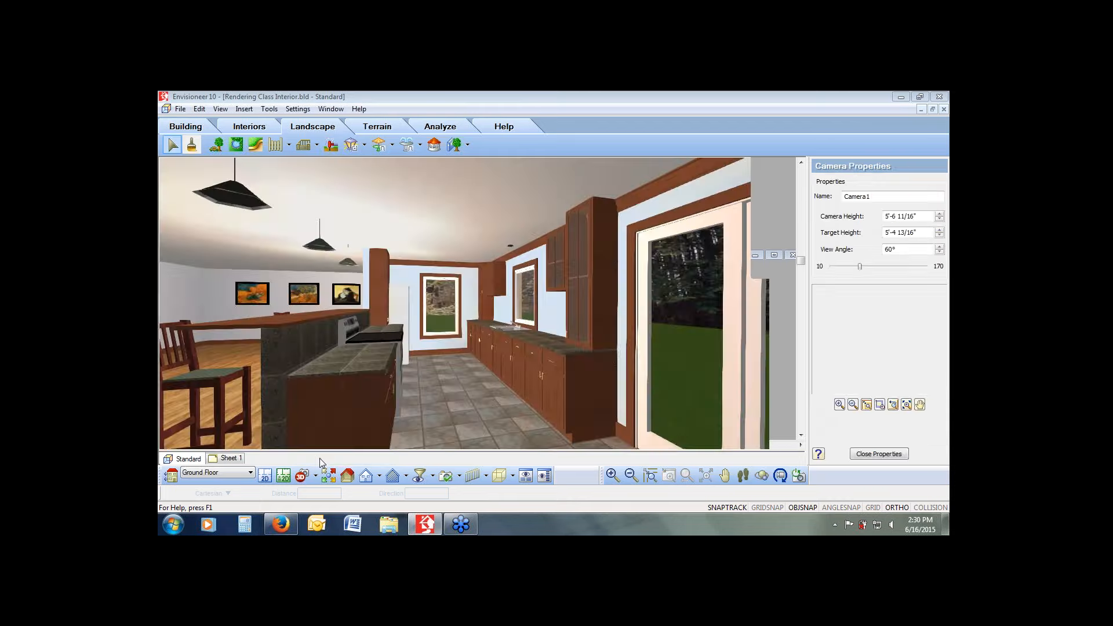
View the exterior project in 2D plan and 3D, and return to the Rendering Class Interior standard view.
{"action": "left_click", "coordinate": [331, 109]}
{"action": "left_click", "coordinate": [337, 185]}
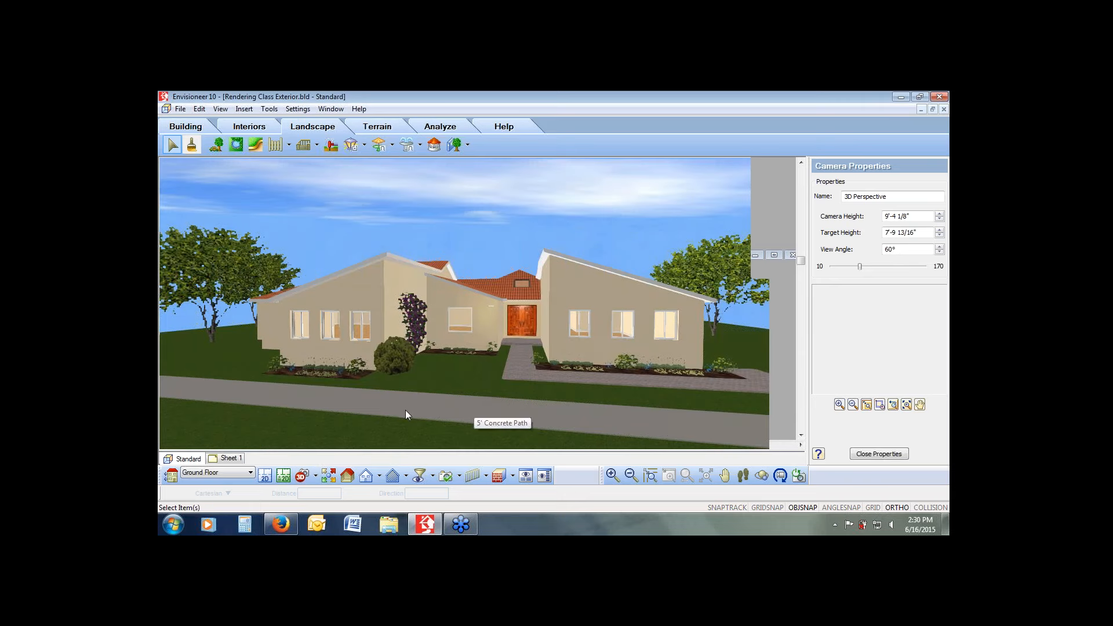
{"action": "left_click", "coordinate": [267, 478]}
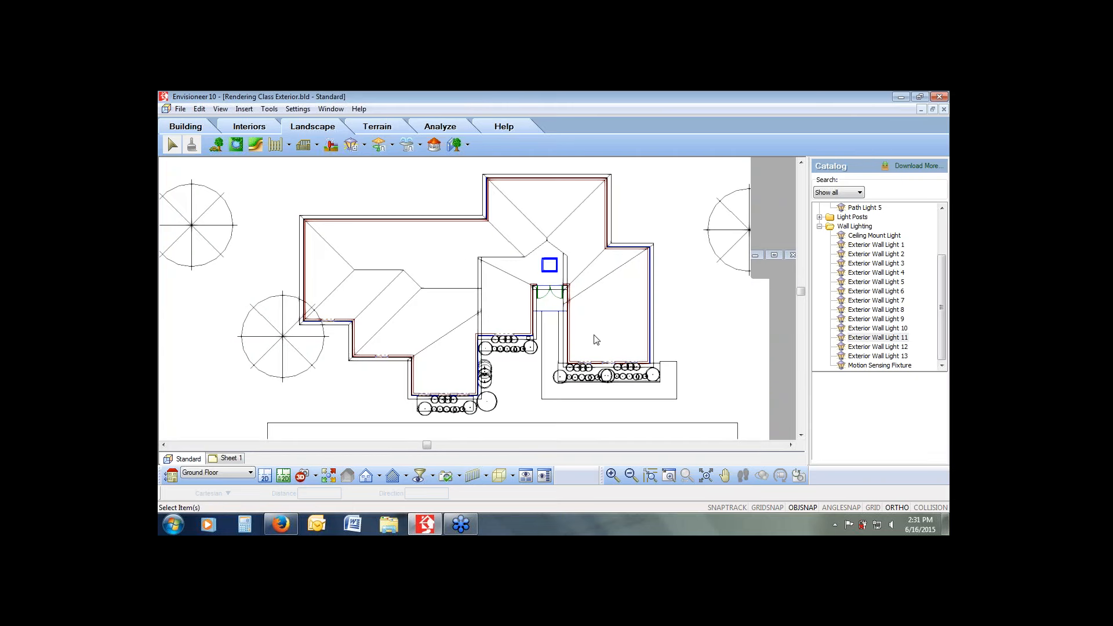
{"action": "left_click", "coordinate": [313, 478]}
{"action": "left_click", "coordinate": [322, 451]}
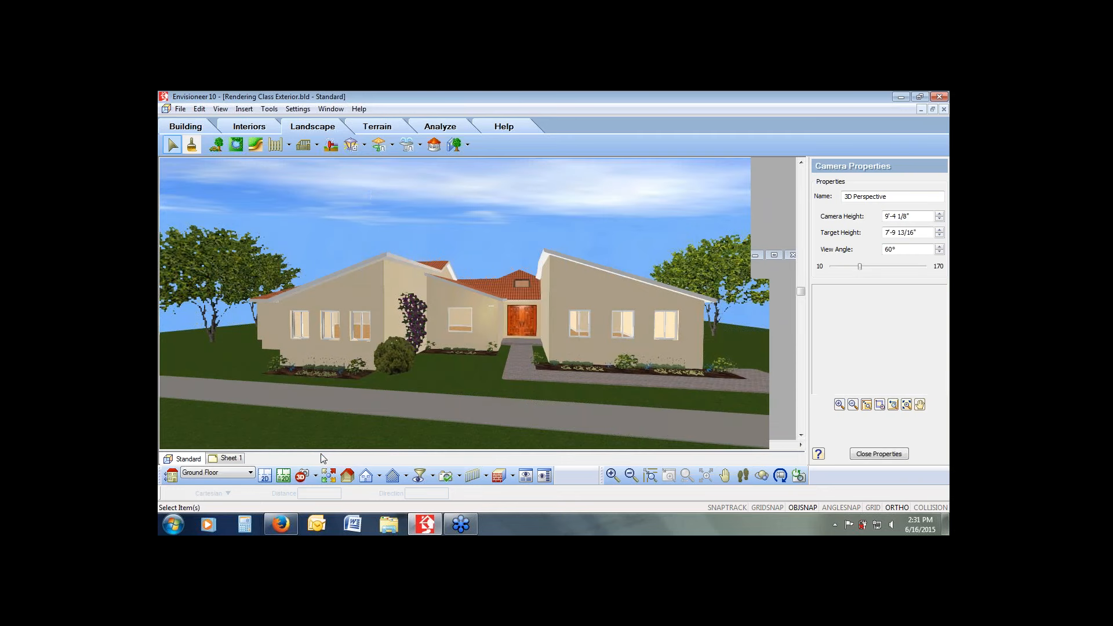
{"action": "left_click", "coordinate": [331, 109]}
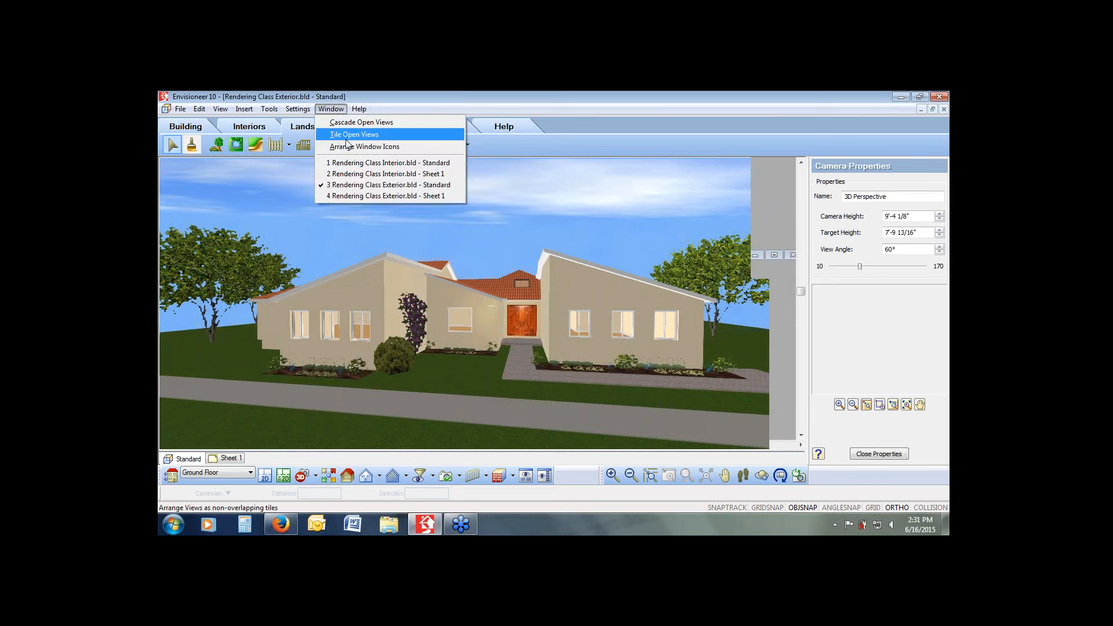
{"action": "left_click", "coordinate": [352, 165]}
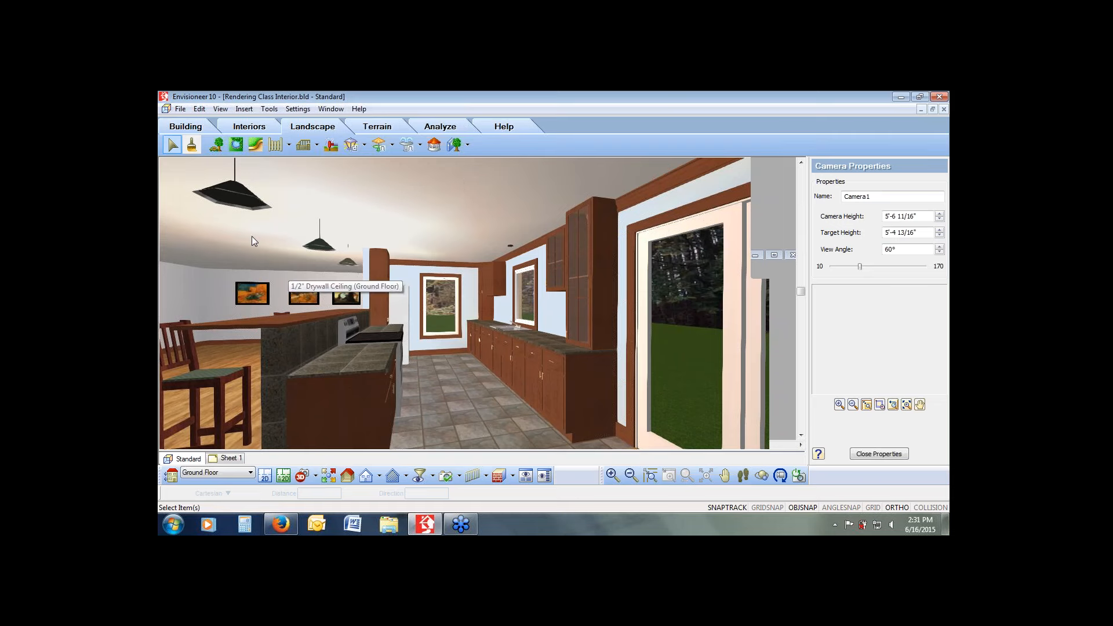
Open 3D RealView for Camera1 and set the ray trace quality to Level 3 - Medium (moderate).
{"action": "left_click", "coordinate": [221, 109]}
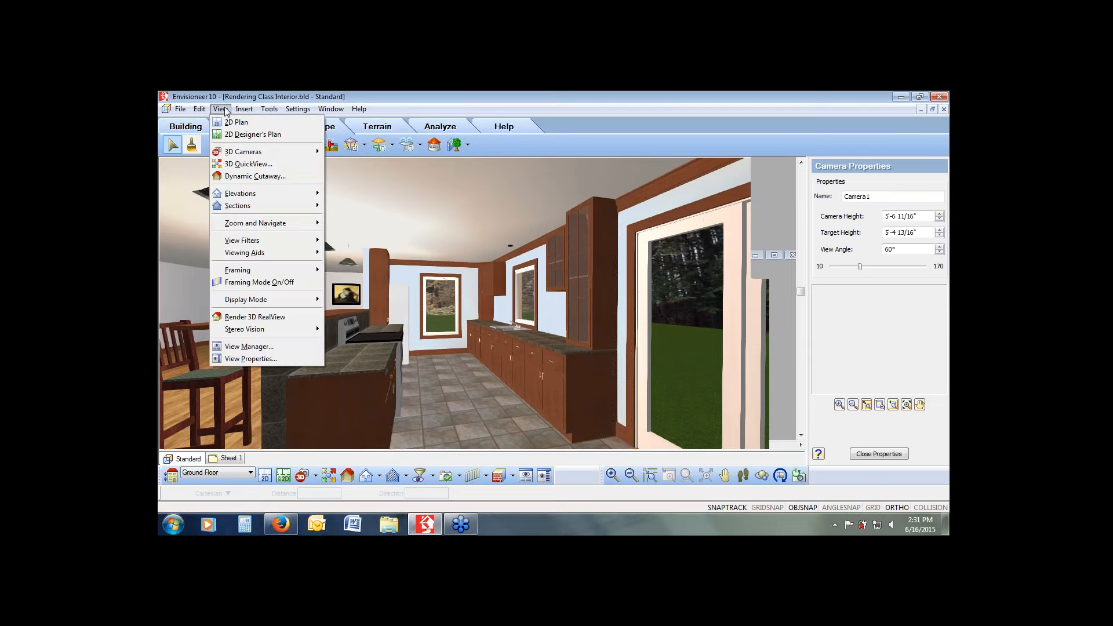
{"action": "left_click", "coordinate": [251, 318]}
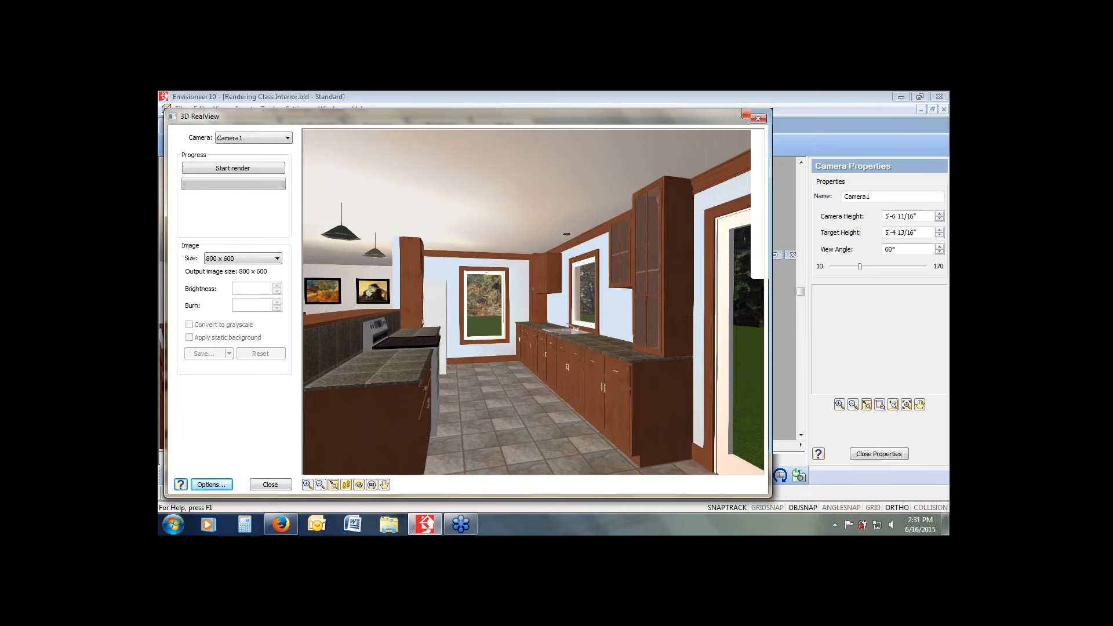
{"action": "left_click", "coordinate": [212, 484]}
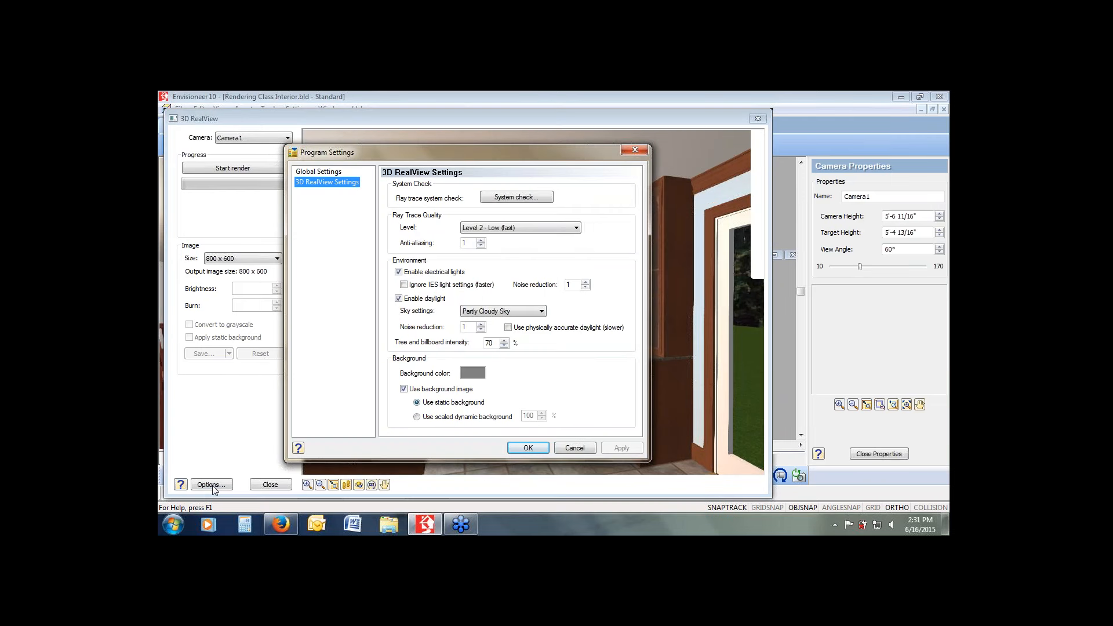
{"action": "left_click", "coordinate": [509, 228]}
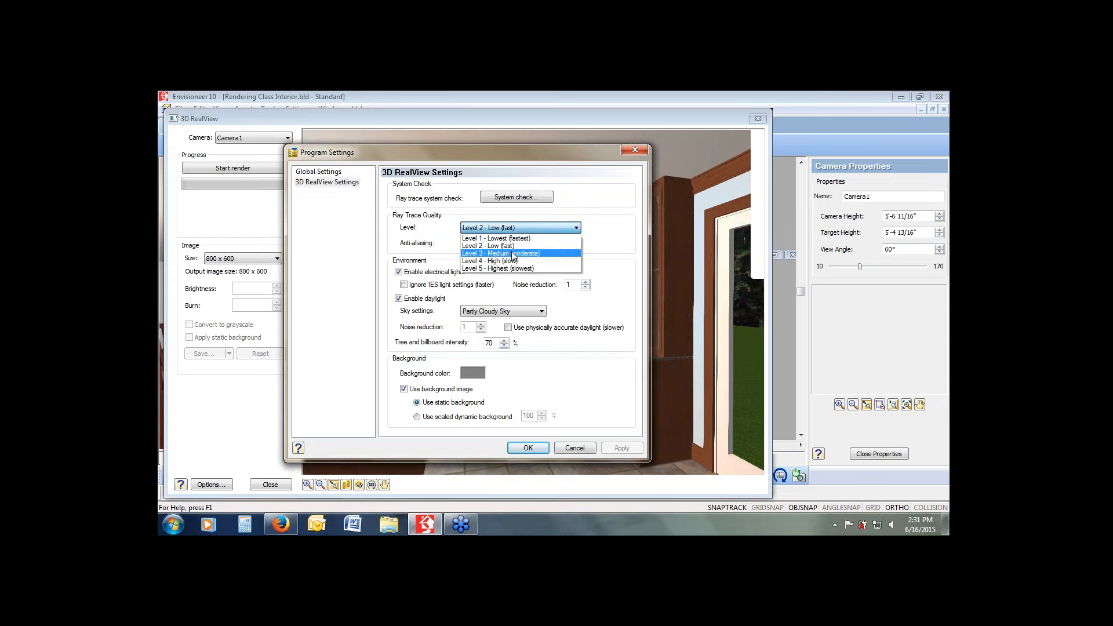
{"action": "left_click", "coordinate": [513, 256]}
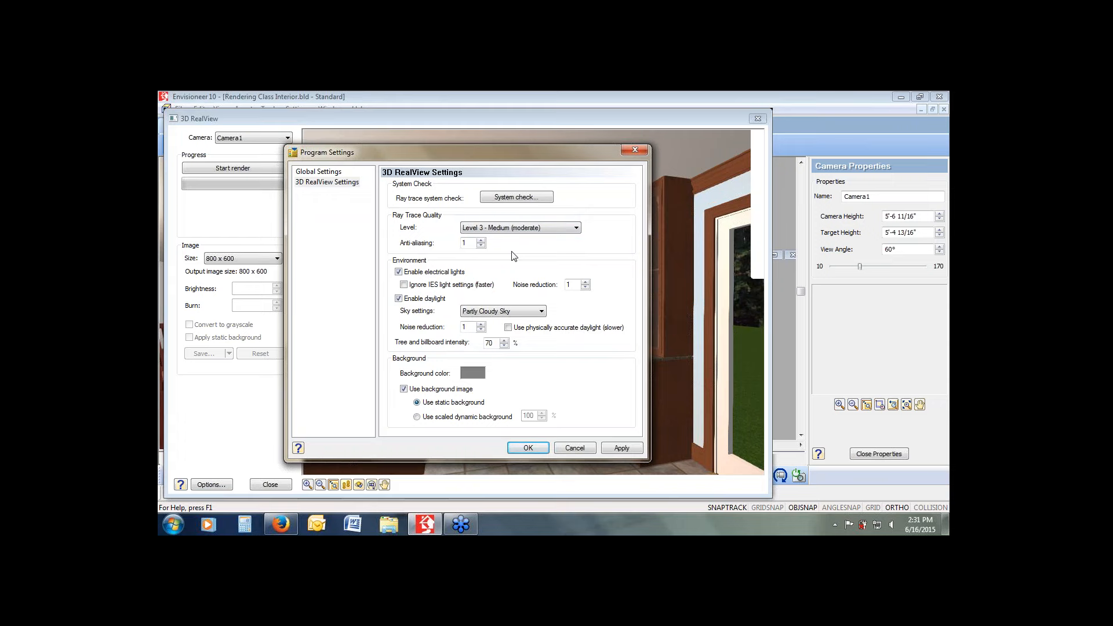
Set anti-aliasing to 5 and turn on ignoring IES light settings for the electrical lights.
{"action": "left_click", "coordinate": [482, 241]}
{"action": "left_click", "coordinate": [482, 241]}
{"action": "left_click", "coordinate": [482, 241]}
{"action": "left_click", "coordinate": [481, 242]}
{"action": "left_click_drag", "start_coordinate": [487, 151], "coordinate": [559, 344]}
{"action": "left_click_drag", "start_coordinate": [546, 299], "coordinate": [506, 183]}
{"action": "left_click", "coordinate": [439, 305]}
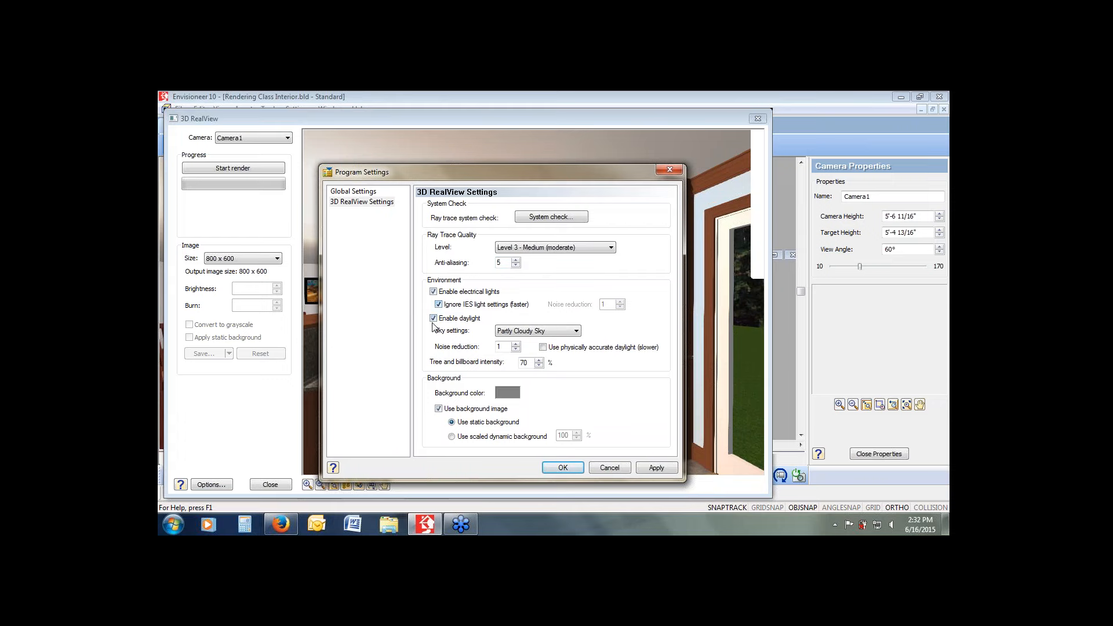
Set the daylight noise reduction to 15.
{"action": "left_click", "coordinate": [516, 344]}
{"action": "left_click", "coordinate": [516, 344]}
{"action": "left_click", "coordinate": [516, 344]}
{"action": "left_click", "coordinate": [516, 345]}
{"action": "left_click", "coordinate": [516, 344]}
{"action": "left_click", "coordinate": [516, 344]}
{"action": "type", "text": "15"}
Lower anti-aliasing to 3 and apply the 3D RealView settings.
{"action": "left_click", "coordinate": [516, 266]}
{"action": "left_click", "coordinate": [516, 267]}
{"action": "left_click_drag", "start_coordinate": [572, 170], "coordinate": [507, 166]}
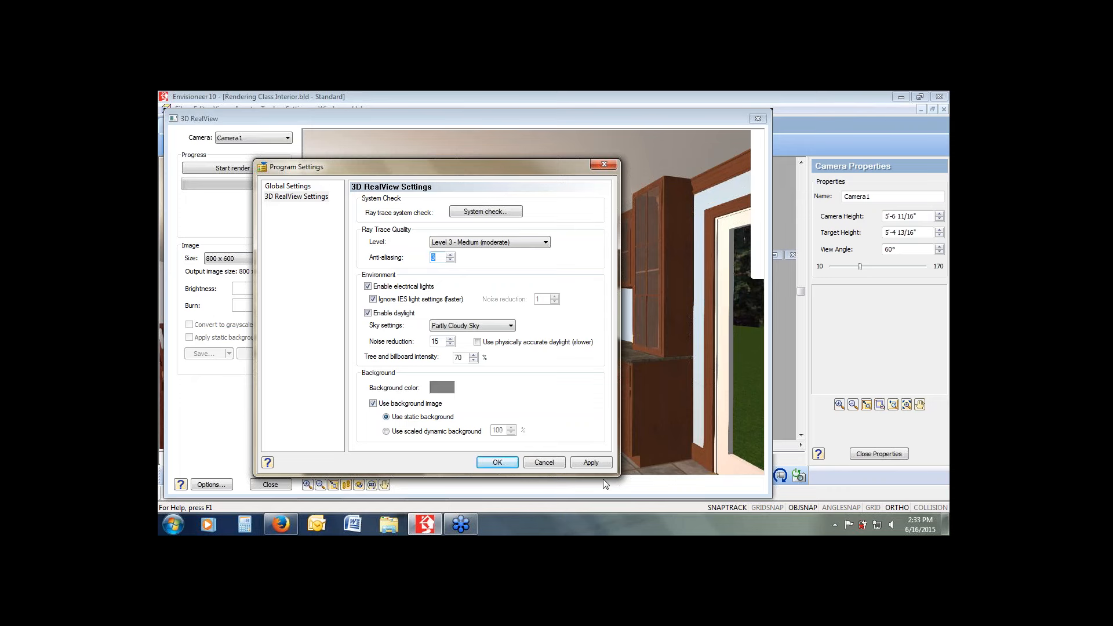
{"action": "left_click", "coordinate": [603, 464]}
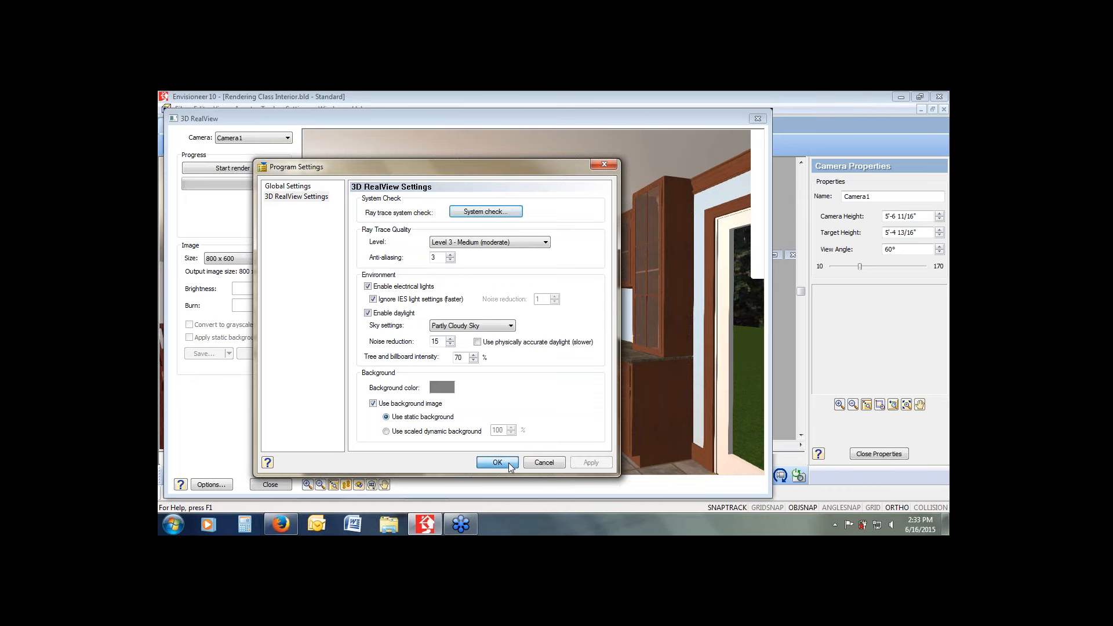
{"action": "left_click", "coordinate": [498, 463]}
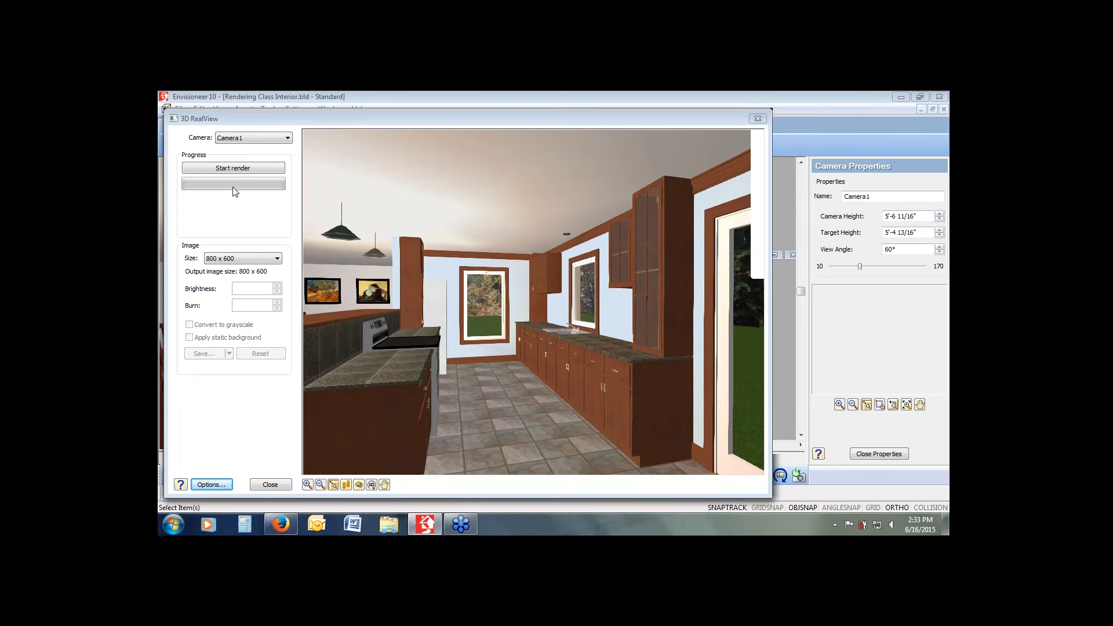
Start the 800 x 600 ray trace render of the Camera1 kitchen view.
{"action": "left_click", "coordinate": [228, 169]}
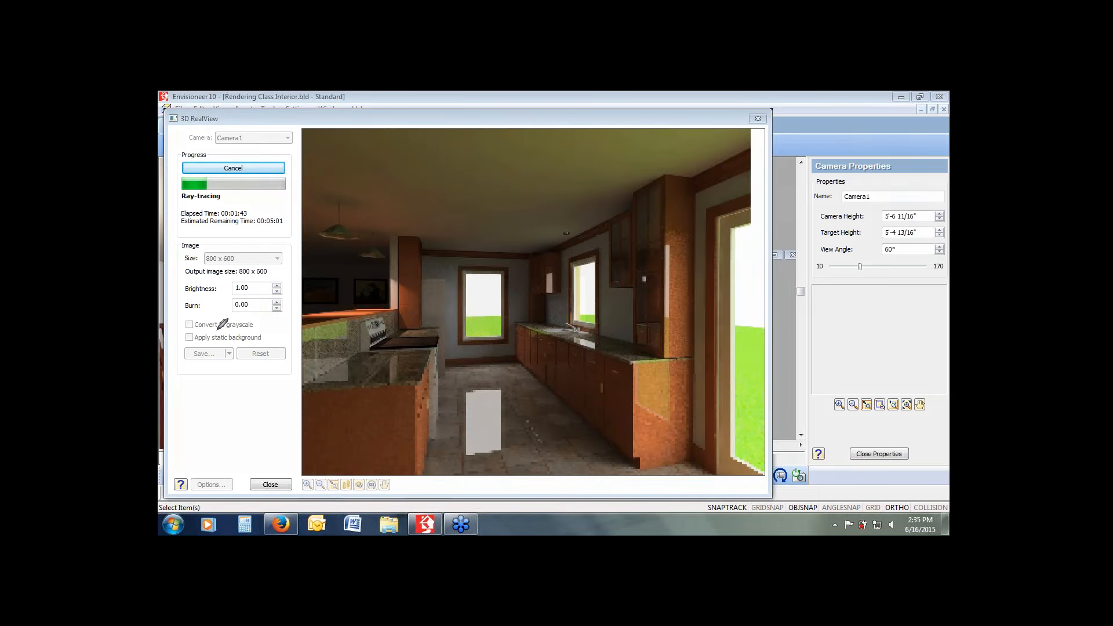
{"action": "left_click_drag", "start_coordinate": [182, 335], "coordinate": [271, 342]}
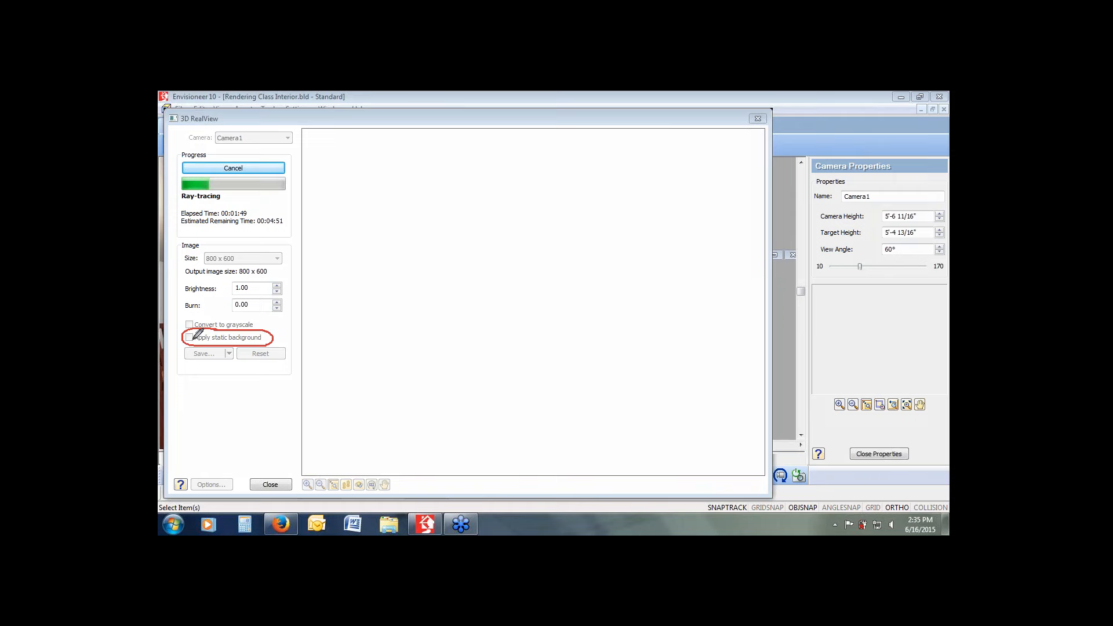
{"action": "left_click_drag", "start_coordinate": [188, 335], "coordinate": [199, 329]}
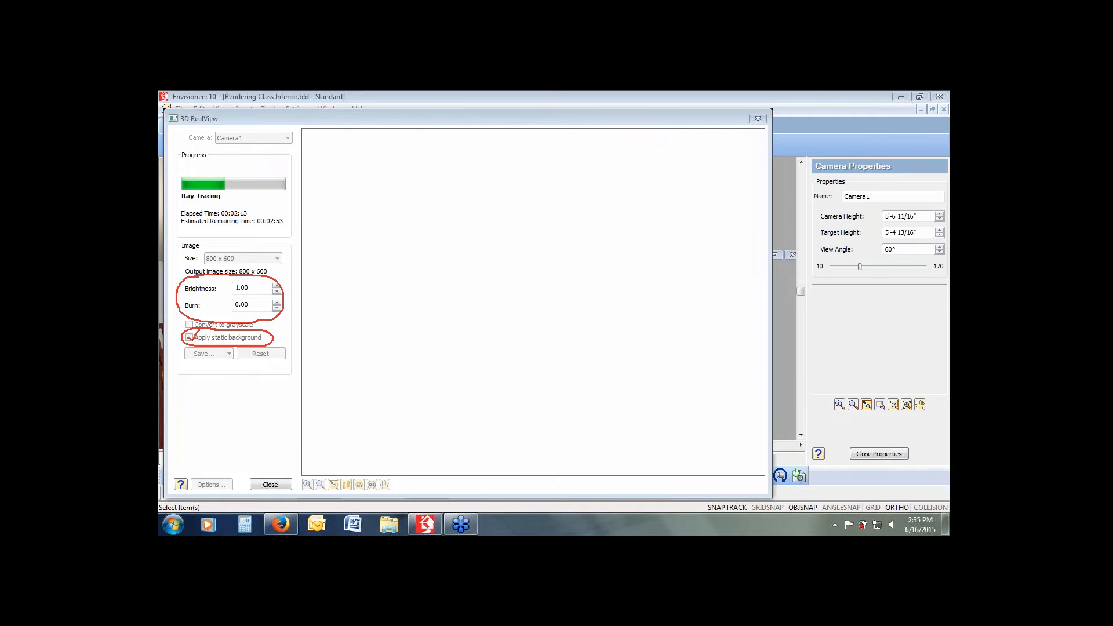
Set the rendered image's Brightness to 1.30 and Burn to 0.03.
{"action": "left_click", "coordinate": [277, 286]}
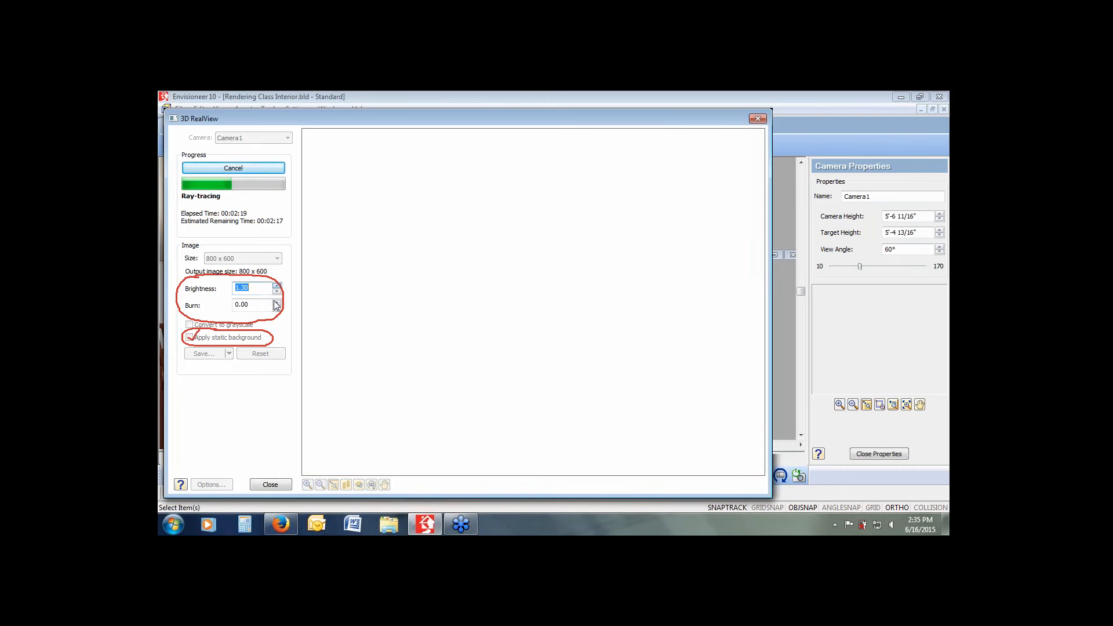
{"action": "left_click", "coordinate": [278, 311]}
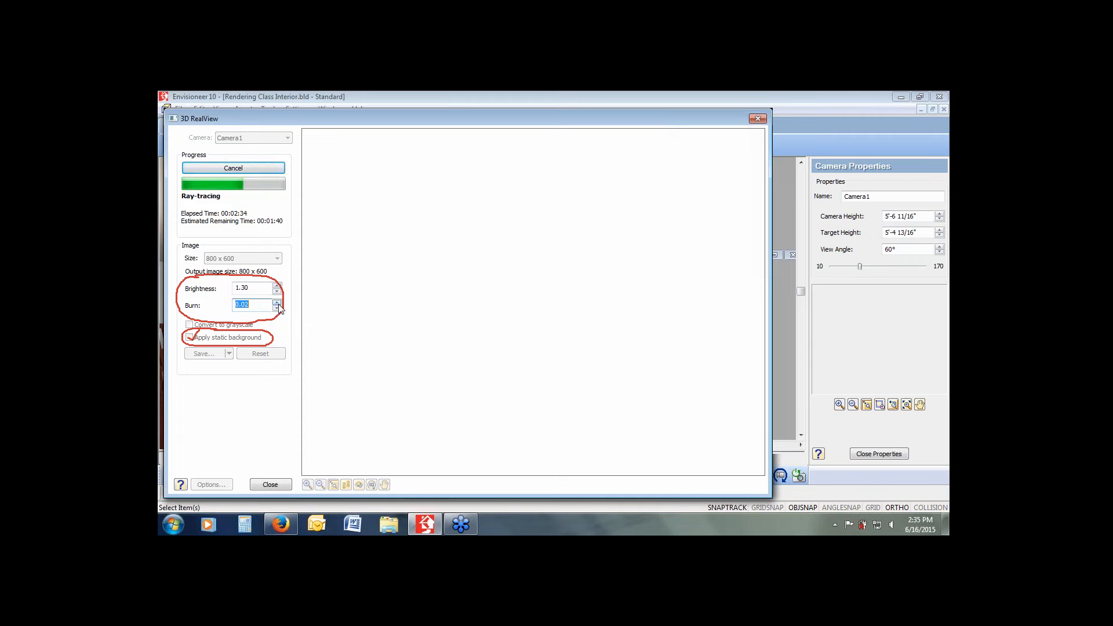
{"action": "left_click", "coordinate": [279, 304]}
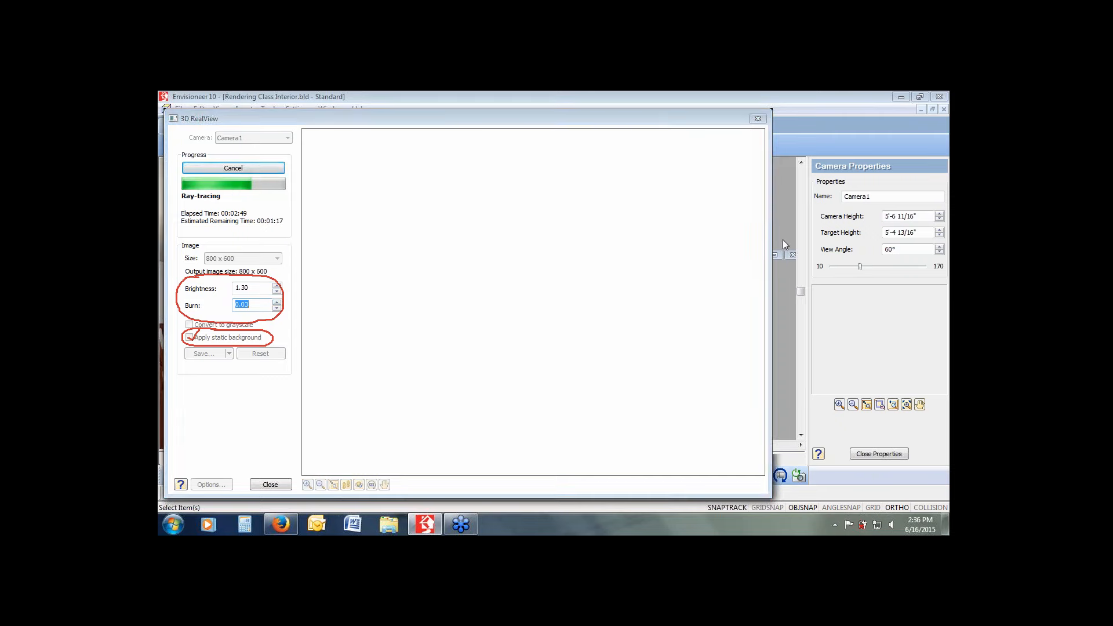
{"action": "left_click", "coordinate": [787, 266]}
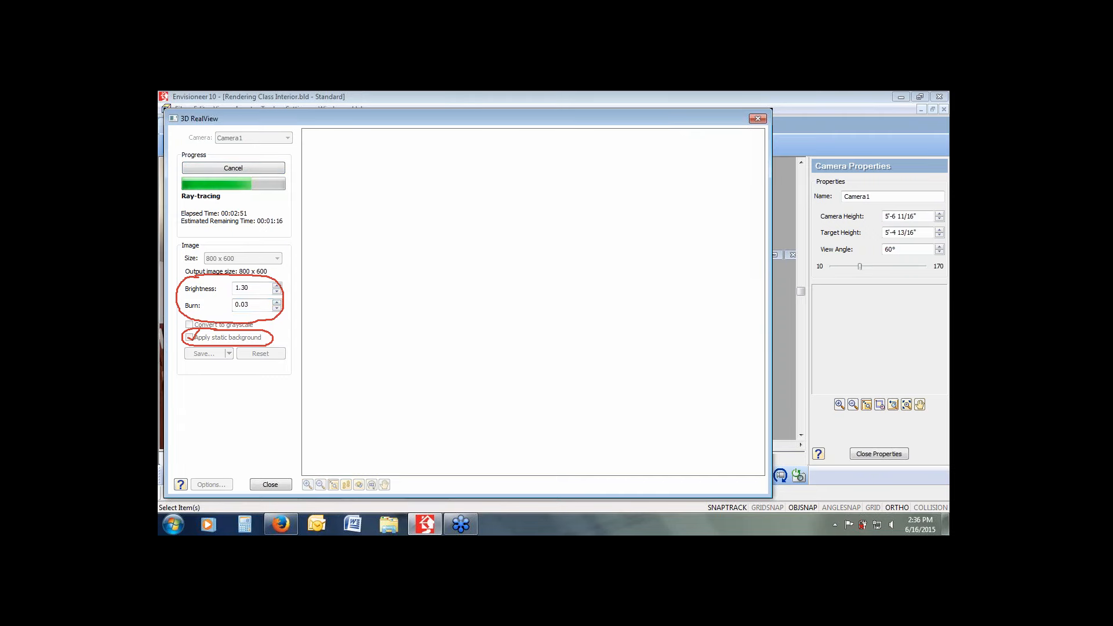
{"action": "mouse_move", "coordinate": [225, 343]}
{"action": "left_mouse_down"}
{"action": "mouse_move", "coordinate": [210, 337]}
{"action": "mouse_move", "coordinate": [242, 399]}
{"action": "mouse_move", "coordinate": [264, 379]}
{"action": "mouse_move", "coordinate": [268, 399]}
{"action": "left_mouse_up"}
{"action": "mouse_move", "coordinate": [227, 418]}
{"action": "left_mouse_down"}
{"action": "mouse_move", "coordinate": [236, 436]}
{"action": "mouse_move", "coordinate": [262, 417]}
{"action": "mouse_move", "coordinate": [268, 432]}
{"action": "mouse_move", "coordinate": [243, 364]}
{"action": "left_mouse_up"}
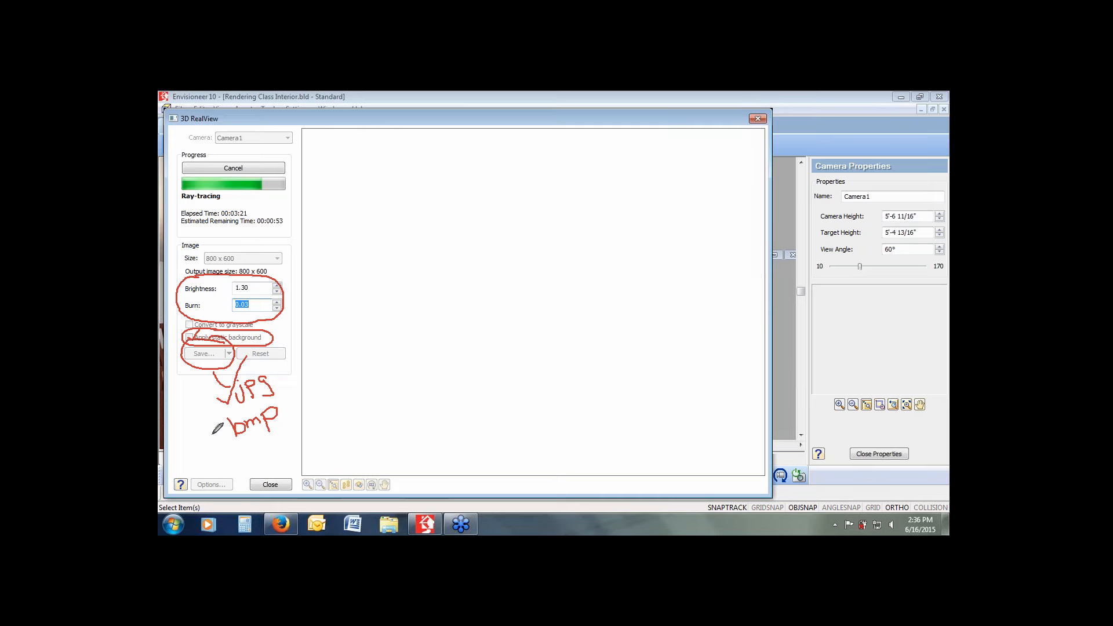
{"action": "left_click_drag", "start_coordinate": [218, 436], "coordinate": [228, 412]}
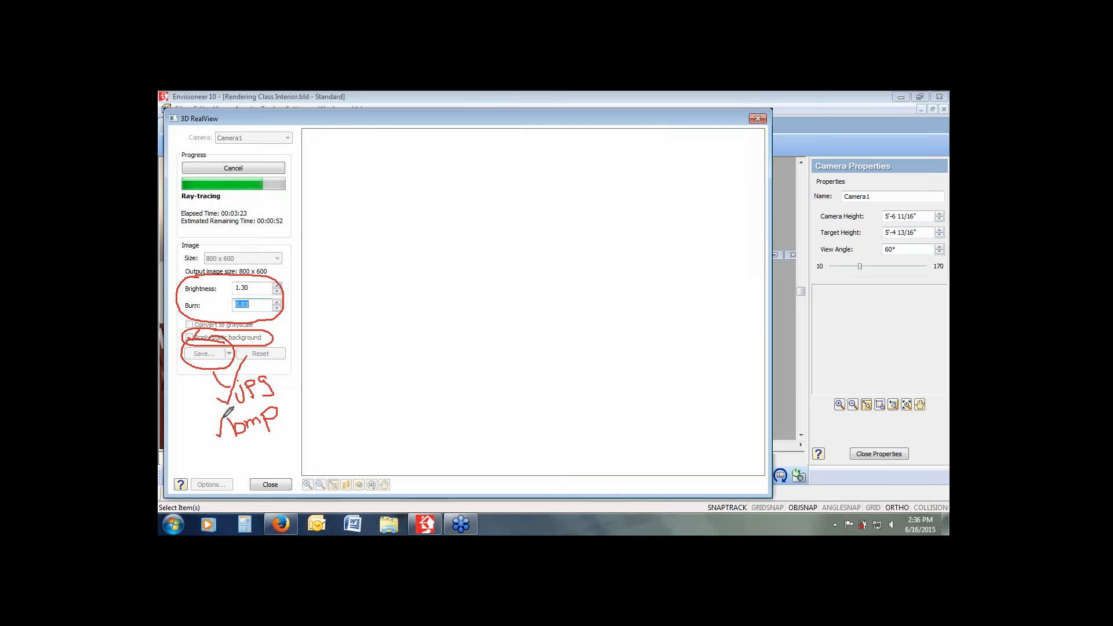
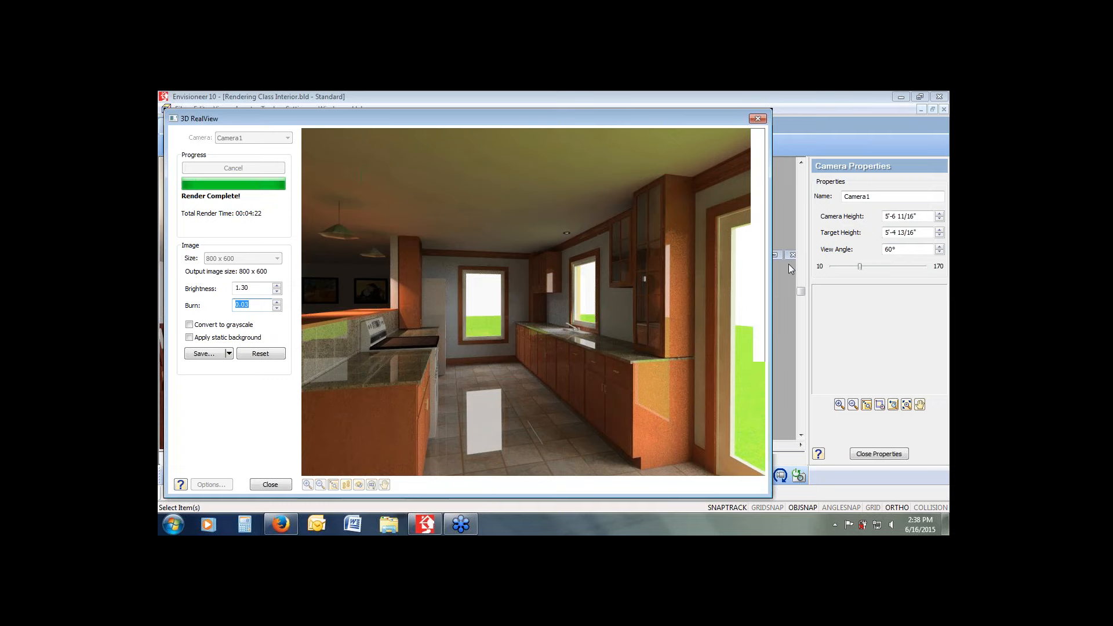
{"action": "mouse_move", "coordinate": [690, 217]}
{"action": "left_mouse_down"}
{"action": "mouse_move", "coordinate": [672, 216]}
{"action": "mouse_move", "coordinate": [653, 267]}
{"action": "mouse_move", "coordinate": [657, 355]}
{"action": "mouse_move", "coordinate": [697, 363]}
{"action": "mouse_move", "coordinate": [712, 323]}
{"action": "mouse_move", "coordinate": [702, 227]}
{"action": "left_mouse_up"}
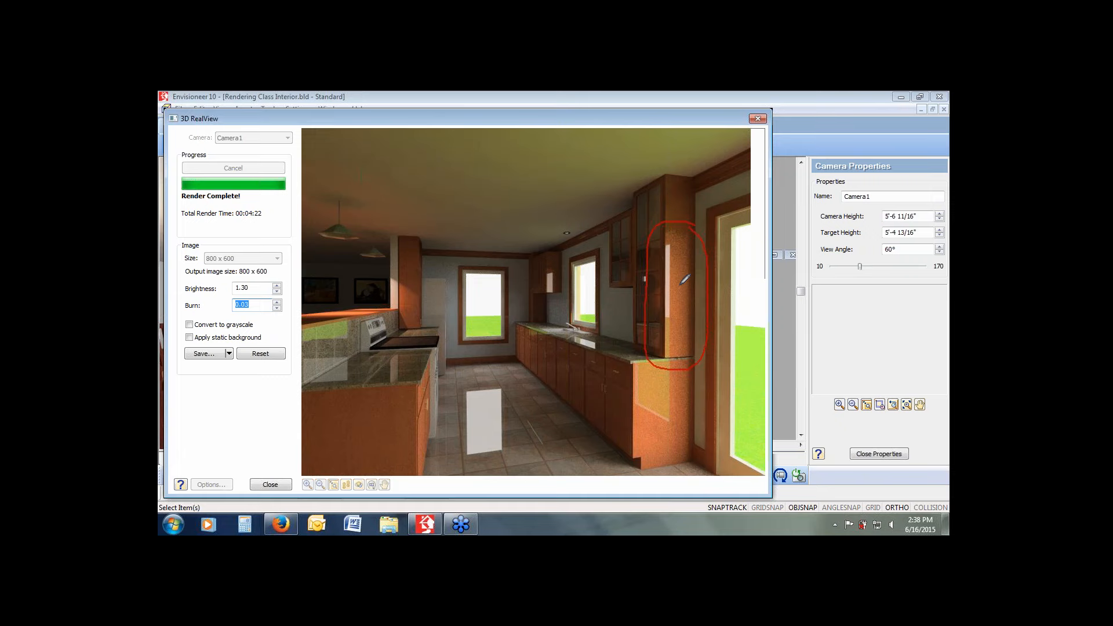
{"action": "mouse_move", "coordinate": [669, 196]}
{"action": "left_mouse_down"}
{"action": "mouse_move", "coordinate": [683, 200]}
{"action": "mouse_move", "coordinate": [676, 208]}
{"action": "left_mouse_up"}
Return to the normal non-drawing mode and raise the rendered kitchen image's Brightness to 2.40.
{"action": "right_click", "coordinate": [272, 306]}
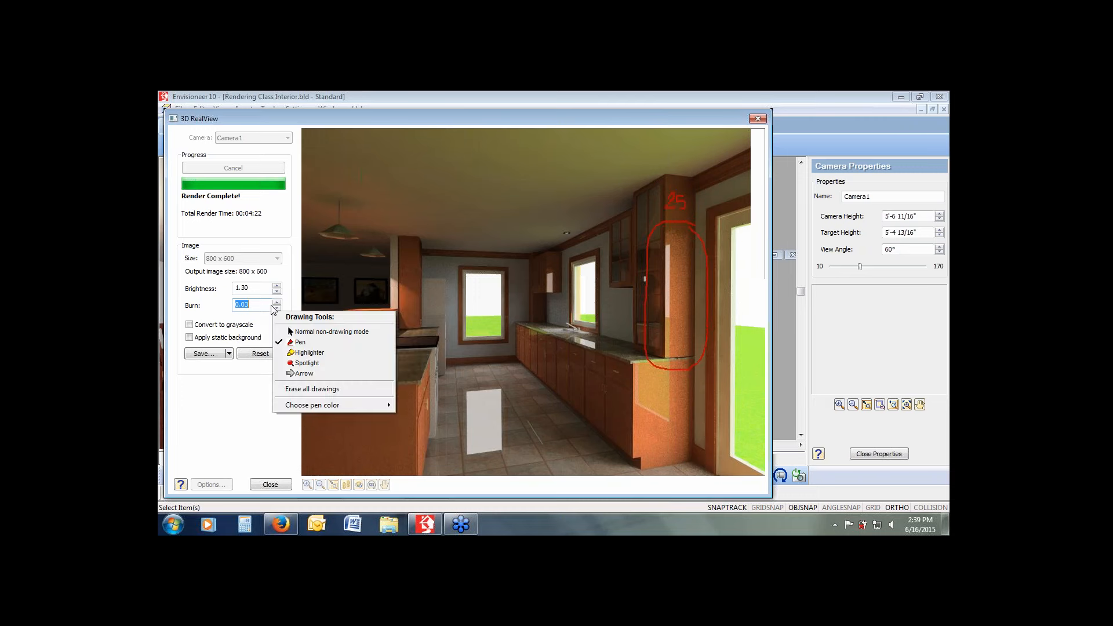
{"action": "left_click", "coordinate": [294, 330]}
{"action": "left_click", "coordinate": [277, 285]}
{"action": "left_click", "coordinate": [277, 285]}
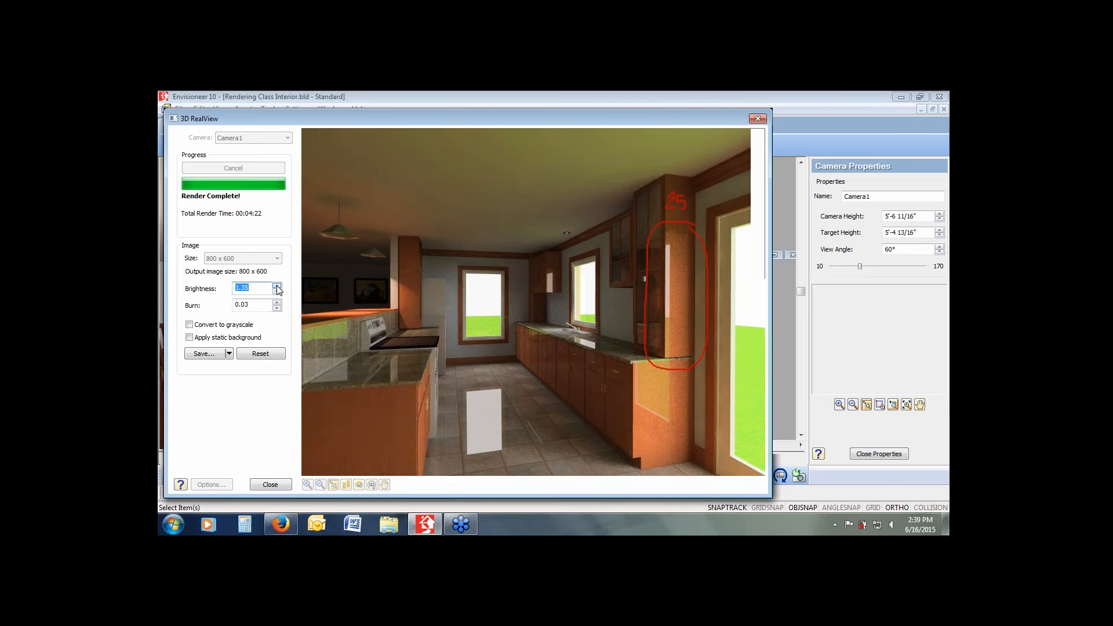
{"action": "left_click", "coordinate": [277, 285]}
{"action": "left_click", "coordinate": [276, 285]}
{"action": "left_click", "coordinate": [278, 286]}
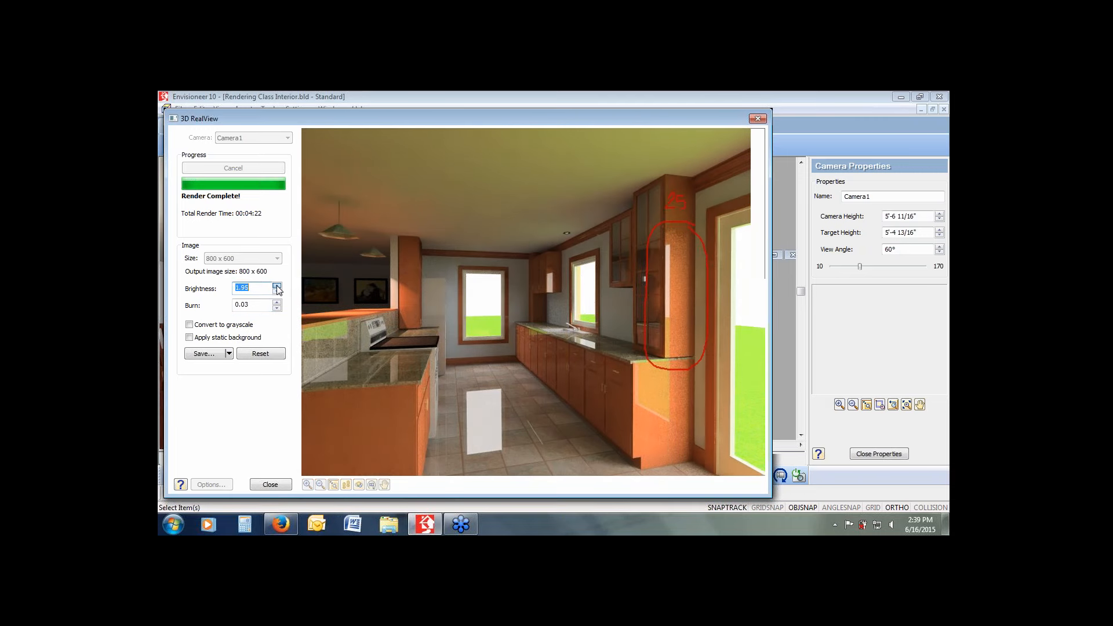
{"action": "left_click", "coordinate": [277, 285]}
{"action": "left_click", "coordinate": [276, 287]}
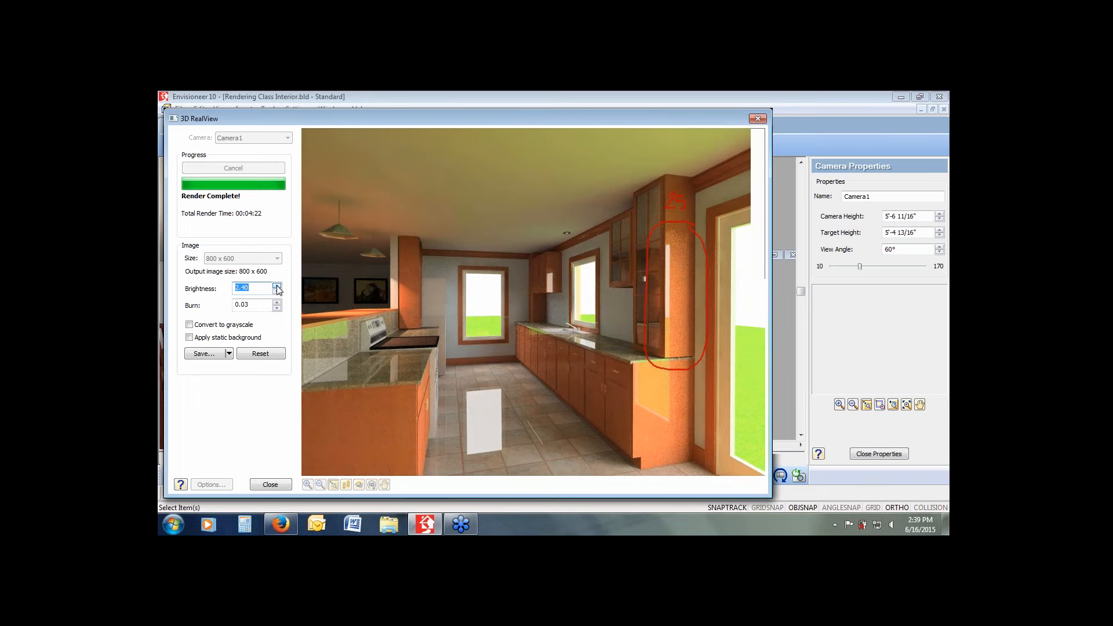
Lower the rendered image's Brightness to 1.60 and apply the static background.
{"action": "left_click", "coordinate": [277, 292]}
{"action": "left_click", "coordinate": [276, 293]}
{"action": "left_click", "coordinate": [277, 292]}
{"action": "left_click", "coordinate": [276, 292]}
{"action": "left_click", "coordinate": [277, 292]}
{"action": "left_click", "coordinate": [276, 293]}
{"action": "left_click", "coordinate": [277, 293]}
{"action": "left_click", "coordinate": [277, 292]}
{"action": "left_click", "coordinate": [276, 292]}
{"action": "left_click", "coordinate": [277, 292]}
{"action": "left_click", "coordinate": [277, 293]}
{"action": "left_click", "coordinate": [277, 292]}
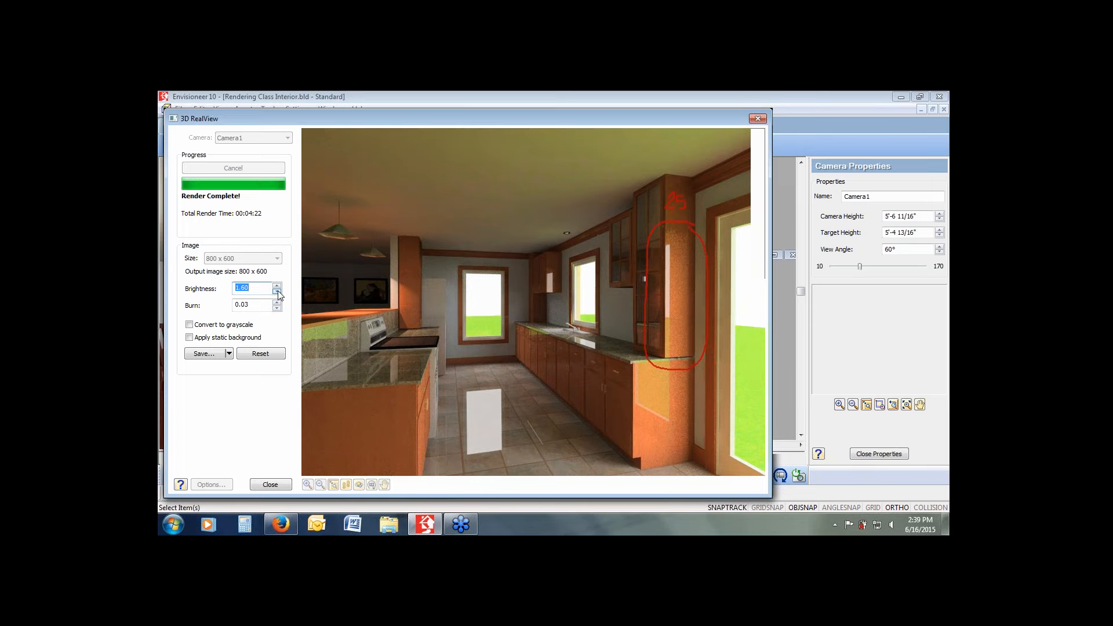
{"action": "left_click", "coordinate": [190, 339]}
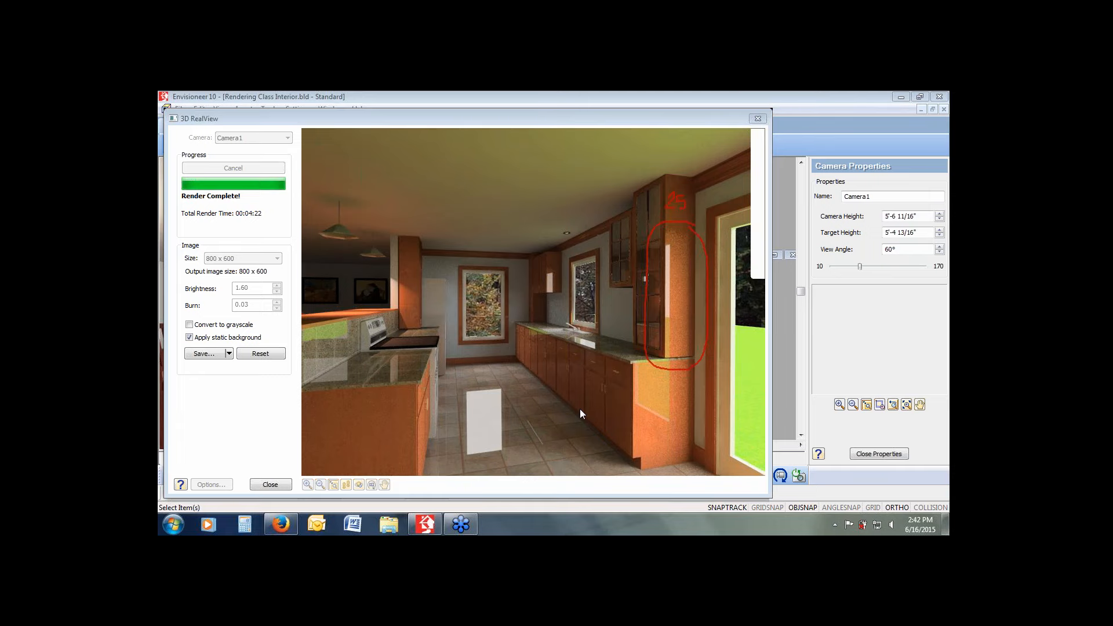
Switch to Firefox, open the Gallery page of the Cadsoft website and examine its exterior renderings.
{"action": "key", "text": "alt+Tab"}
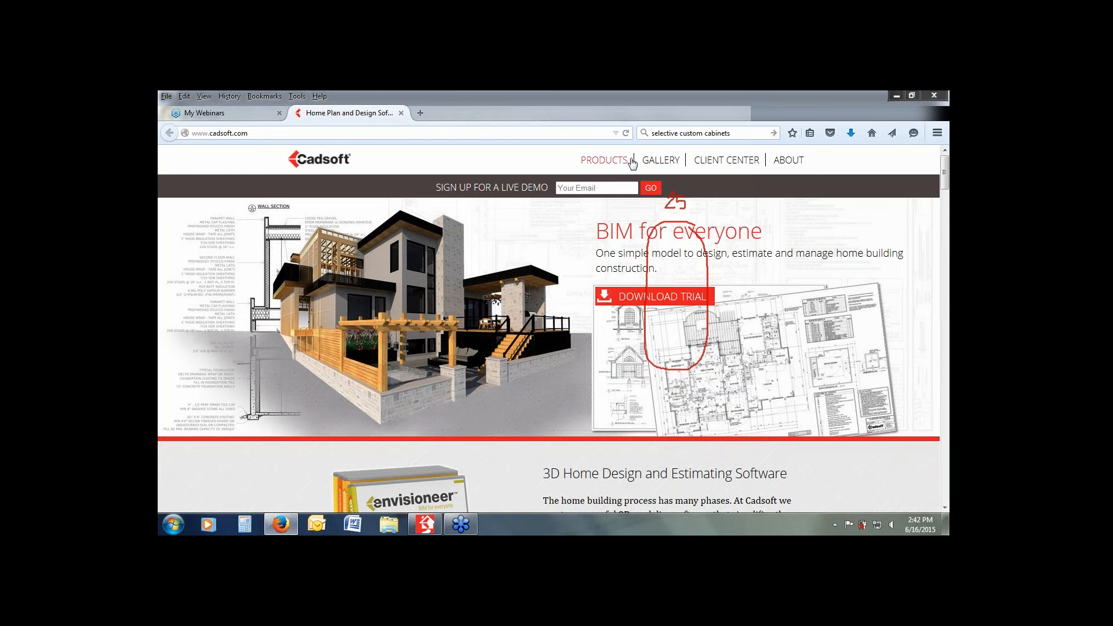
{"action": "left_click", "coordinate": [664, 165]}
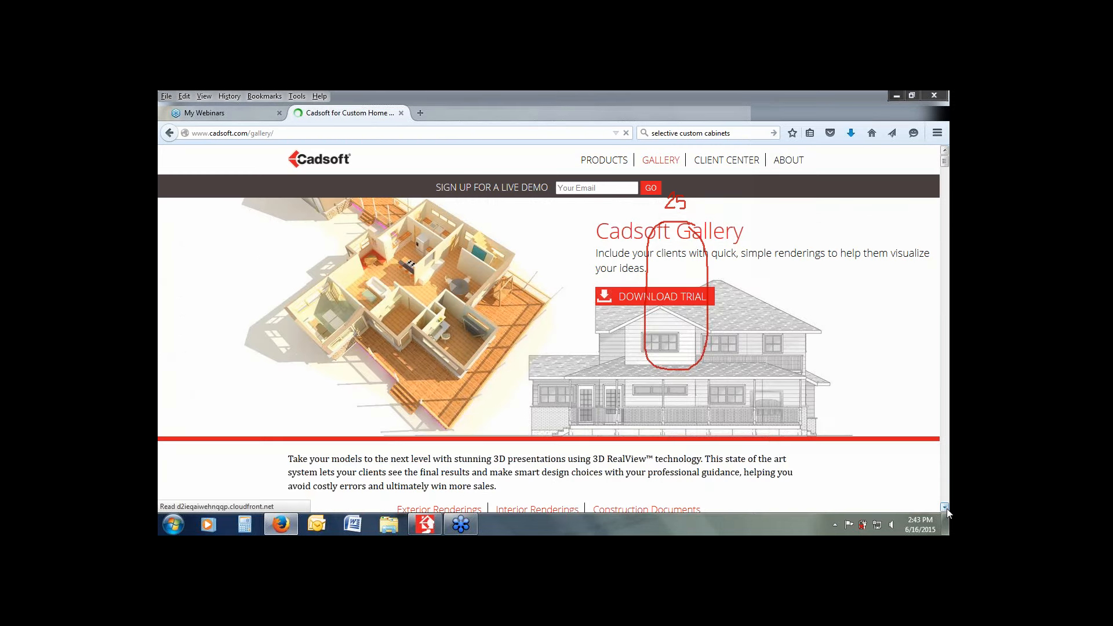
{"action": "left_click", "coordinate": [945, 507]}
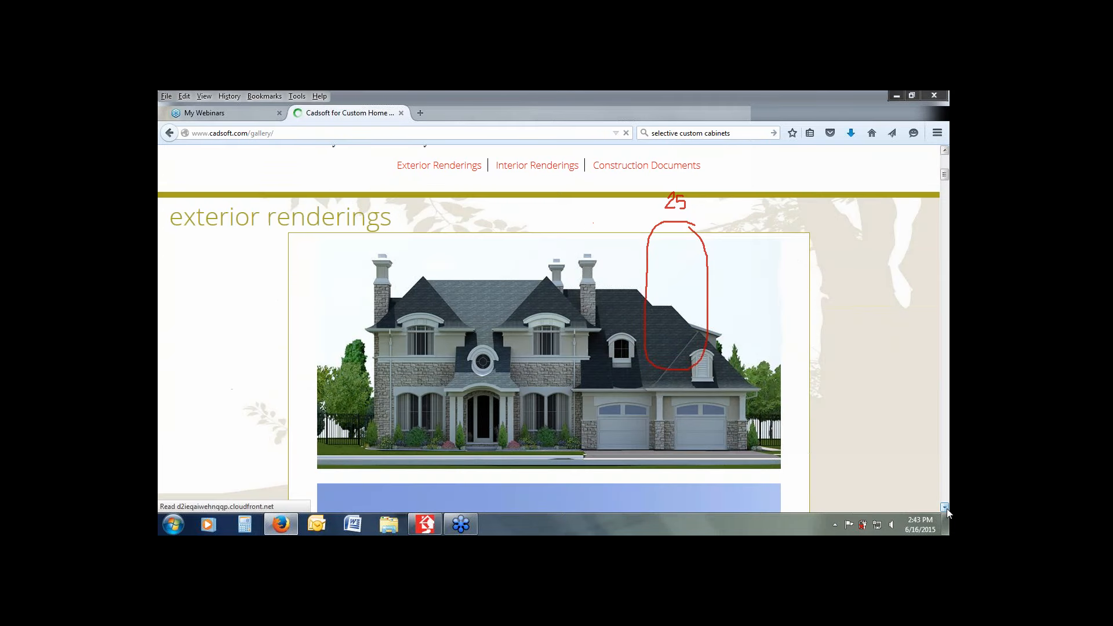
{"action": "left_click", "coordinate": [945, 508]}
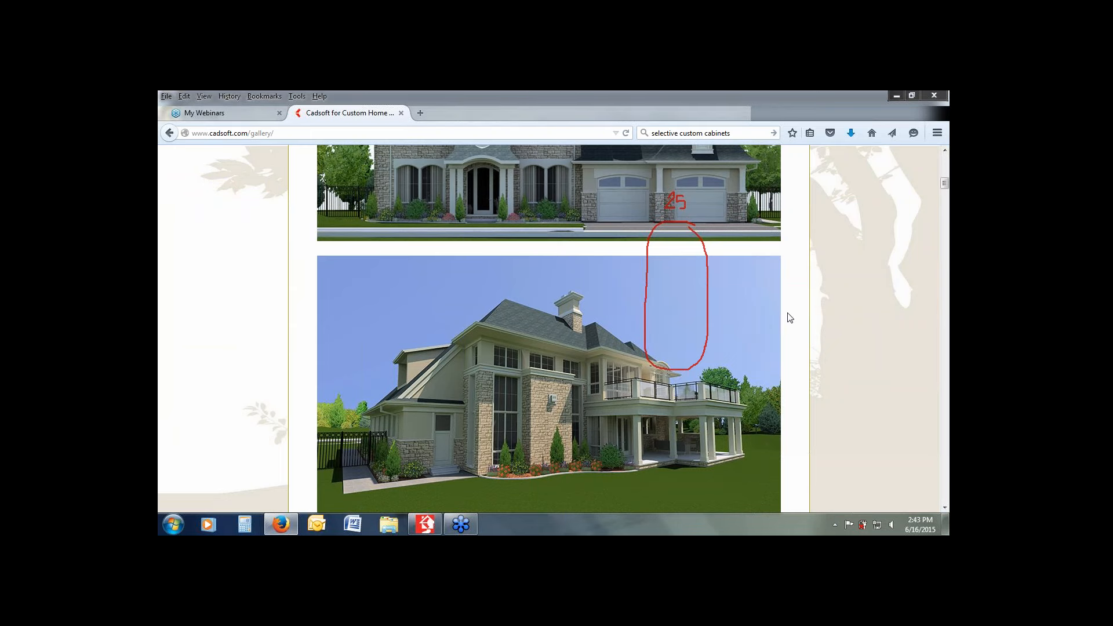
{"action": "left_click", "coordinate": [945, 508]}
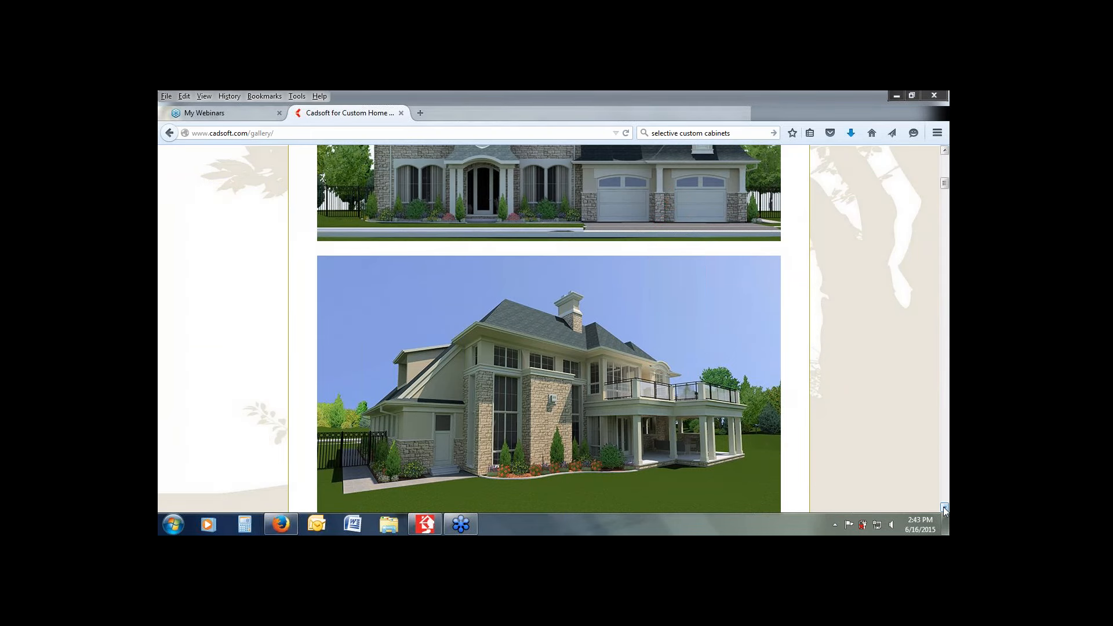
{"action": "scroll", "coordinate": [944, 507], "scroll_direction": "down", "scroll_amount": 10}
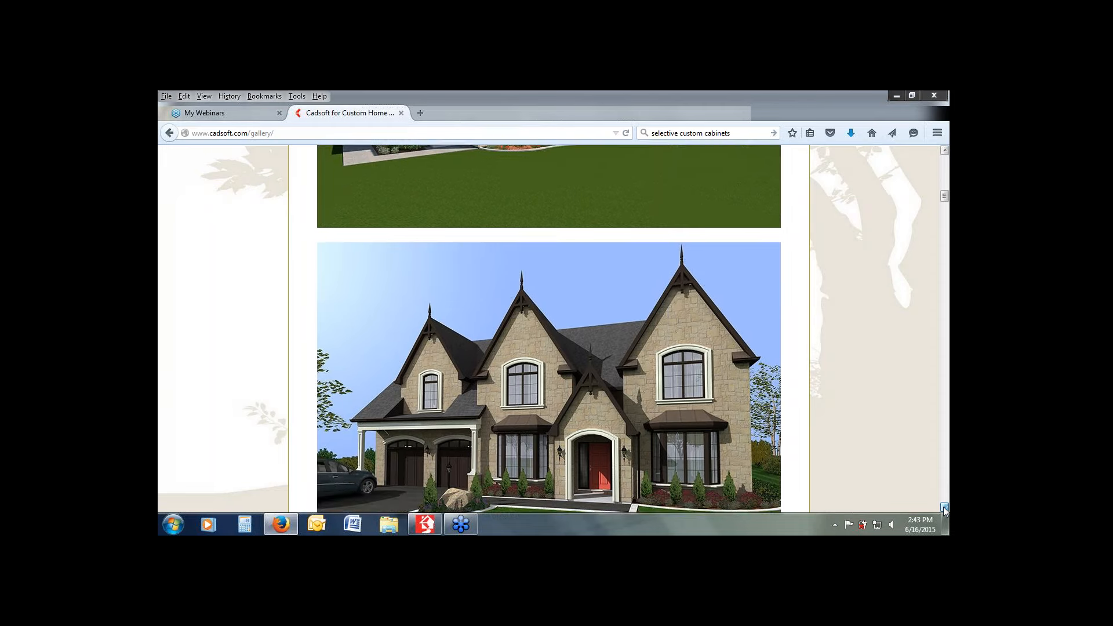
{"action": "scroll", "coordinate": [945, 508], "scroll_direction": "down", "scroll_amount": 1}
{"action": "scroll", "coordinate": [945, 508], "scroll_direction": "down", "scroll_amount": 6}
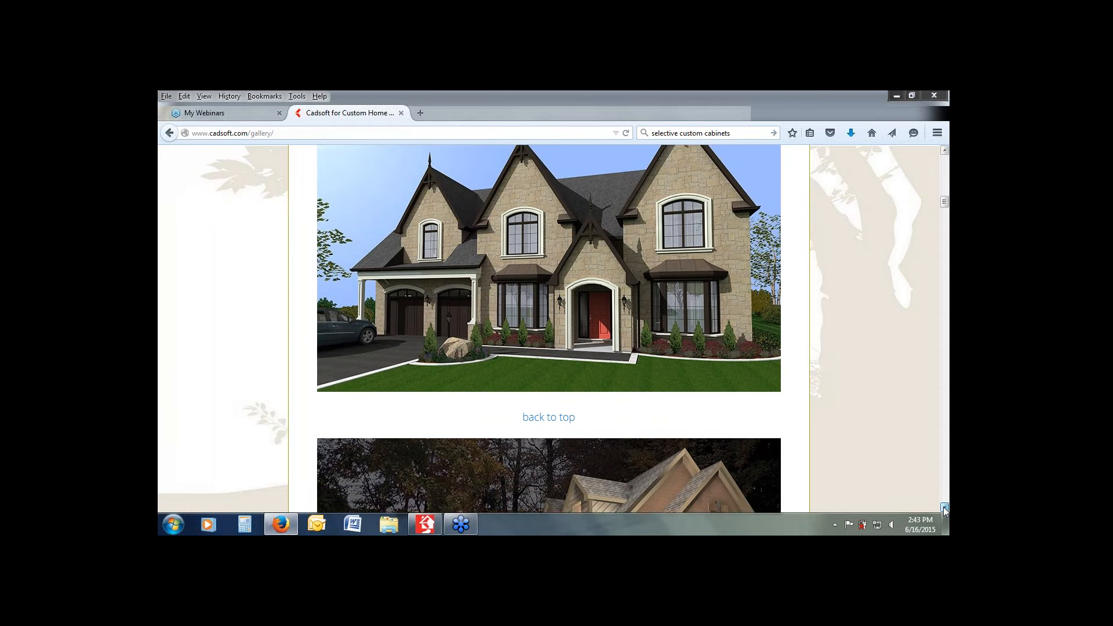
{"action": "scroll", "coordinate": [944, 508], "scroll_direction": "down", "scroll_amount": 10}
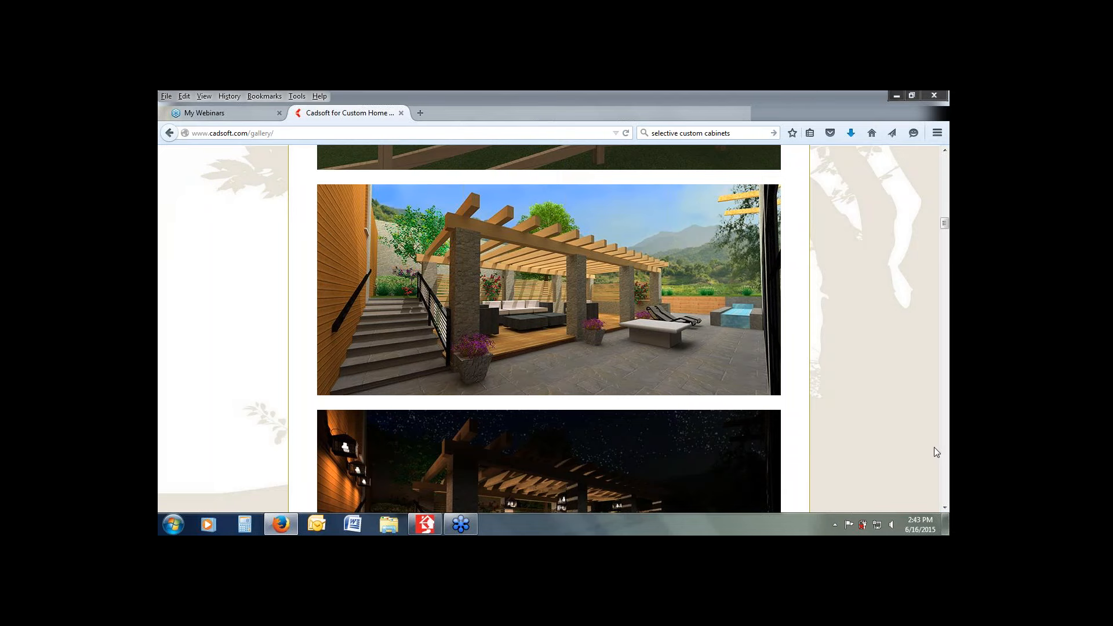
{"action": "scroll", "coordinate": [945, 508], "scroll_direction": "down", "scroll_amount": 3}
{"action": "scroll", "coordinate": [945, 508], "scroll_direction": "down", "scroll_amount": 6}
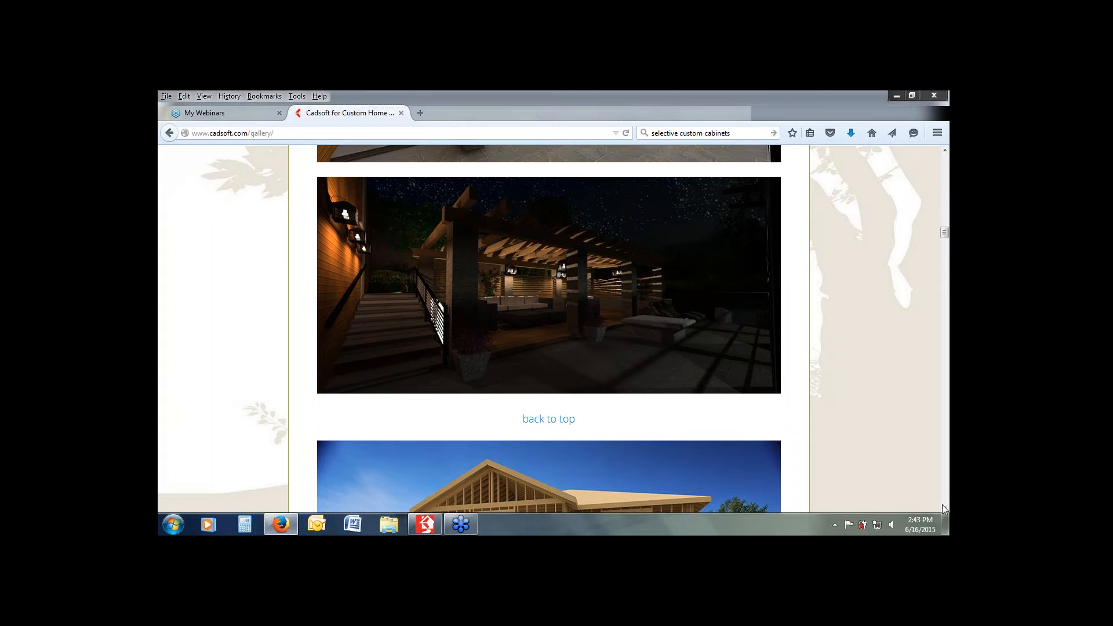
{"action": "scroll", "coordinate": [945, 507], "scroll_direction": "down", "scroll_amount": 5}
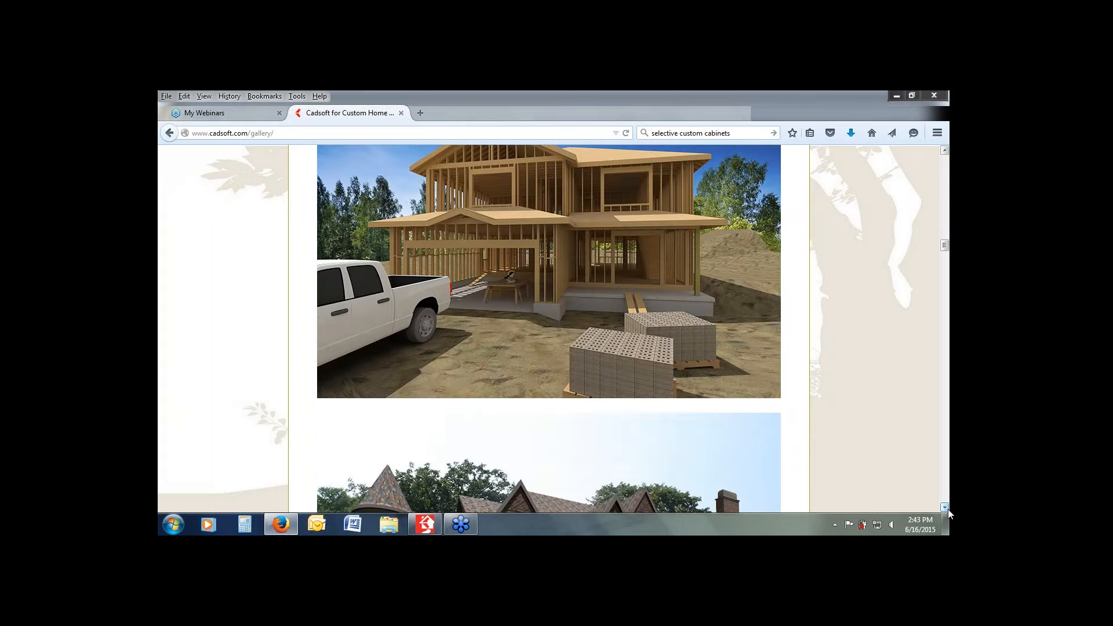